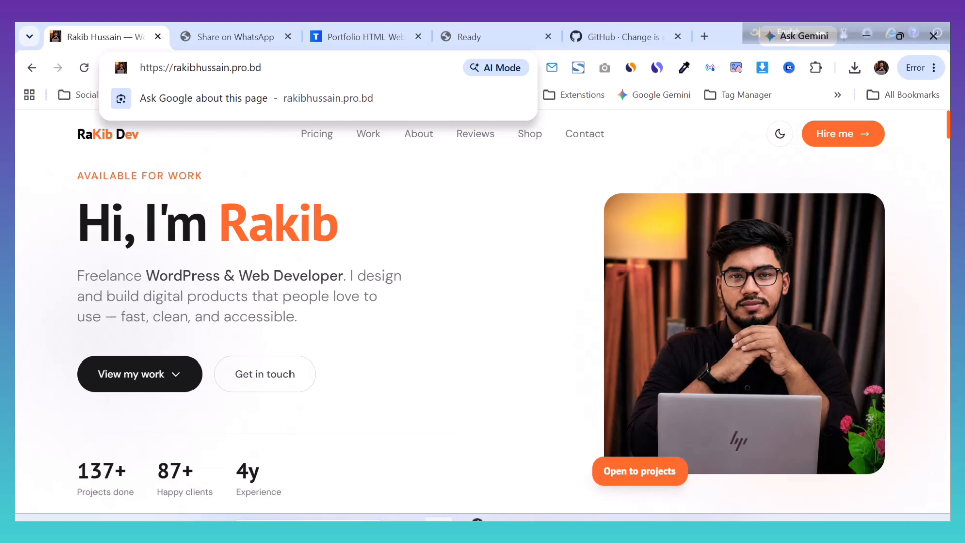
Step: Browse the portfolio home page down to the client reviews section
{"action": "scroll", "coordinate": [482, 312], "scroll_direction": "down", "scroll_amount": 5}
{"action": "left_click", "coordinate": [482, 311]}
{"action": "scroll", "coordinate": [482, 311], "scroll_direction": "down", "scroll_amount": 10}
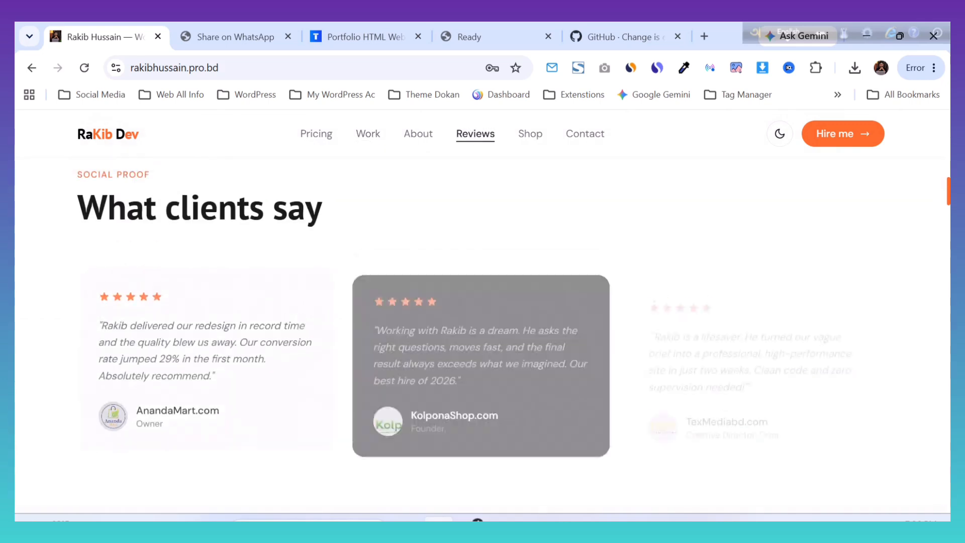
{"action": "left_click", "coordinate": [530, 133]}
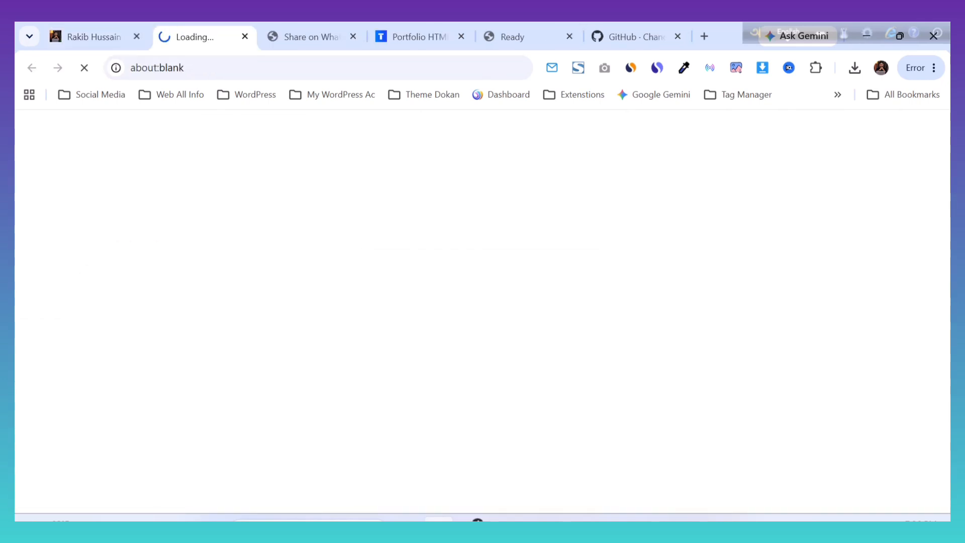
{"action": "left_click", "coordinate": [95, 37]}
{"action": "scroll", "coordinate": [482, 312], "scroll_direction": "up", "scroll_amount": 3}
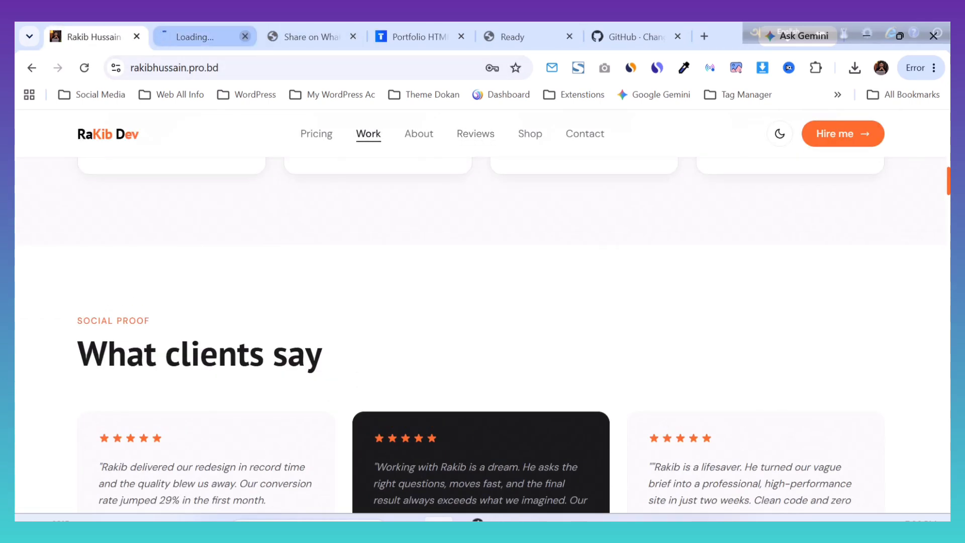
{"action": "left_click", "coordinate": [245, 36]}
{"action": "scroll", "coordinate": [483, 311], "scroll_direction": "up", "scroll_amount": 10}
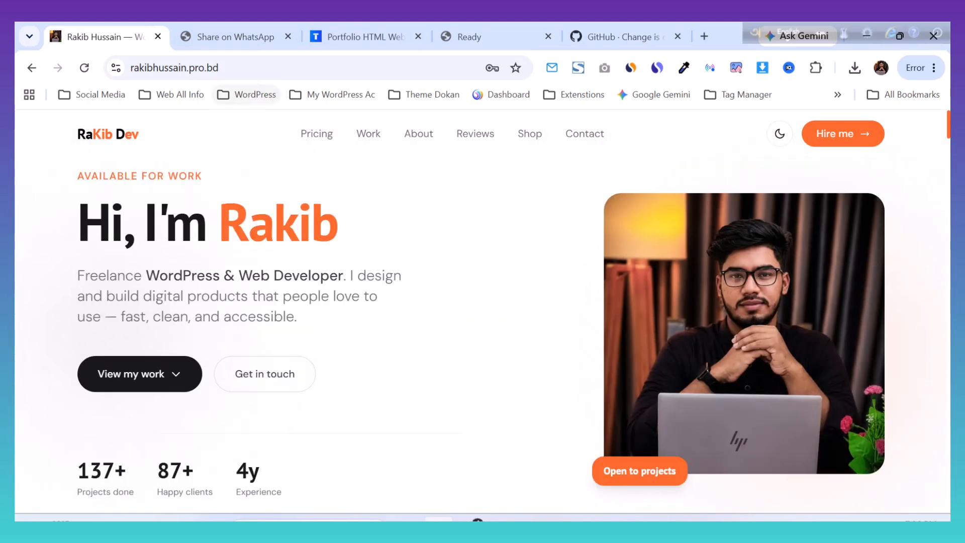
Step: Examine the portfolio's hero section and its service cards for WordPress, Elementor, server-side tracking and SEO
{"action": "scroll", "coordinate": [482, 312], "scroll_direction": "down", "scroll_amount": 3}
{"action": "scroll", "coordinate": [482, 312], "scroll_direction": "up", "scroll_amount": 3}
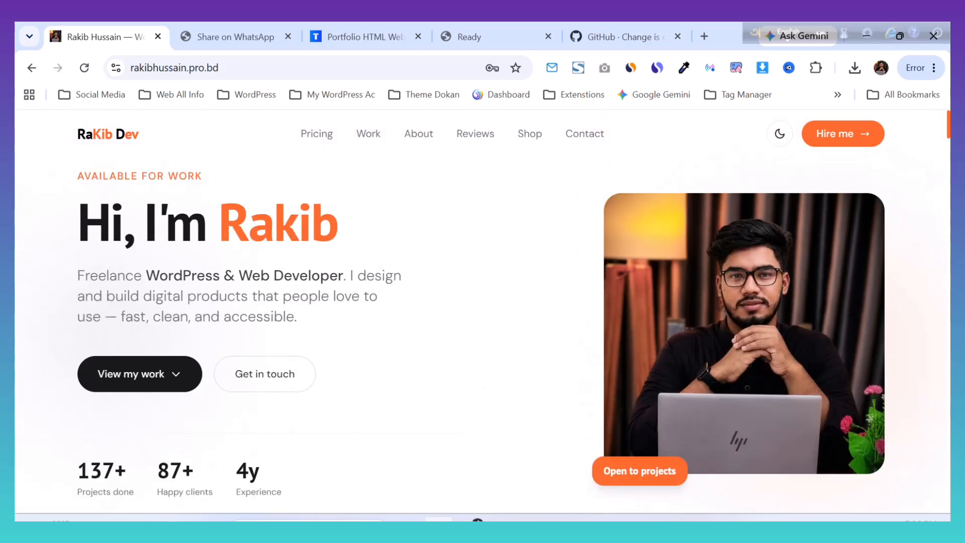
{"action": "scroll", "coordinate": [483, 311], "scroll_direction": "down", "scroll_amount": 3}
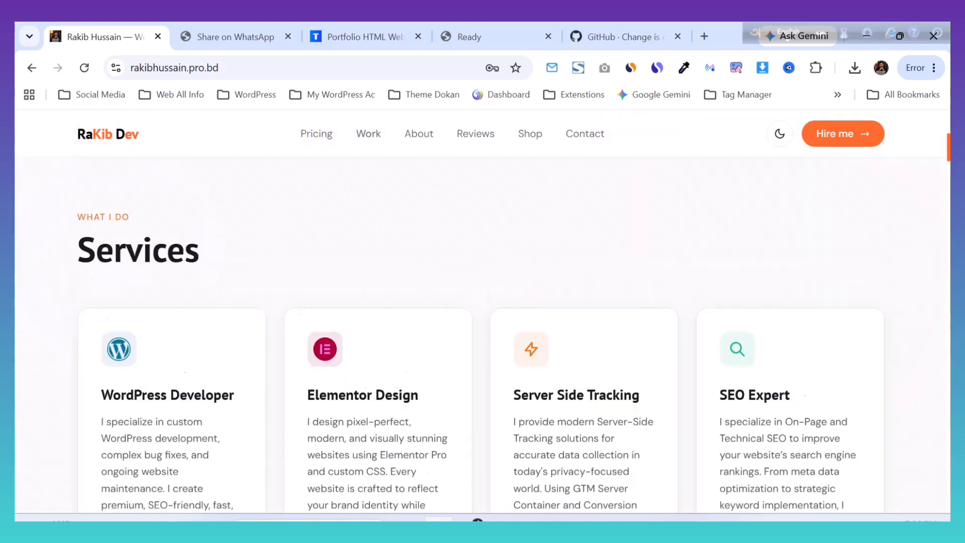
{"action": "scroll", "coordinate": [482, 311], "scroll_direction": "up", "scroll_amount": 3}
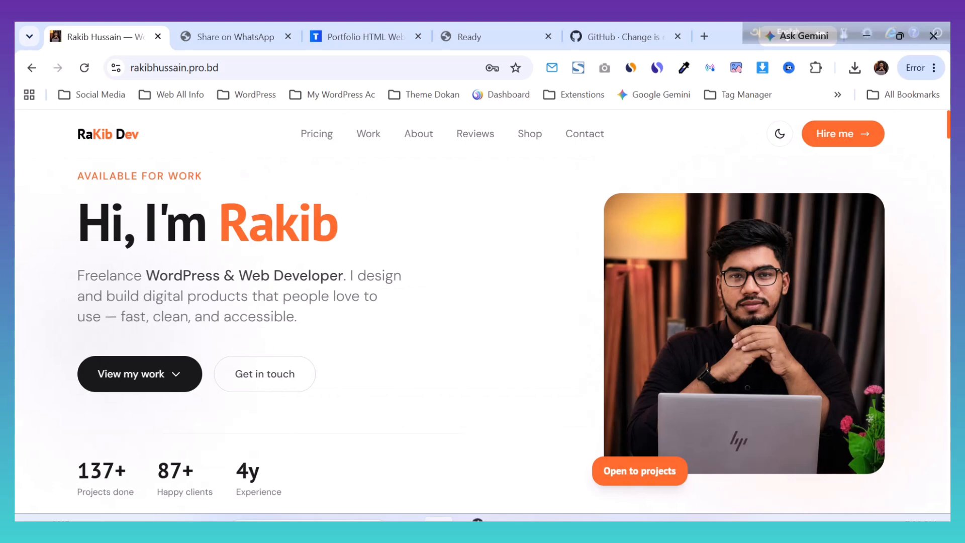
{"action": "scroll", "coordinate": [482, 312], "scroll_direction": "down", "scroll_amount": 5}
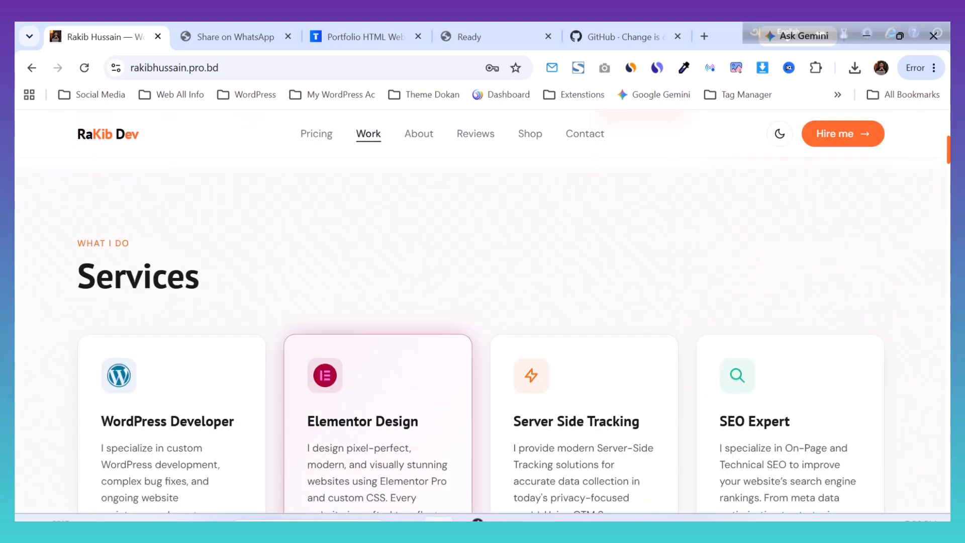
{"action": "scroll", "coordinate": [482, 312], "scroll_direction": "up", "scroll_amount": 3}
{"action": "scroll", "coordinate": [482, 312], "scroll_direction": "up", "scroll_amount": 3}
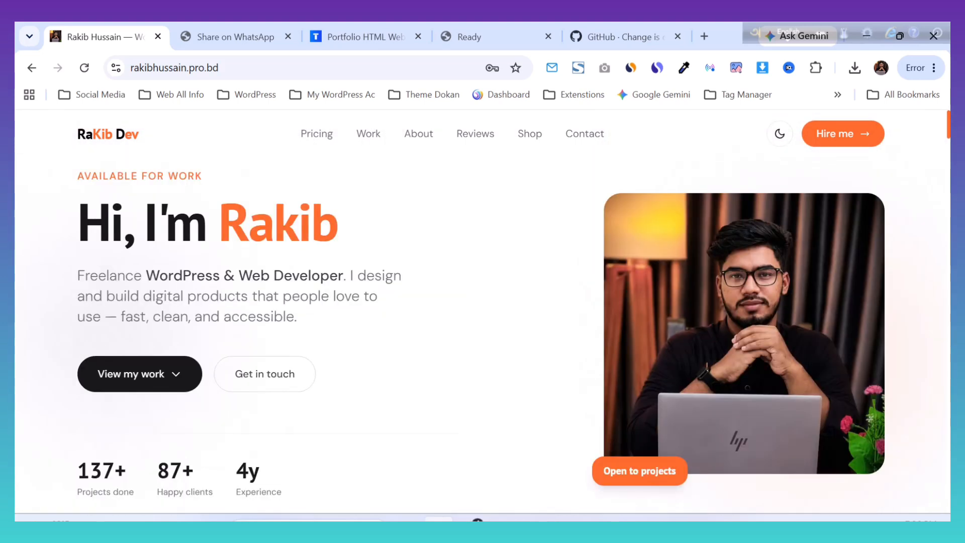
{"action": "scroll", "coordinate": [482, 311], "scroll_direction": "down", "scroll_amount": 3}
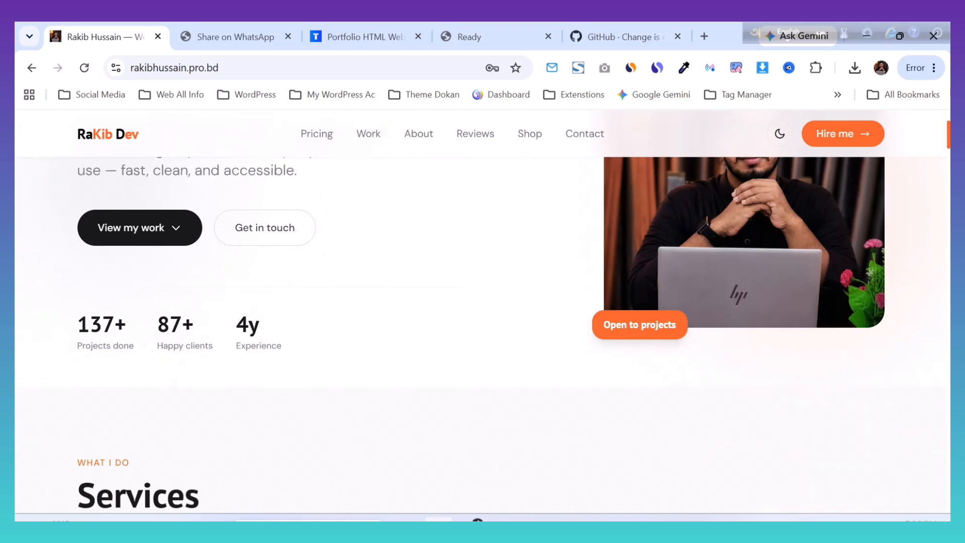
{"action": "scroll", "coordinate": [482, 312], "scroll_direction": "down", "scroll_amount": 8}
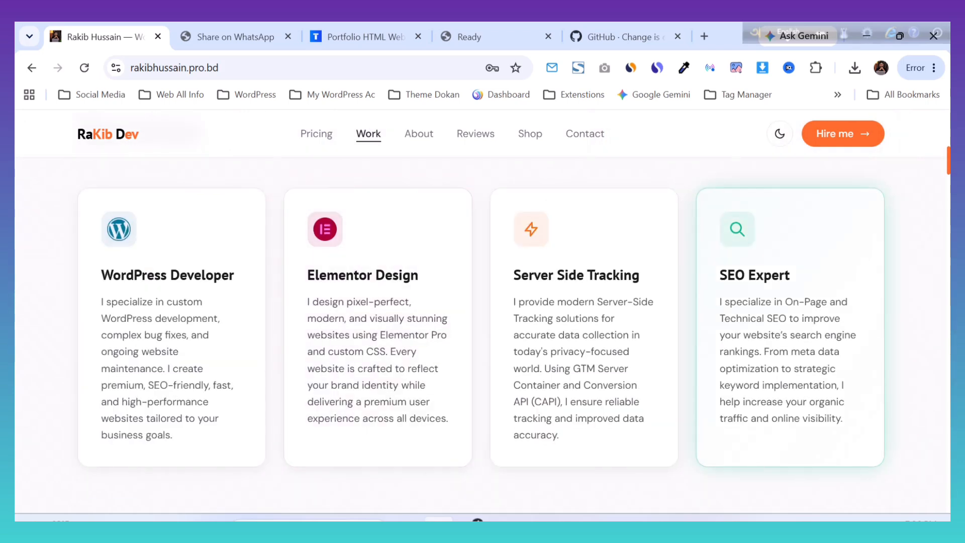
{"action": "scroll", "coordinate": [482, 312], "scroll_direction": "down", "scroll_amount": 8}
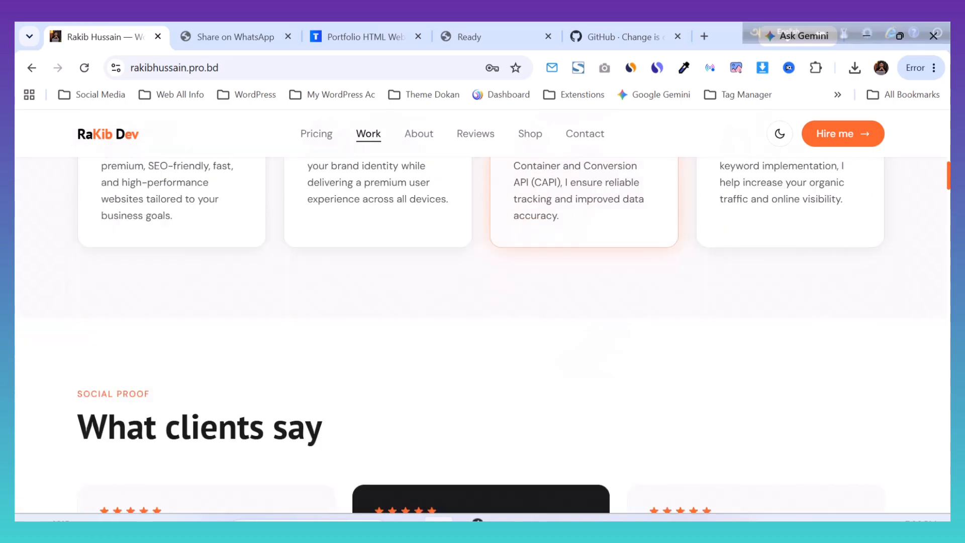
Step: Examine the Selected Projects gallery on the portfolio page
{"action": "scroll", "coordinate": [351, 327], "scroll_direction": "down", "scroll_amount": 7}
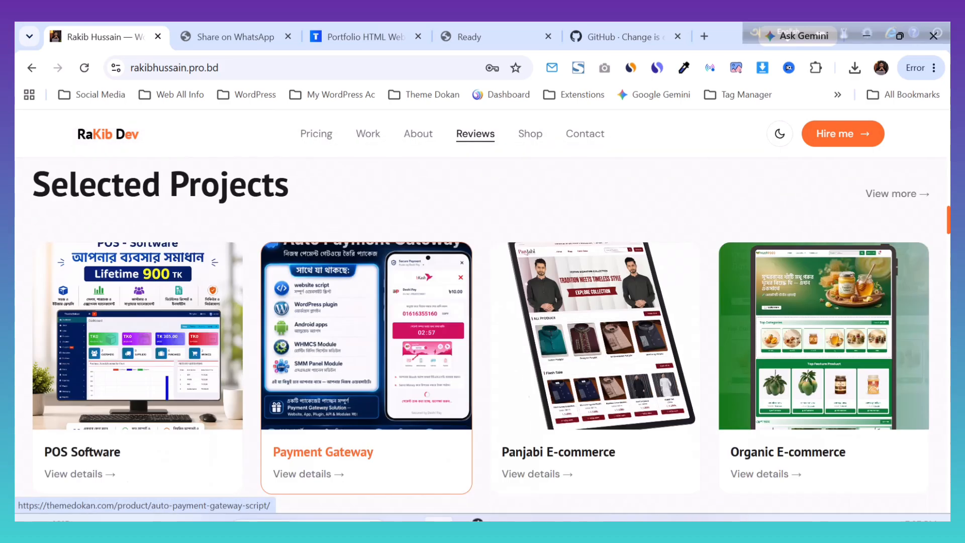
{"action": "scroll", "coordinate": [241, 326], "scroll_direction": "up", "scroll_amount": 11}
{"action": "scroll", "coordinate": [367, 297], "scroll_direction": "up", "scroll_amount": 8}
{"action": "scroll", "coordinate": [366, 296], "scroll_direction": "down", "scroll_amount": 15}
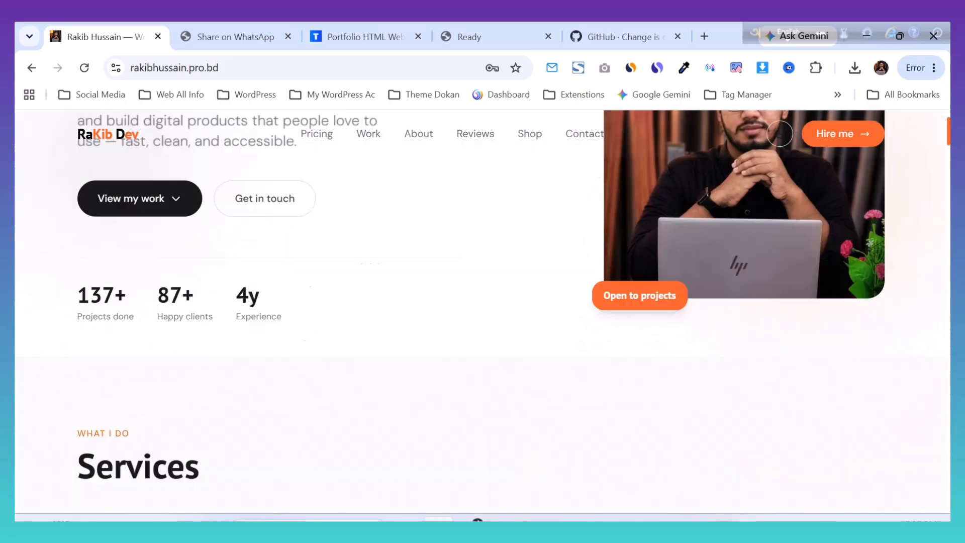
{"action": "scroll", "coordinate": [366, 297], "scroll_direction": "down", "scroll_amount": 10}
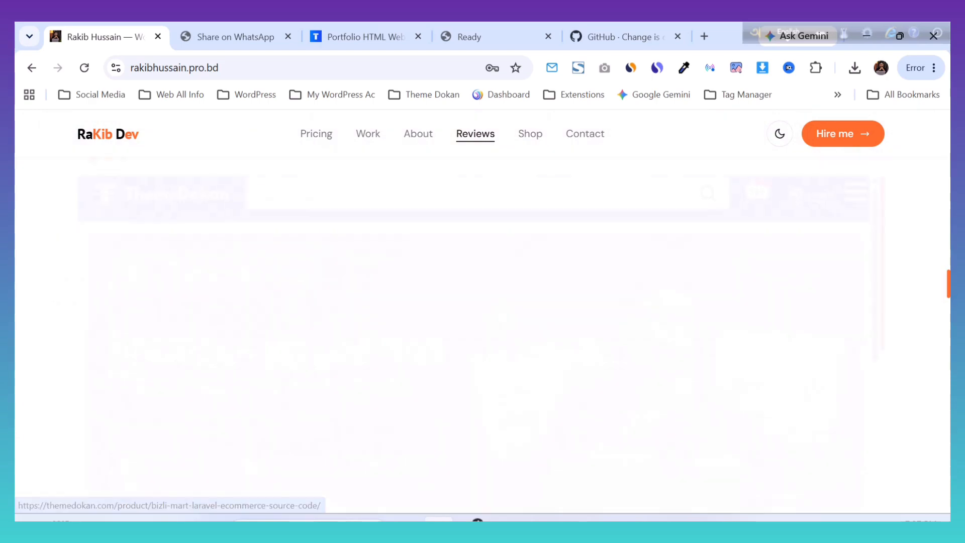
{"action": "scroll", "coordinate": [366, 297], "scroll_direction": "up", "scroll_amount": 2}
{"action": "scroll", "coordinate": [361, 327], "scroll_direction": "up", "scroll_amount": 6}
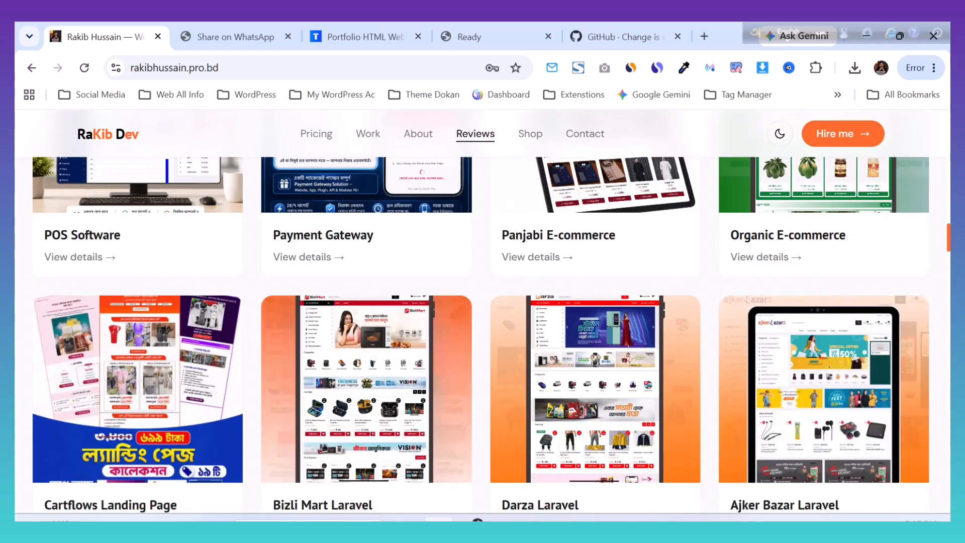
Step: Browse the products in the embedded ThemeDokan live preview and add the Barir Sodai website backup to the cart
{"action": "scroll", "coordinate": [361, 326], "scroll_direction": "down", "scroll_amount": 5}
{"action": "scroll", "coordinate": [362, 326], "scroll_direction": "up", "scroll_amount": 3}
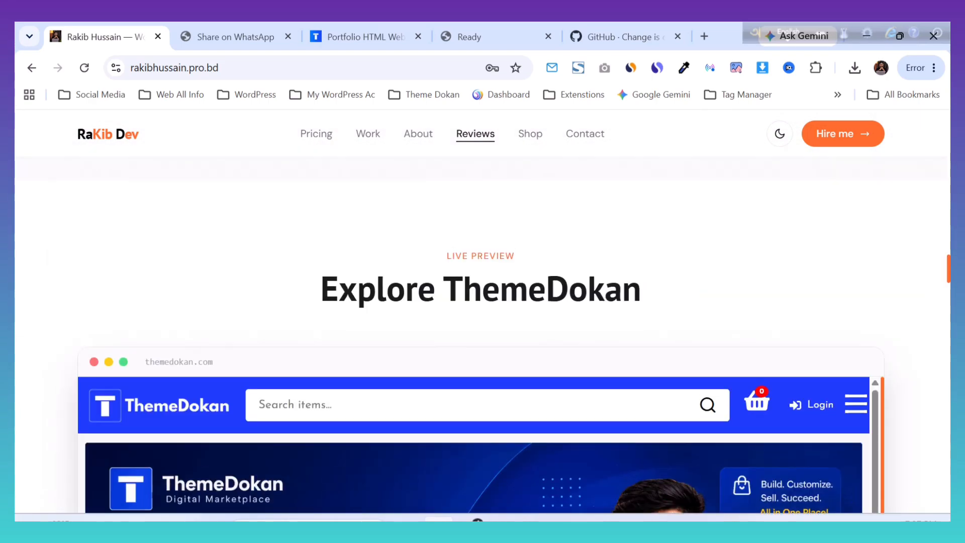
{"action": "scroll", "coordinate": [361, 159], "scroll_direction": "down", "scroll_amount": 3}
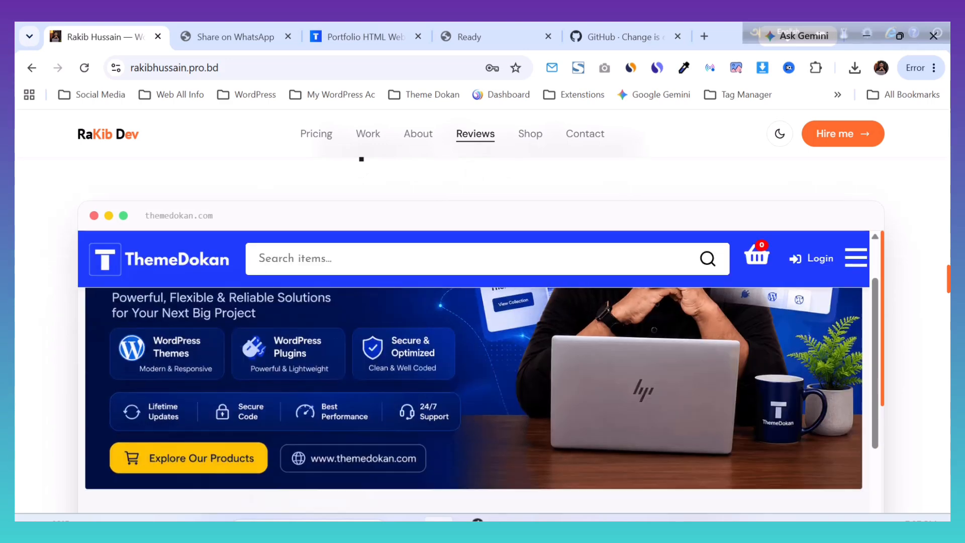
{"action": "scroll", "coordinate": [362, 159], "scroll_direction": "down", "scroll_amount": 10}
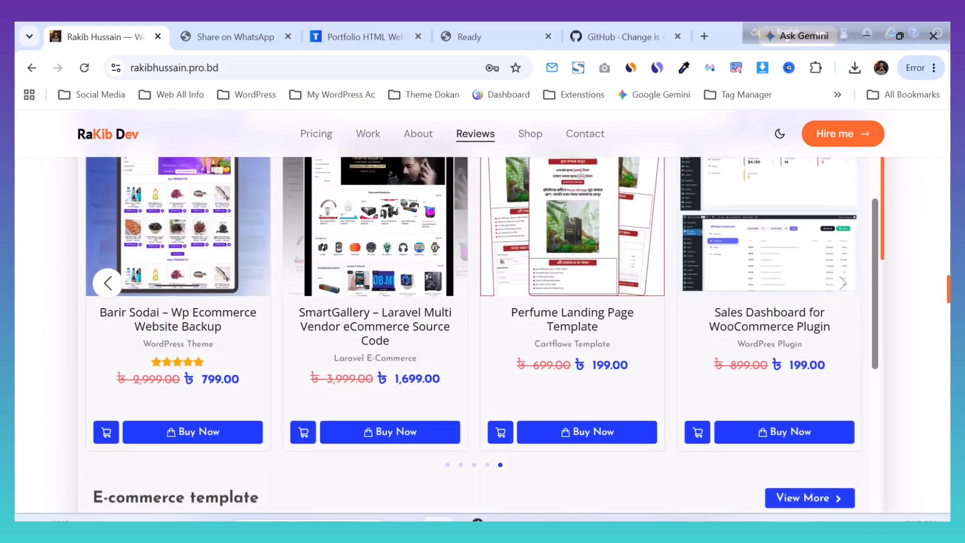
{"action": "scroll", "coordinate": [473, 311], "scroll_direction": "up", "scroll_amount": 4}
{"action": "scroll", "coordinate": [472, 312], "scroll_direction": "down", "scroll_amount": 5}
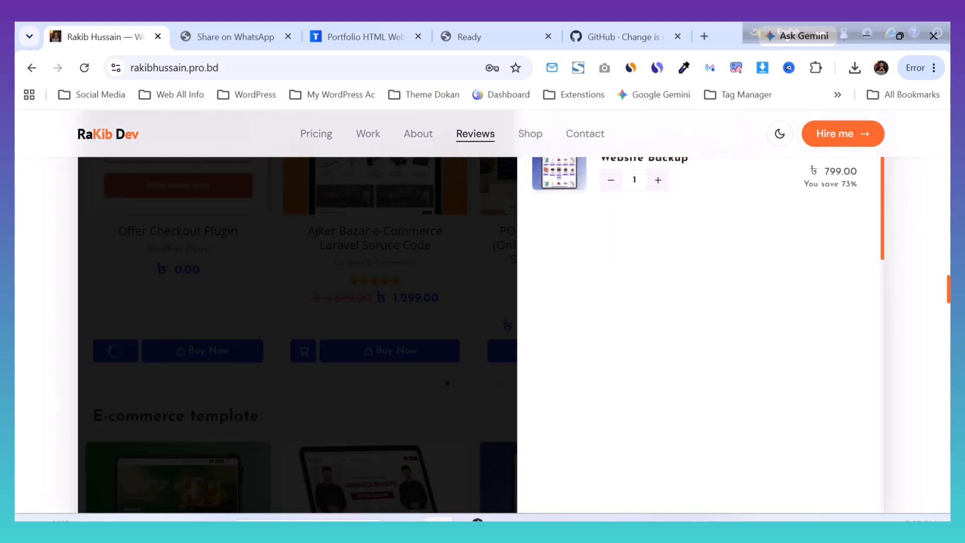
{"action": "left_click", "coordinate": [196, 350]}
{"action": "scroll", "coordinate": [196, 350], "scroll_direction": "down", "scroll_amount": 1}
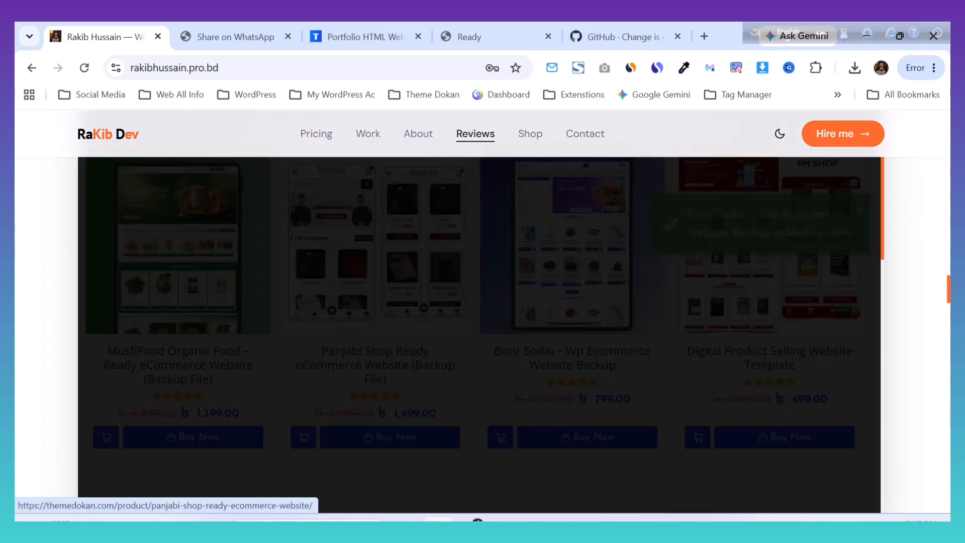
Step: Examine the About Me section and the live preview of the landing page packages
{"action": "scroll", "coordinate": [483, 322], "scroll_direction": "down", "scroll_amount": 8}
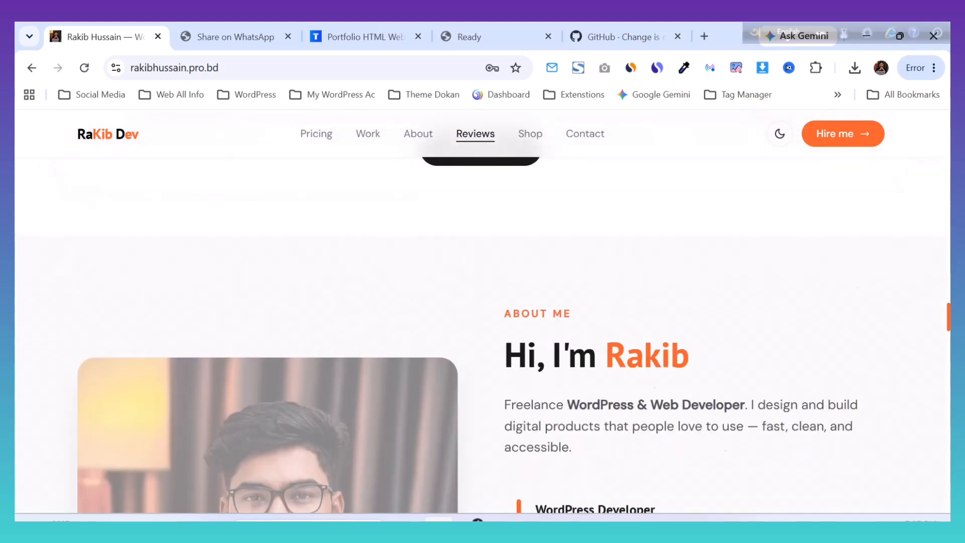
{"action": "scroll", "coordinate": [483, 322], "scroll_direction": "up", "scroll_amount": 1}
{"action": "scroll", "coordinate": [483, 322], "scroll_direction": "down", "scroll_amount": 5}
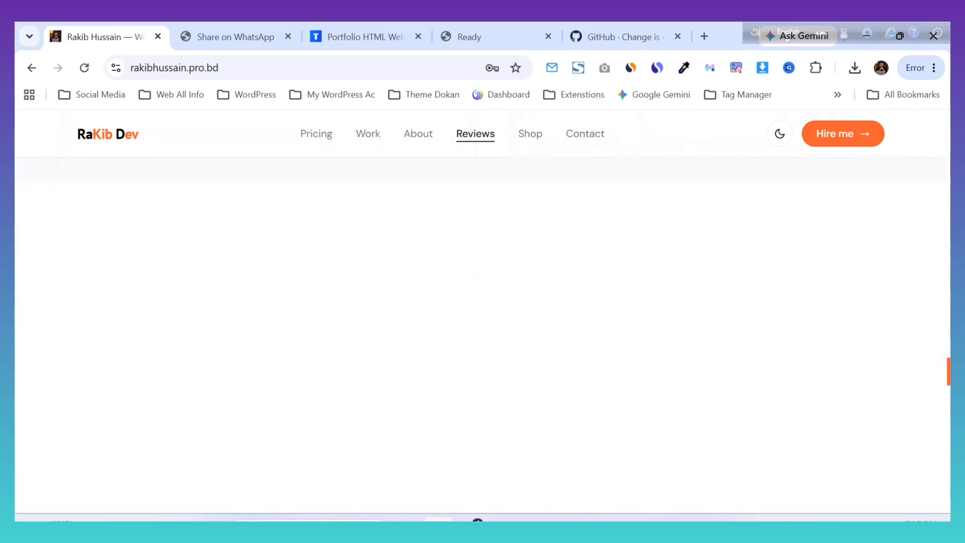
{"action": "scroll", "coordinate": [482, 321], "scroll_direction": "down", "scroll_amount": 5}
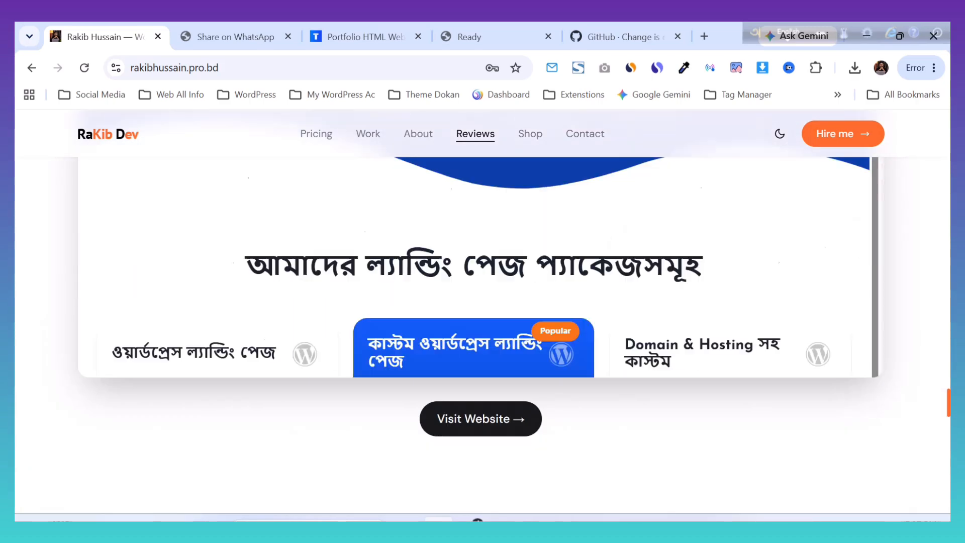
{"action": "scroll", "coordinate": [233, 278], "scroll_direction": "down", "scroll_amount": 10}
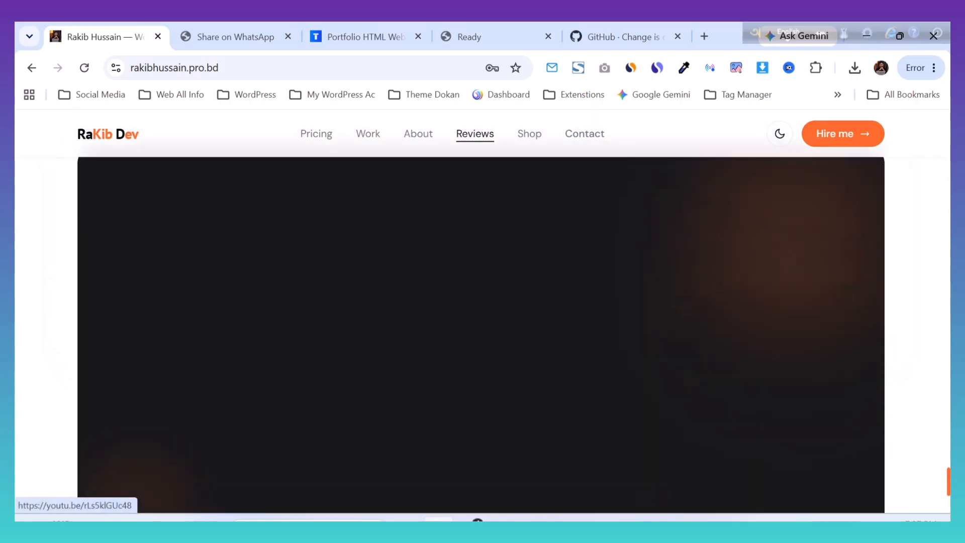
Step: Examine the contact section, checking the form's email, subject and message fields and the WhatsApp send option
{"action": "scroll", "coordinate": [233, 278], "scroll_direction": "up", "scroll_amount": 5}
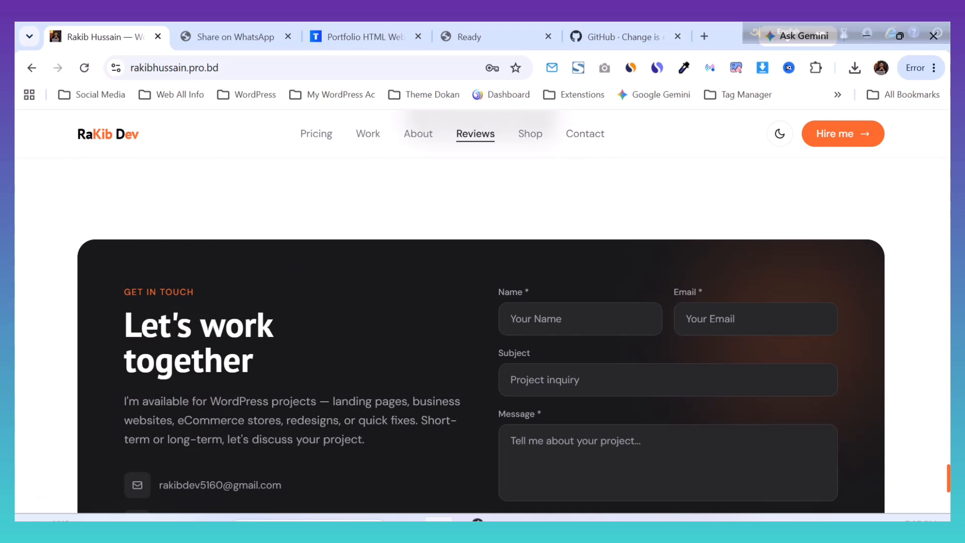
{"action": "left_click", "coordinate": [755, 318]}
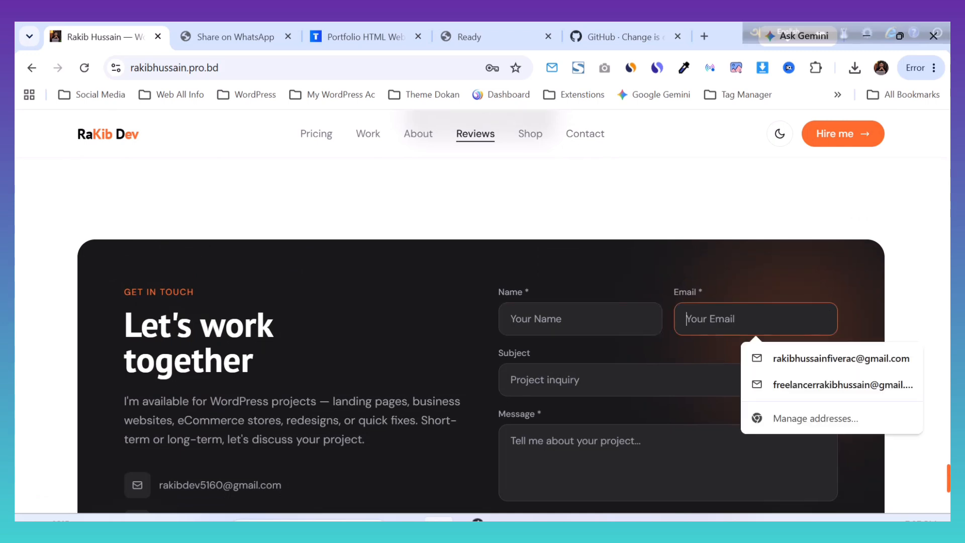
{"action": "key", "text": "Tab"}
{"action": "scroll", "coordinate": [482, 312], "scroll_direction": "down", "scroll_amount": 3}
{"action": "key", "text": "Tab"}
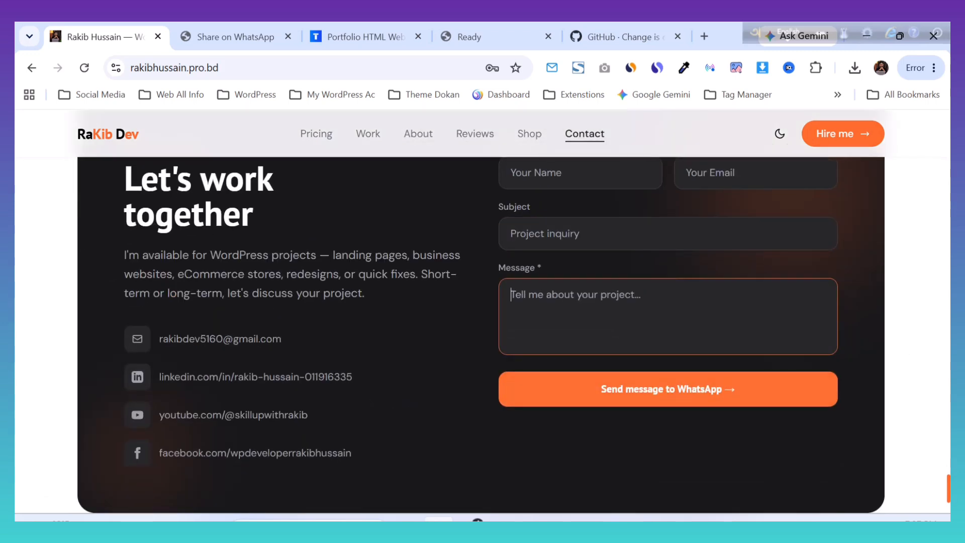
{"action": "scroll", "coordinate": [481, 322], "scroll_direction": "down", "scroll_amount": 2}
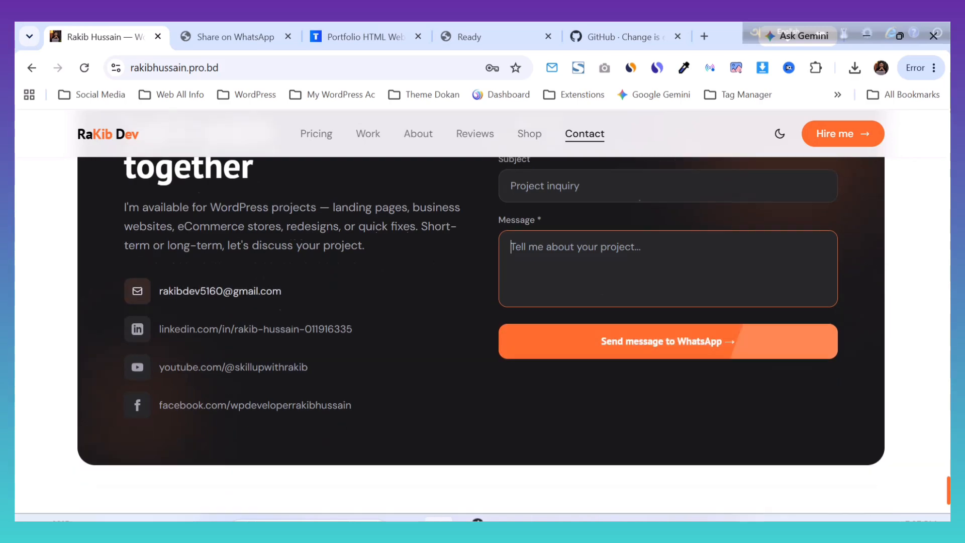
Step: Try the dark theme on the portfolio site while returning to the top of the page
{"action": "scroll", "coordinate": [481, 321], "scroll_direction": "up", "scroll_amount": 11}
{"action": "scroll", "coordinate": [481, 321], "scroll_direction": "up", "scroll_amount": 15}
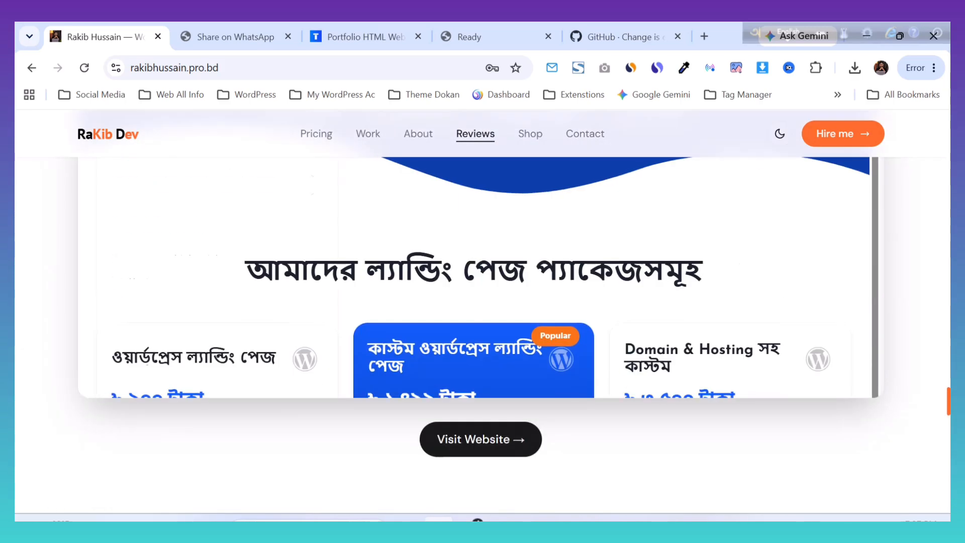
{"action": "scroll", "coordinate": [481, 322], "scroll_direction": "up", "scroll_amount": 5}
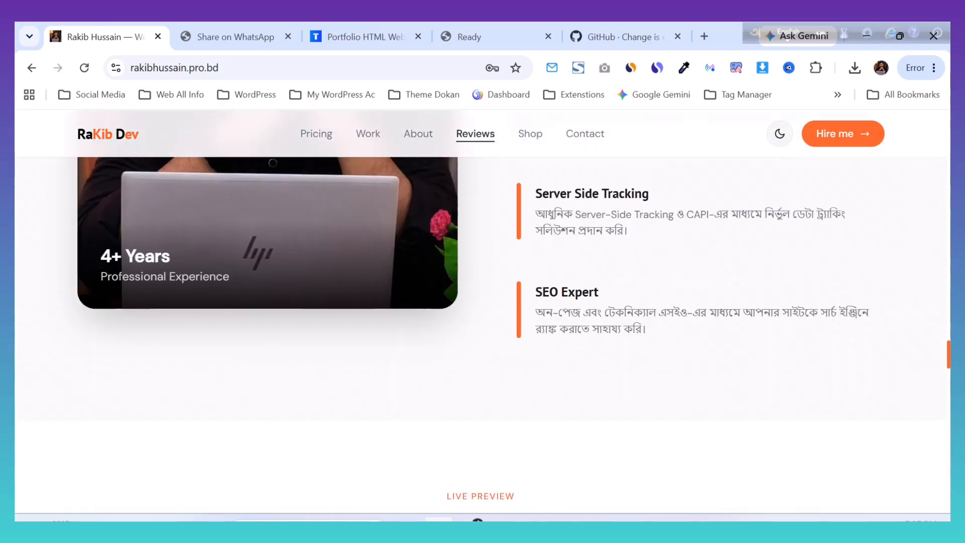
{"action": "left_click", "coordinate": [779, 134]}
{"action": "scroll", "coordinate": [481, 321], "scroll_direction": "up", "scroll_amount": 8}
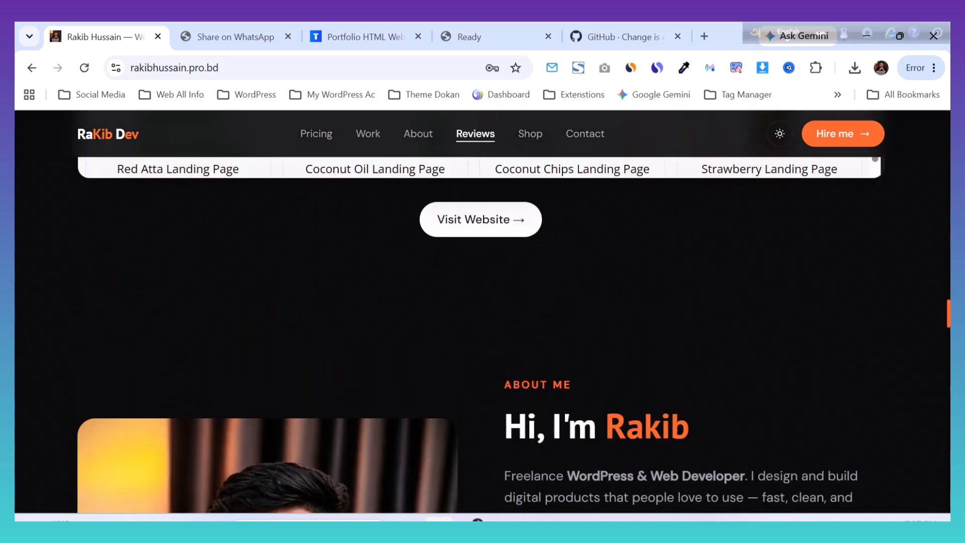
{"action": "scroll", "coordinate": [481, 322], "scroll_direction": "up", "scroll_amount": 5}
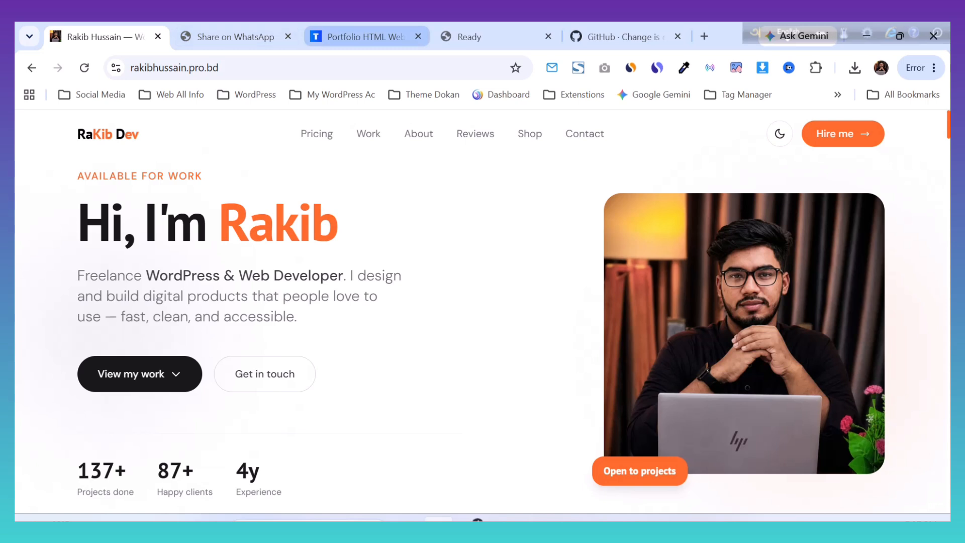
Step: Switch to the ThemeDokan product page for the Portfolio HTML Website and highlight the product title
{"action": "left_click", "coordinate": [362, 36]}
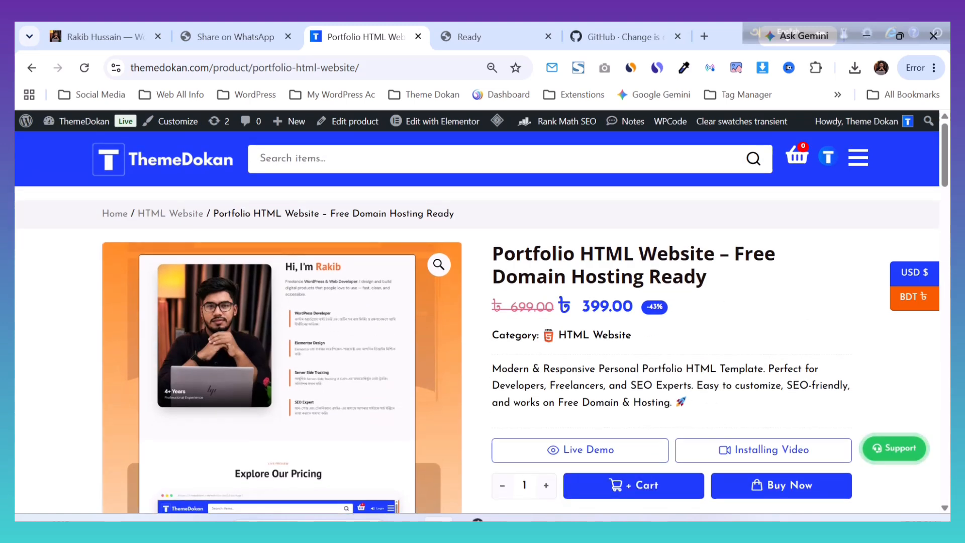
{"action": "left_click_drag", "start_coordinate": [708, 277], "coordinate": [492, 254]}
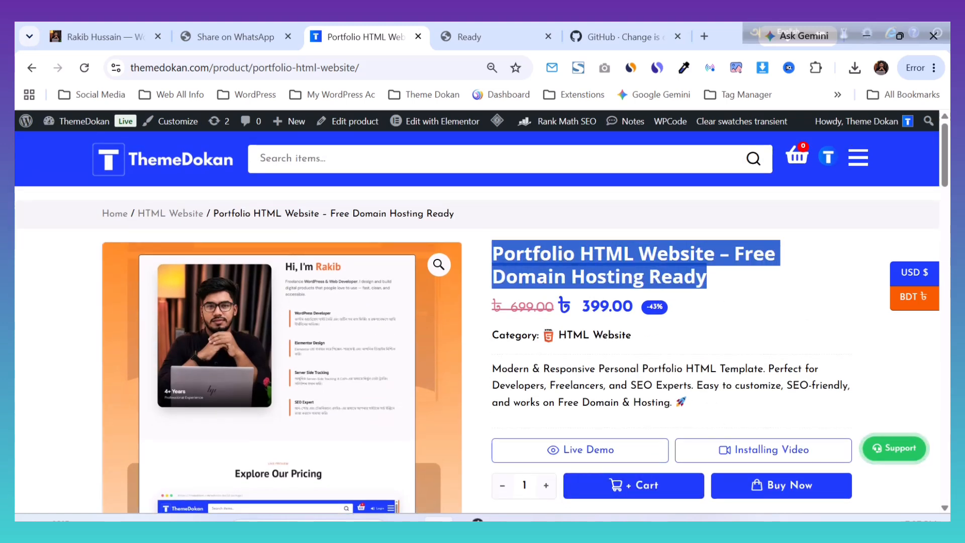
{"action": "scroll", "coordinate": [628, 352], "scroll_direction": "down", "scroll_amount": 3}
{"action": "scroll", "coordinate": [628, 351], "scroll_direction": "up", "scroll_amount": 3}
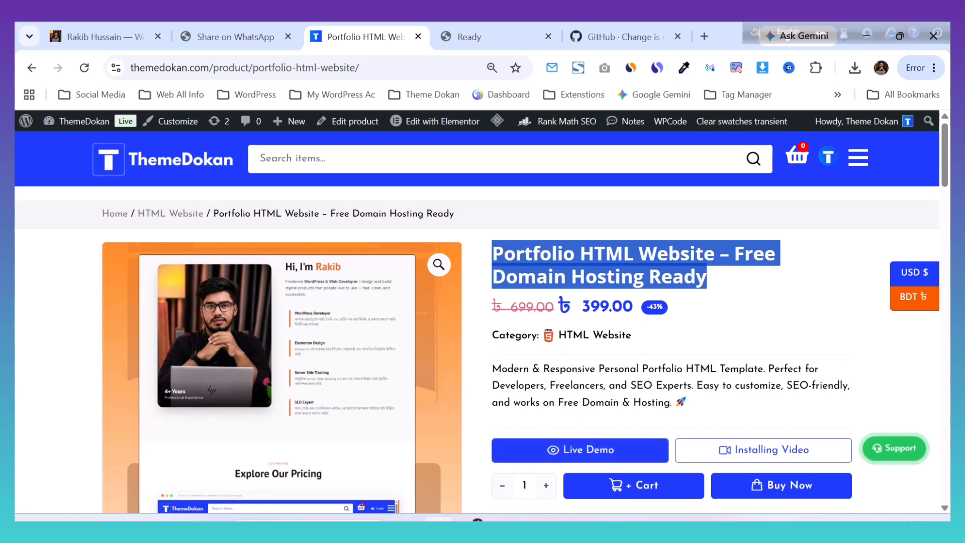
{"action": "scroll", "coordinate": [478, 322], "scroll_direction": "down", "scroll_amount": 1}
{"action": "scroll", "coordinate": [478, 321], "scroll_direction": "up", "scroll_amount": 1}
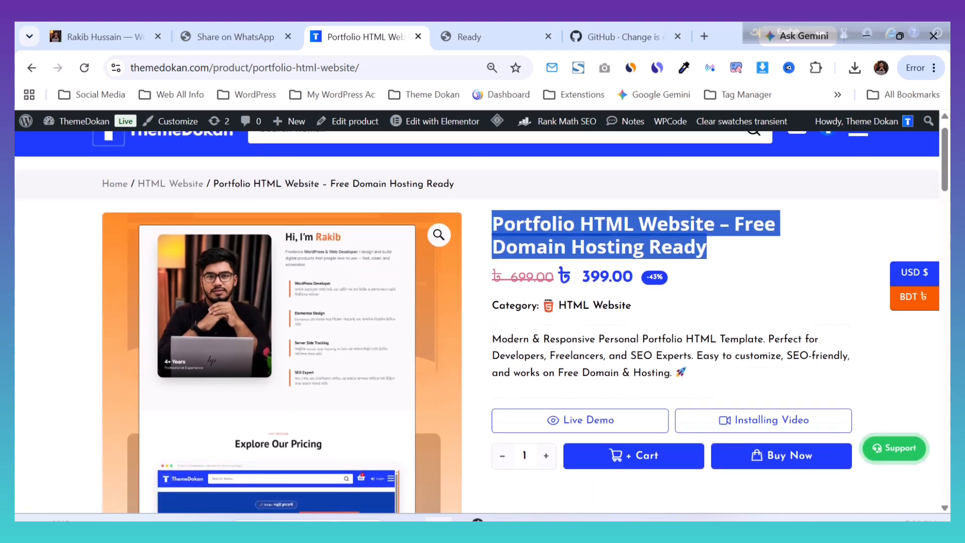
{"action": "scroll", "coordinate": [477, 321], "scroll_direction": "down", "scroll_amount": 1}
Step: Switch to File Explorer, check the portfolio_html zip archive on the D: drive and view the files in the extracted portfolio_html folder
{"action": "left_click", "coordinate": [534, 519]}
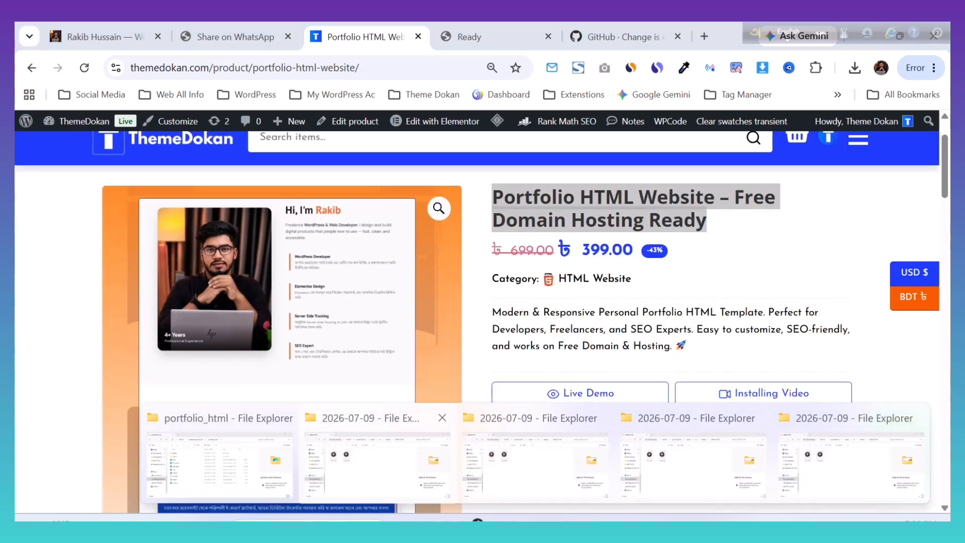
{"action": "left_click", "coordinate": [216, 466]}
{"action": "key", "text": "alt+Left"}
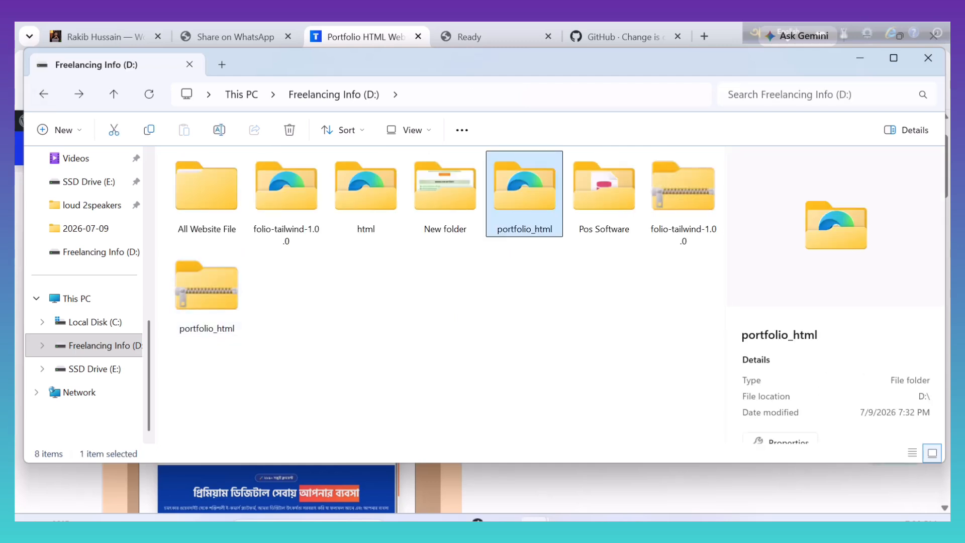
{"action": "left_click", "coordinate": [206, 289]}
{"action": "right_click", "coordinate": [199, 290]}
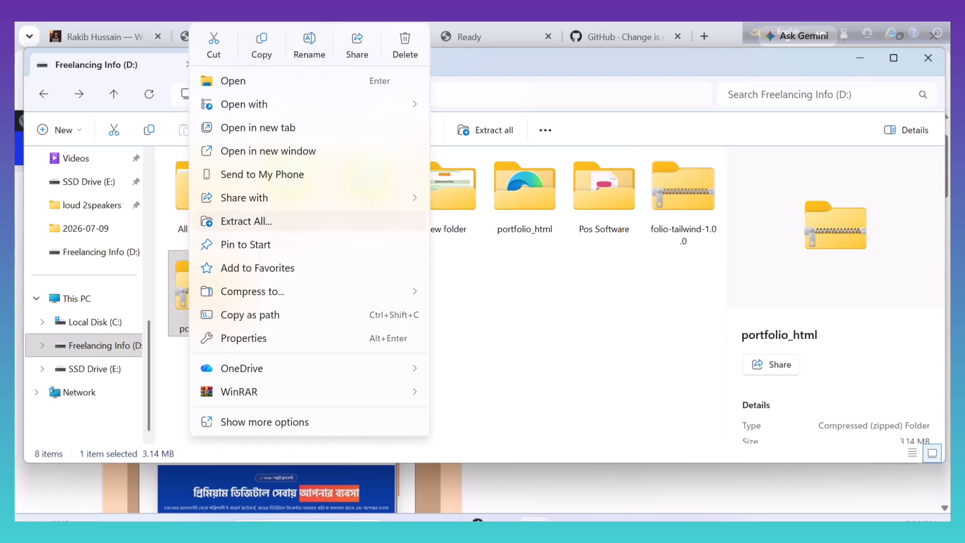
{"action": "left_click", "coordinate": [470, 257]}
{"action": "double_click", "coordinate": [524, 193]}
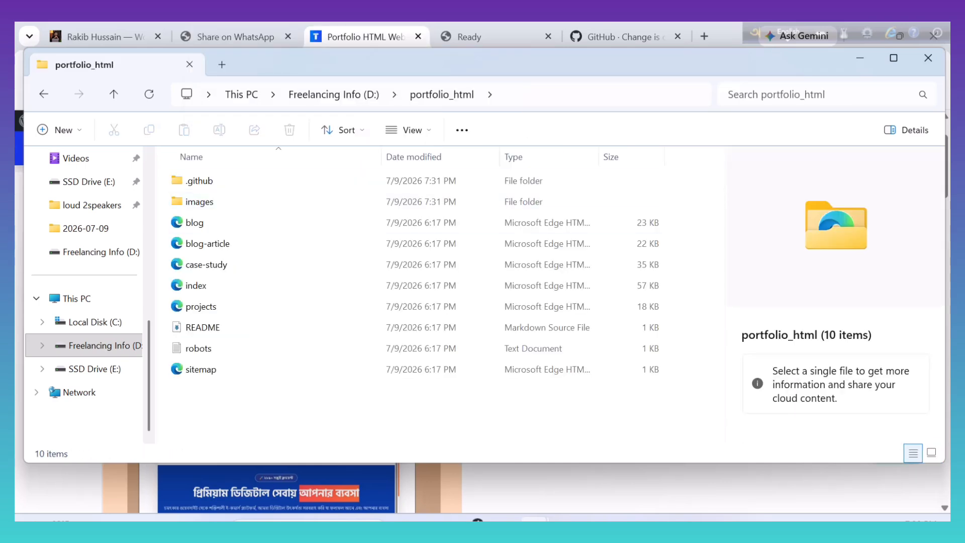
{"action": "left_click", "coordinate": [860, 57]}
Step: Review the ThemeDokan product description, including the feature list, live demo link and free hosting bonus
{"action": "scroll", "coordinate": [482, 352], "scroll_direction": "up", "scroll_amount": 2}
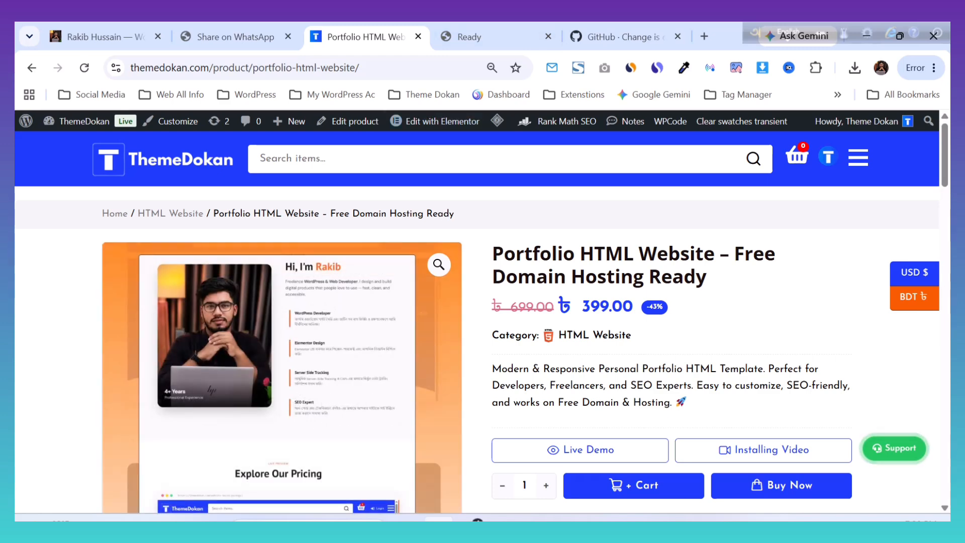
{"action": "left_click", "coordinate": [483, 37]}
{"action": "left_click", "coordinate": [366, 37]}
{"action": "scroll", "coordinate": [476, 321], "scroll_direction": "down", "scroll_amount": 18}
{"action": "scroll", "coordinate": [477, 321], "scroll_direction": "up", "scroll_amount": 8}
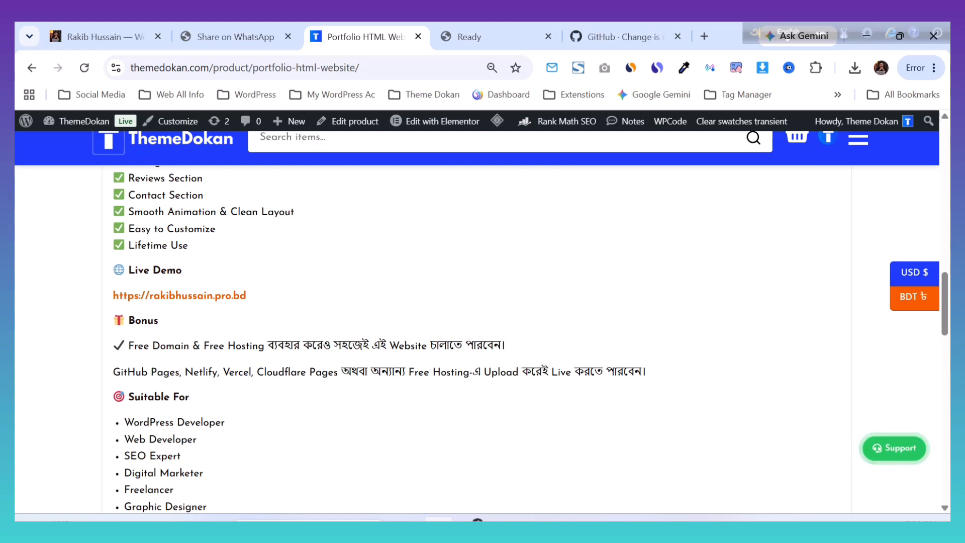
Step: Switch to the ready.bd site and show its full web address
{"action": "left_click", "coordinate": [469, 37]}
{"action": "scroll", "coordinate": [477, 322], "scroll_direction": "up", "scroll_amount": 3}
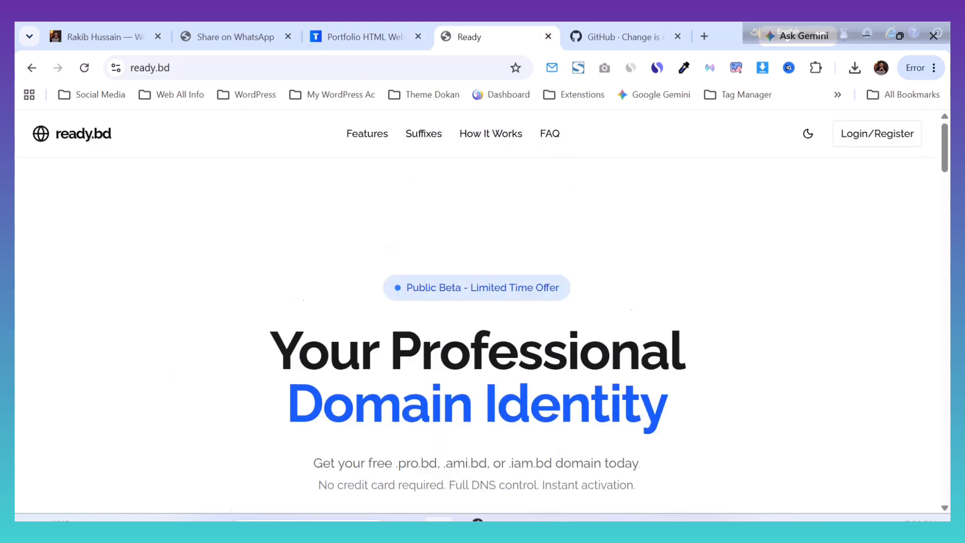
{"action": "left_click", "coordinate": [241, 68]}
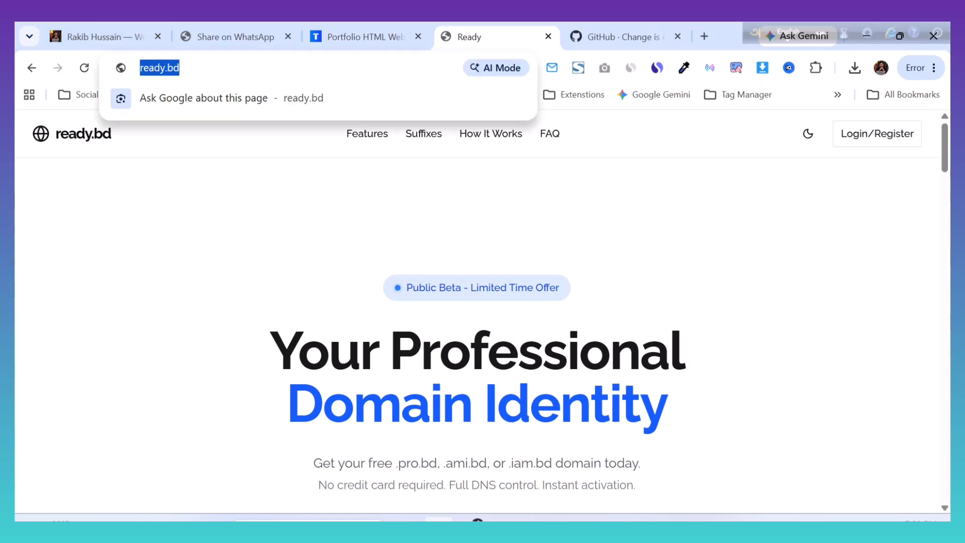
{"action": "left_click", "coordinate": [241, 68]}
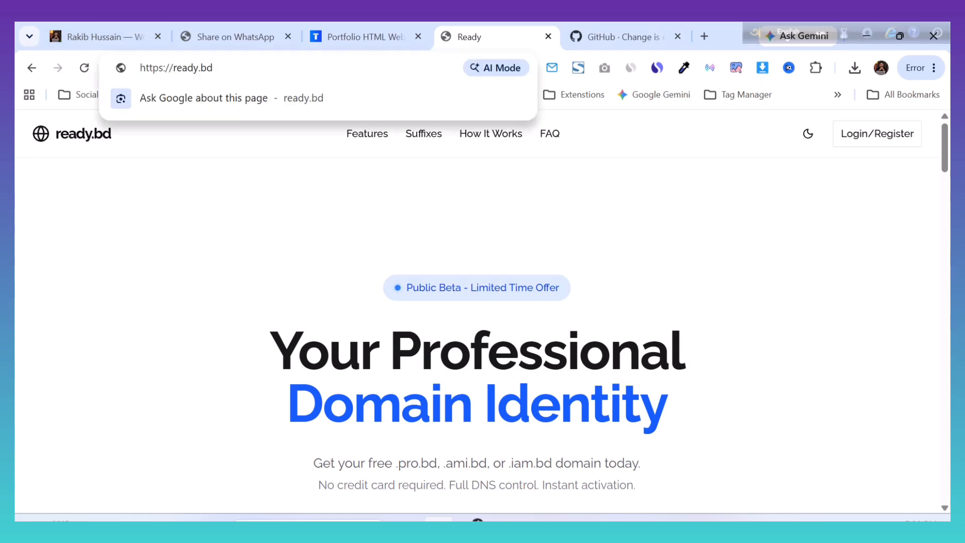
{"action": "key", "text": "Escape"}
Step: Examine the domain search on the ready.bd home page and its list of available suffixes
{"action": "scroll", "coordinate": [477, 322], "scroll_direction": "down", "scroll_amount": 3}
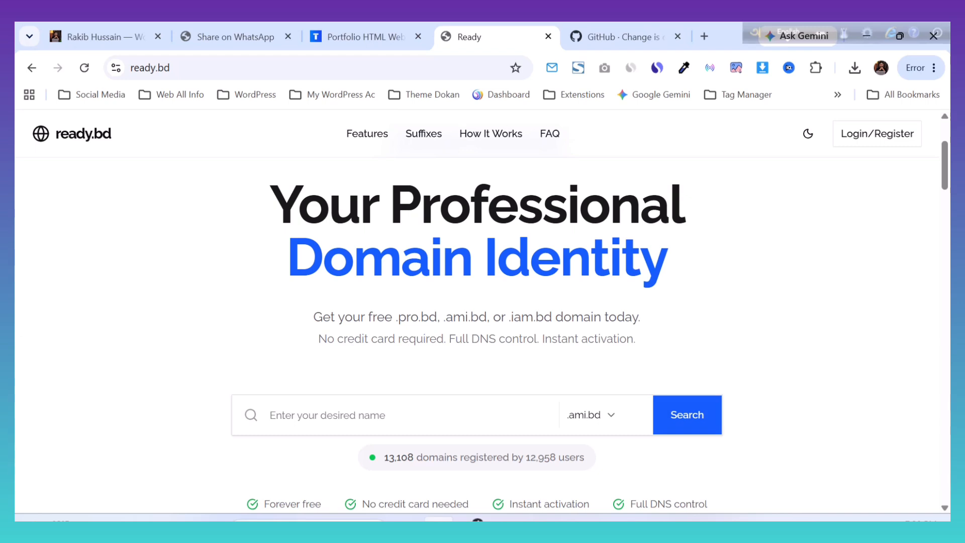
{"action": "scroll", "coordinate": [593, 347], "scroll_direction": "down", "scroll_amount": 1}
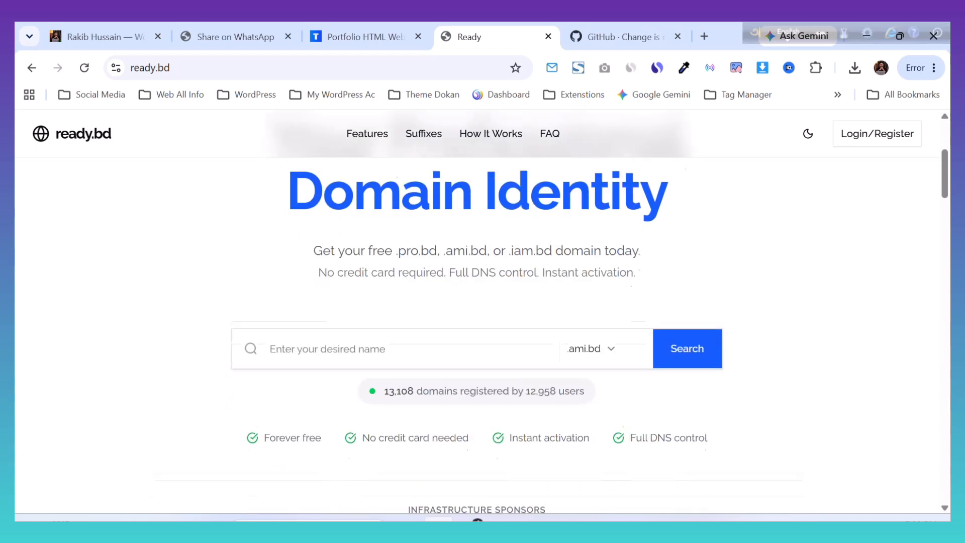
{"action": "left_click", "coordinate": [598, 342]}
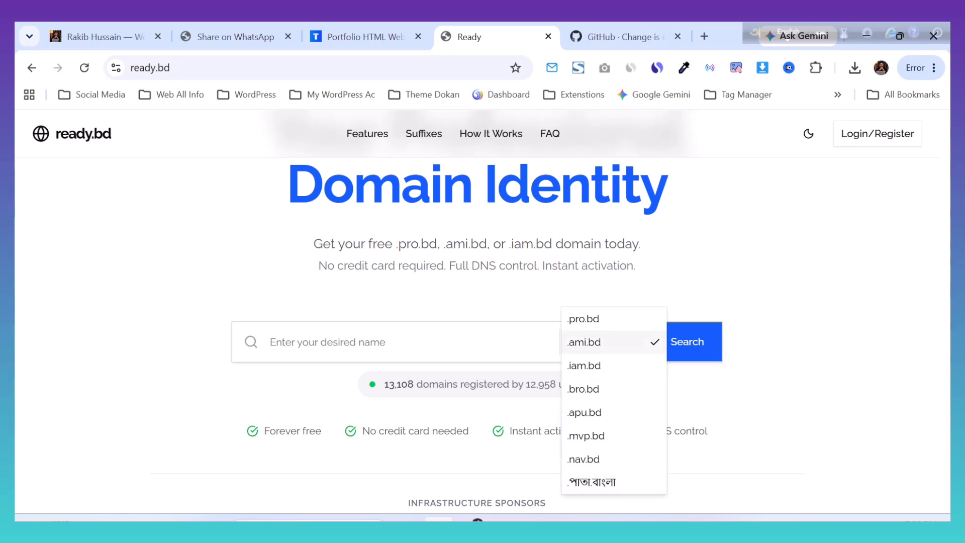
{"action": "left_click", "coordinate": [613, 286]}
Step: Sign in to ready.bd with the first listed Google account
{"action": "scroll", "coordinate": [613, 287], "scroll_direction": "up", "scroll_amount": 3}
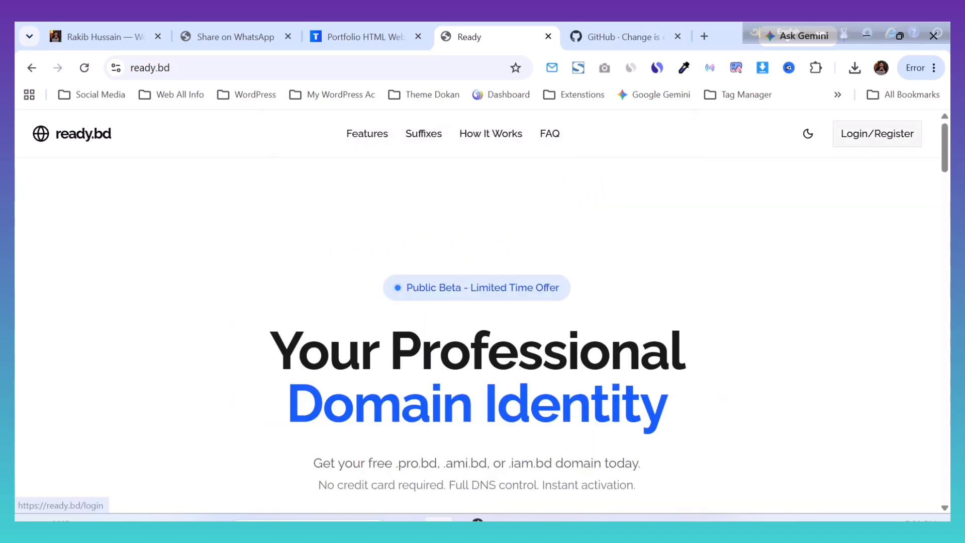
{"action": "left_click", "coordinate": [877, 133]}
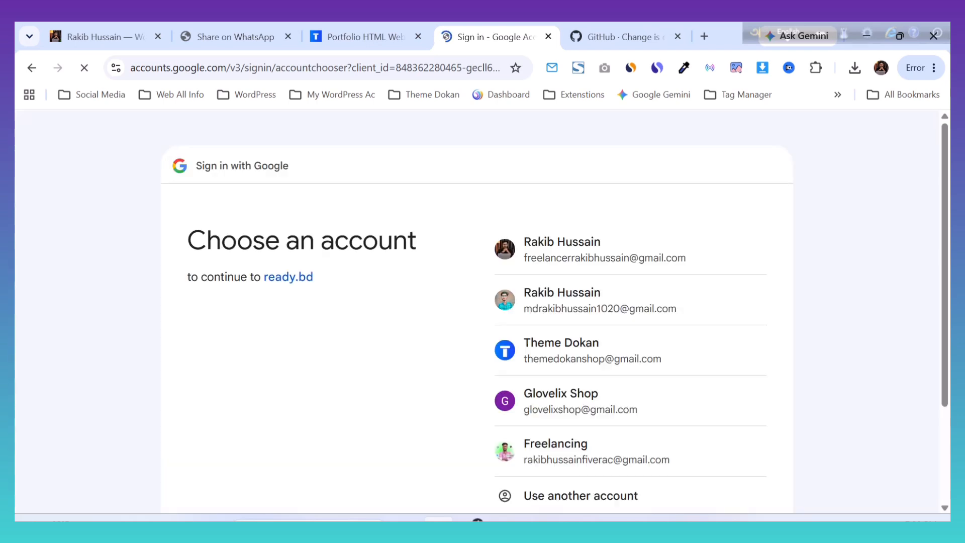
{"action": "left_click", "coordinate": [630, 250]}
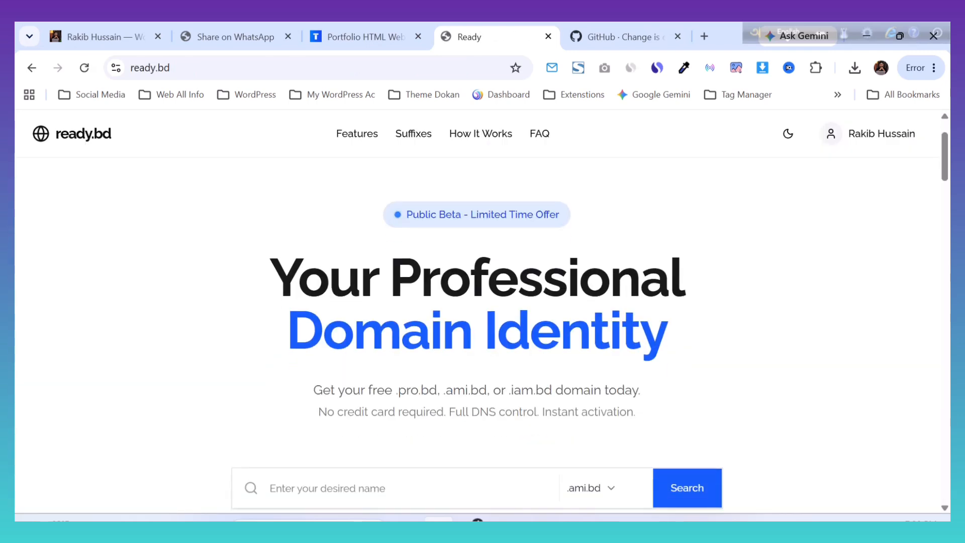
Step: Search for the domain name rakibmarketer with the .pro.bd suffix
{"action": "scroll", "coordinate": [476, 301], "scroll_direction": "down", "scroll_amount": 5}
{"action": "left_click", "coordinate": [352, 269]}
{"action": "type", "text": "rakibmarketer"}
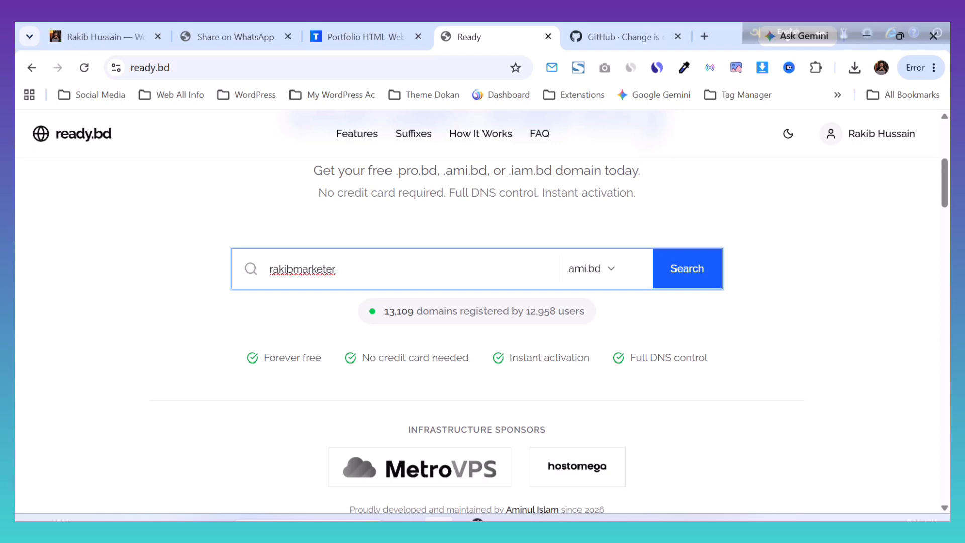
{"action": "left_click", "coordinate": [591, 269]}
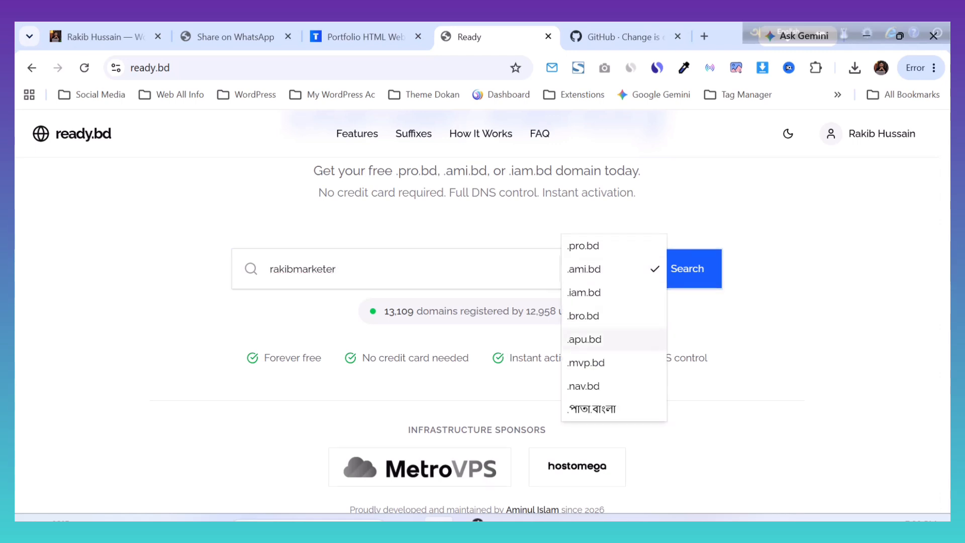
{"action": "key", "text": "Up"}
{"action": "key", "text": "Up"}
{"action": "key", "text": "Up"}
{"action": "key", "text": "Up"}
{"action": "key", "text": "Up"}
{"action": "key", "text": "Return"}
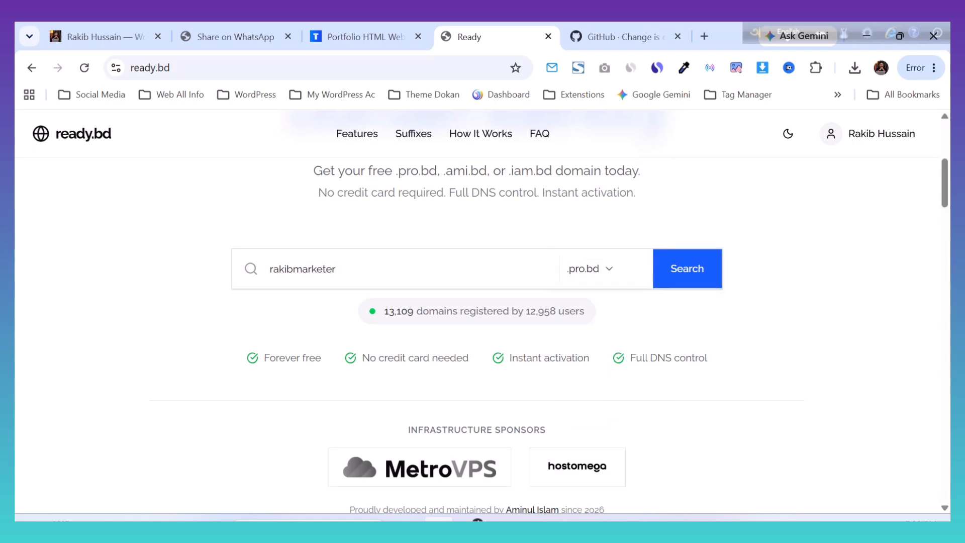
{"action": "left_click", "coordinate": [687, 269]}
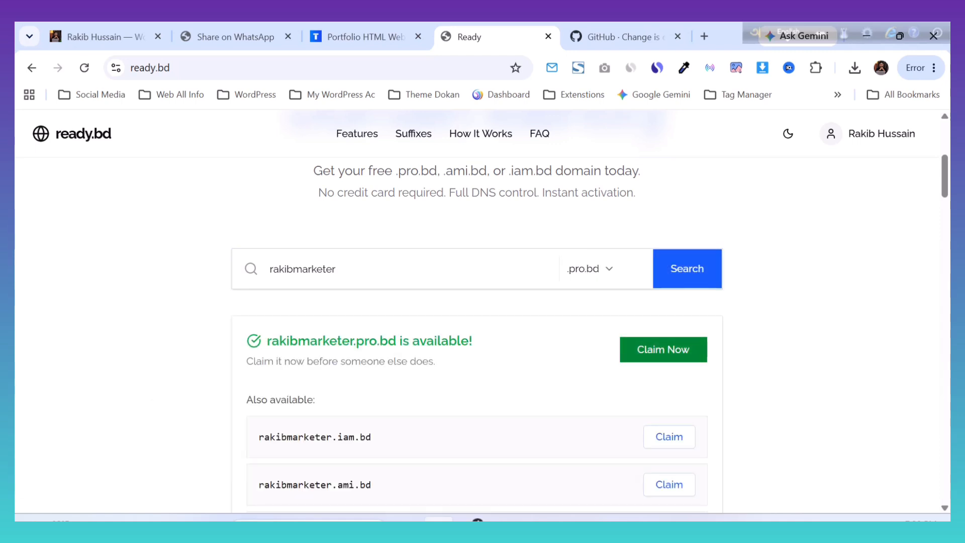
Step: Open the ready.bd account console and view the My Domains list
{"action": "scroll", "coordinate": [663, 349], "scroll_direction": "up", "scroll_amount": 4}
{"action": "scroll", "coordinate": [663, 349], "scroll_direction": "down", "scroll_amount": 4}
{"action": "scroll", "coordinate": [664, 350], "scroll_direction": "up", "scroll_amount": 2}
{"action": "left_click", "coordinate": [868, 133]}
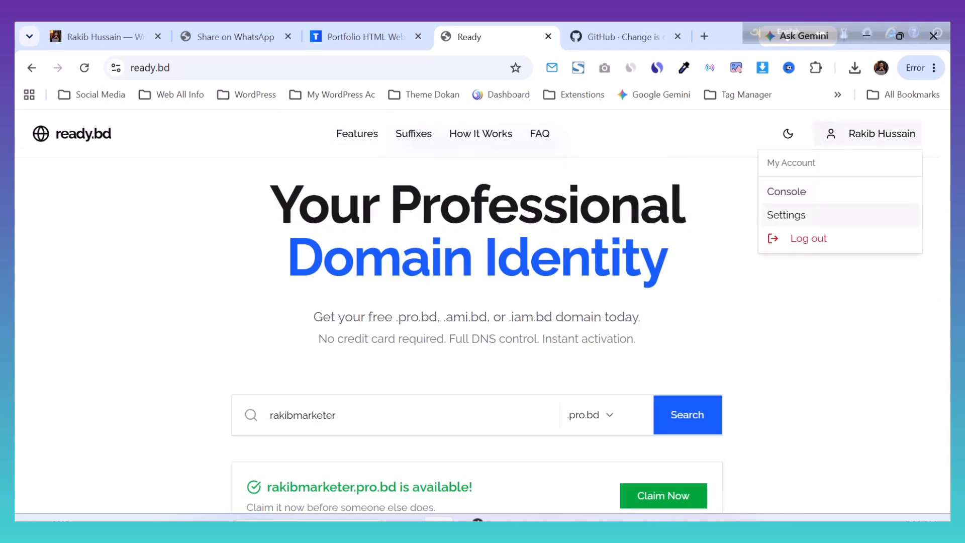
{"action": "left_click", "coordinate": [786, 191]}
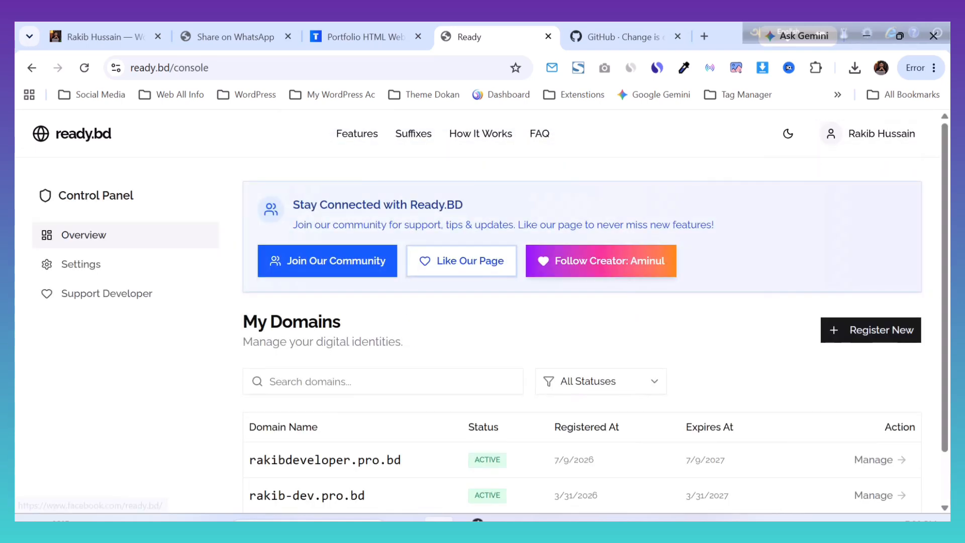
{"action": "scroll", "coordinate": [786, 191], "scroll_direction": "down", "scroll_amount": 1}
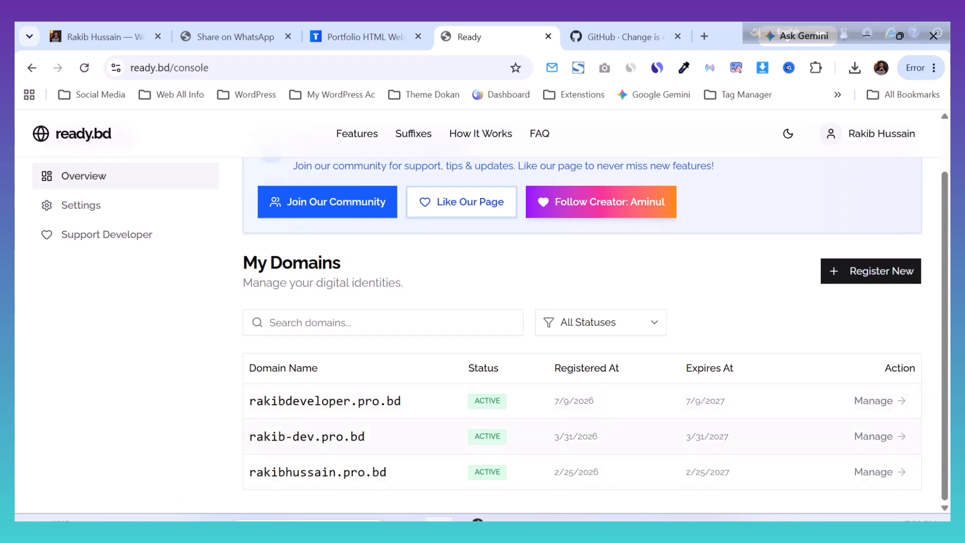
Step: Visit rakib-dev.pro.bd in a new browser tab to check what the domain serves
{"action": "left_click_drag", "start_coordinate": [365, 436], "coordinate": [256, 437]}
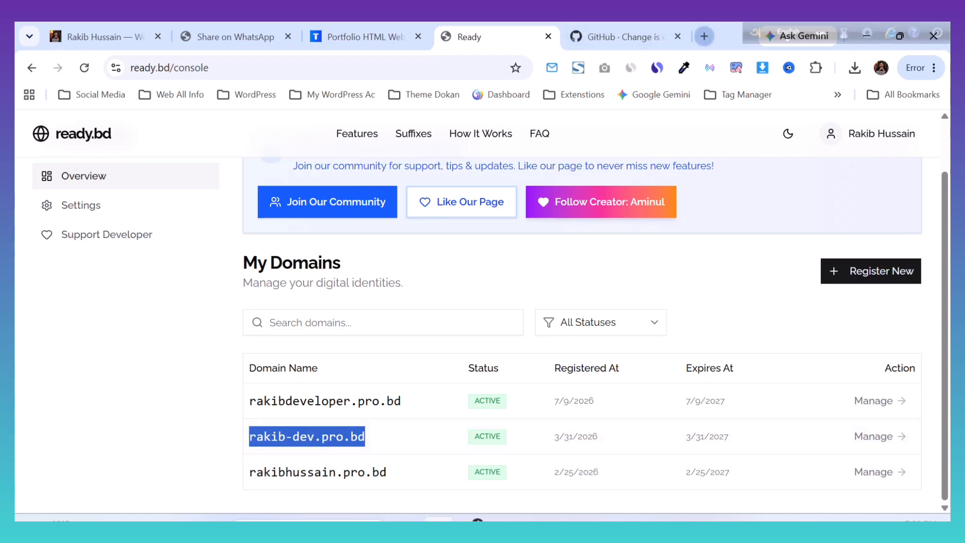
{"action": "left_click", "coordinate": [704, 37]}
{"action": "type", "text": "rakib-dev.pro.bd"}
{"action": "key", "text": "Return"}
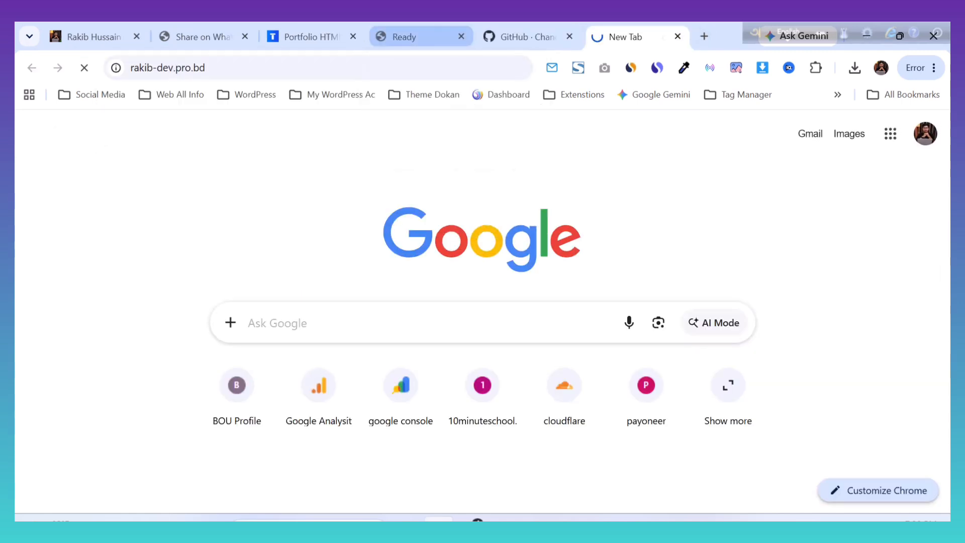
{"action": "double_click", "coordinate": [483, 286]}
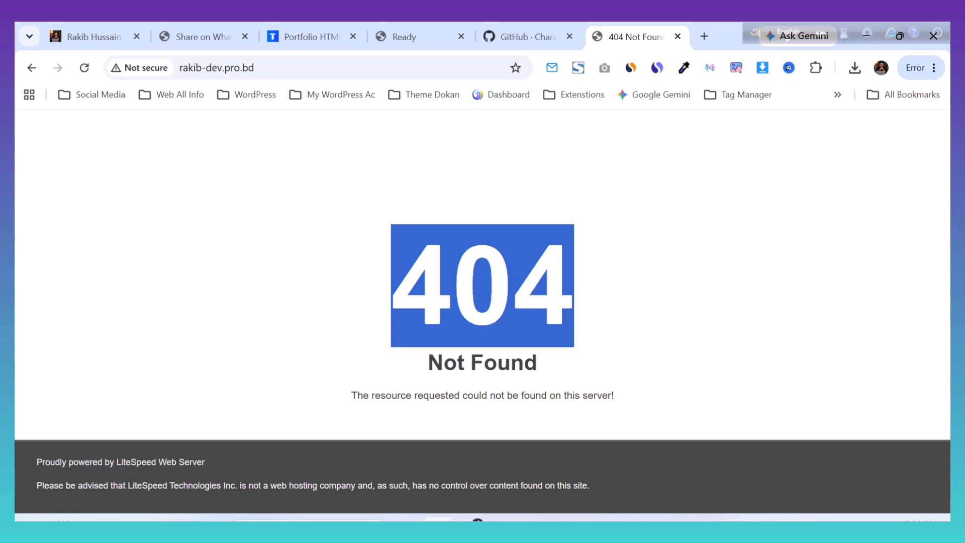
{"action": "left_click", "coordinate": [482, 285]}
{"action": "double_click", "coordinate": [483, 285]}
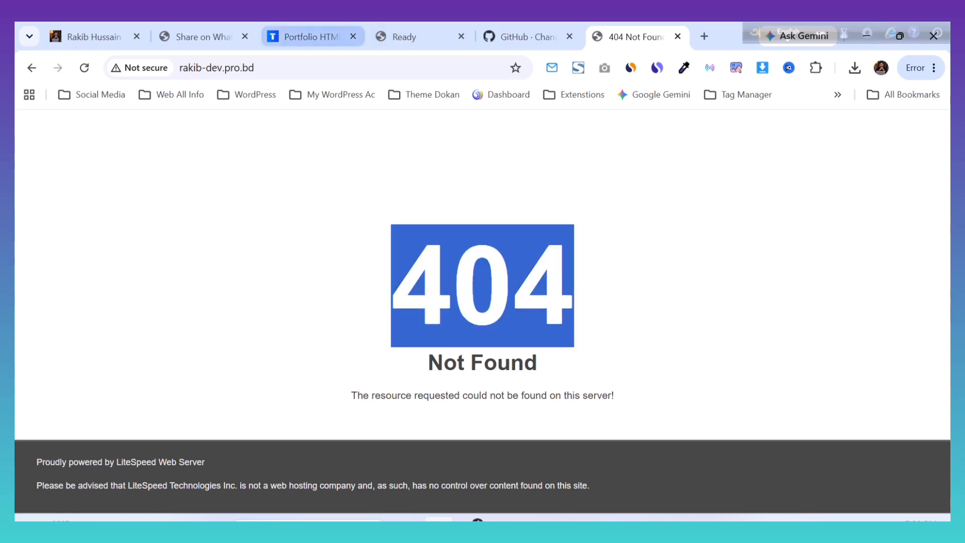
Step: Return to the ready.bd console and examine the DNS records of rakib-dev.pro.bd, then go back to the domain list
{"action": "left_click", "coordinate": [308, 36]}
{"action": "left_click", "coordinate": [405, 36]}
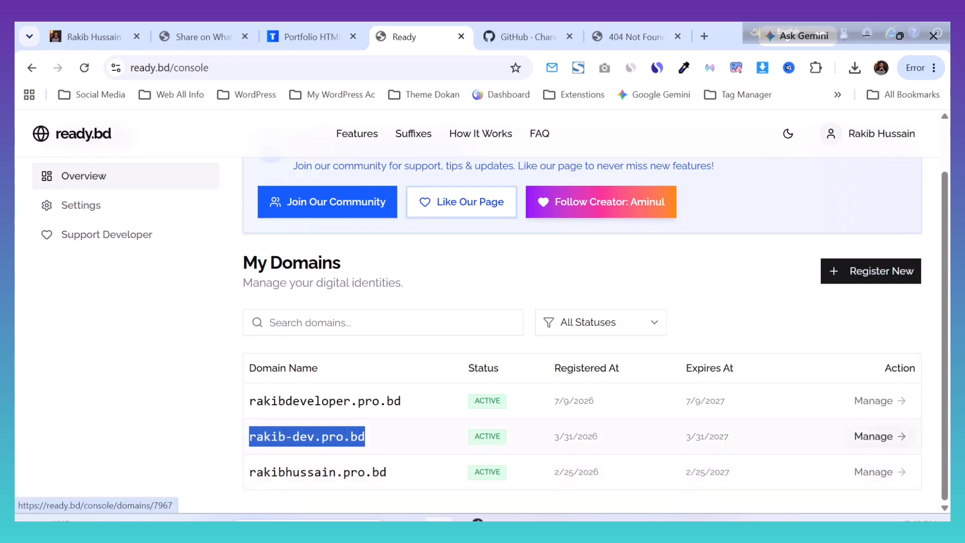
{"action": "left_click", "coordinate": [874, 436]}
{"action": "scroll", "coordinate": [494, 311], "scroll_direction": "down", "scroll_amount": 3}
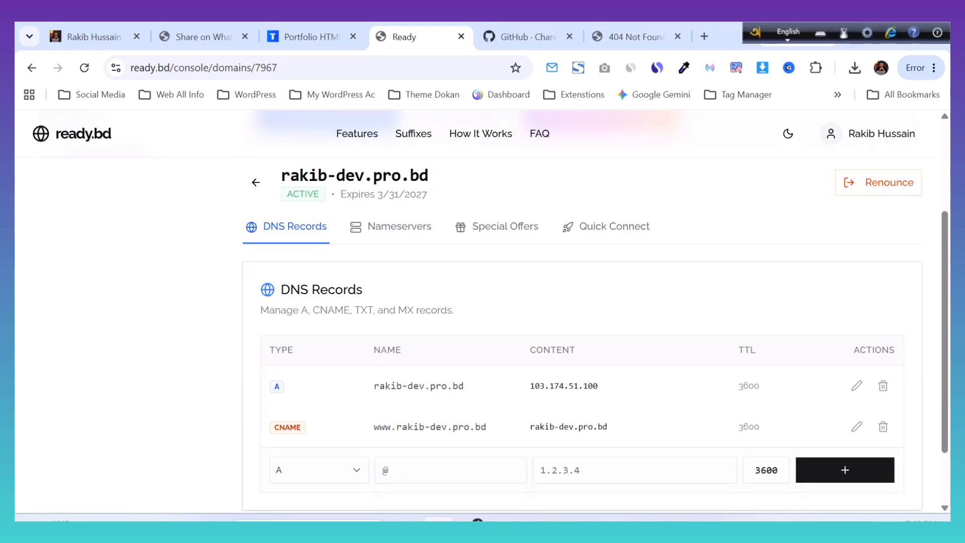
{"action": "scroll", "coordinate": [582, 327], "scroll_direction": "down", "scroll_amount": 2}
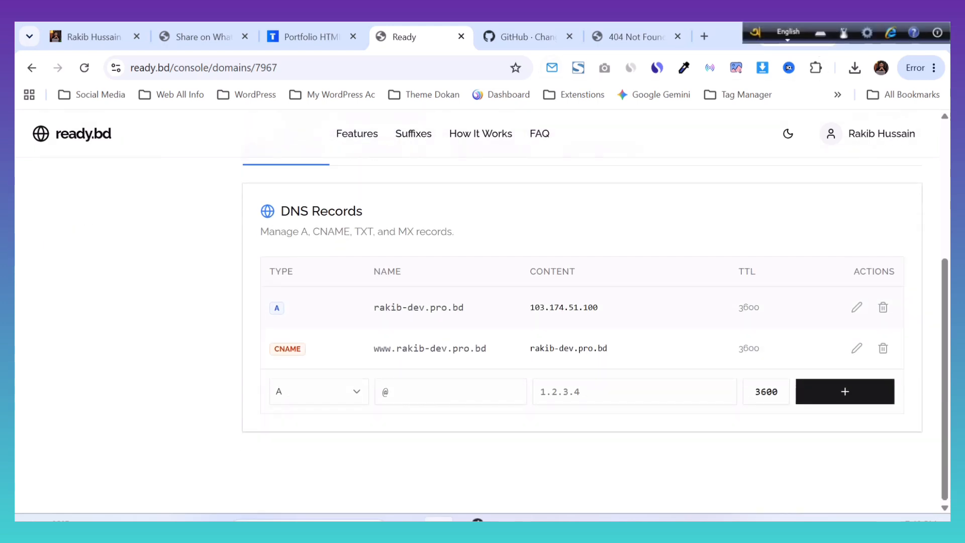
{"action": "key", "text": "alt+Left"}
Step: Switch to the GitHub site and continue to account sign-up using a Google account
{"action": "left_click", "coordinate": [528, 37]}
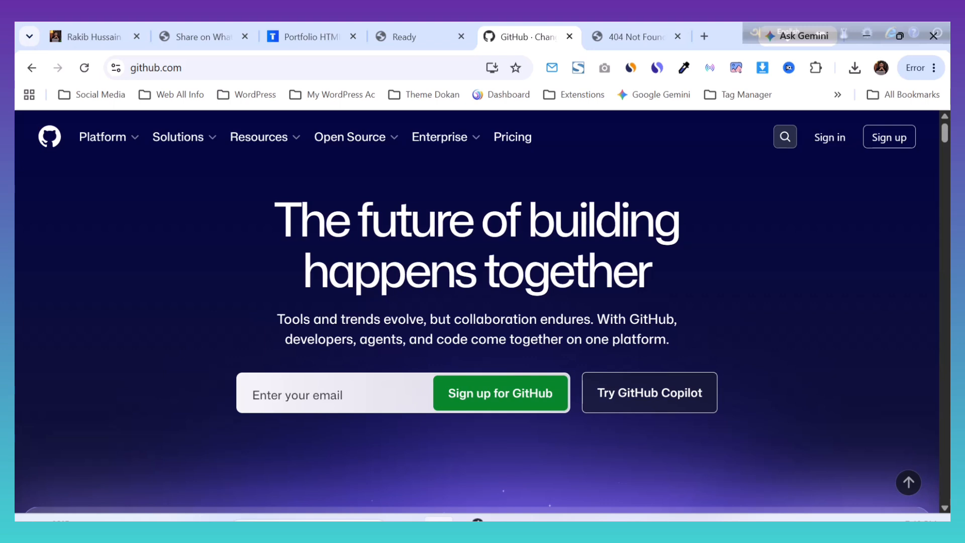
{"action": "left_click", "coordinate": [830, 137]}
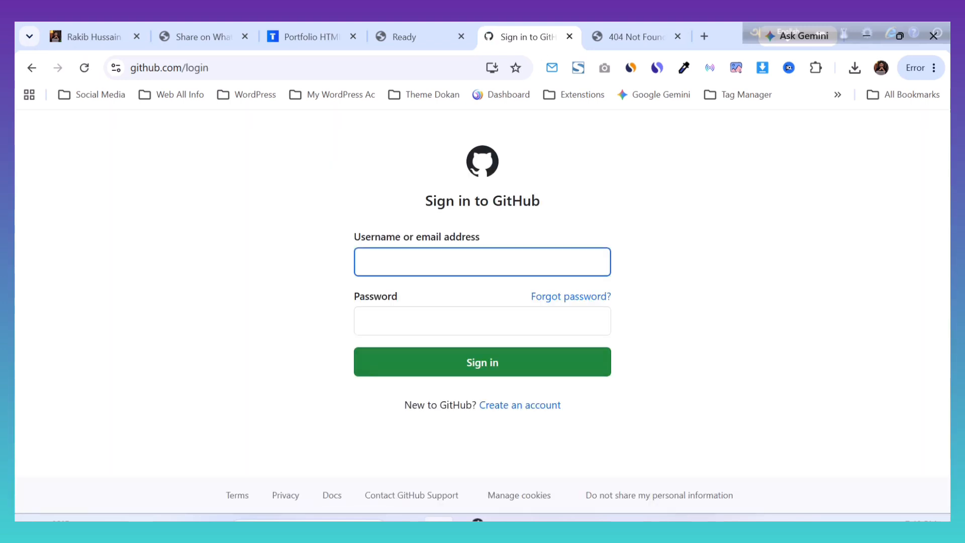
{"action": "left_click", "coordinate": [507, 436]}
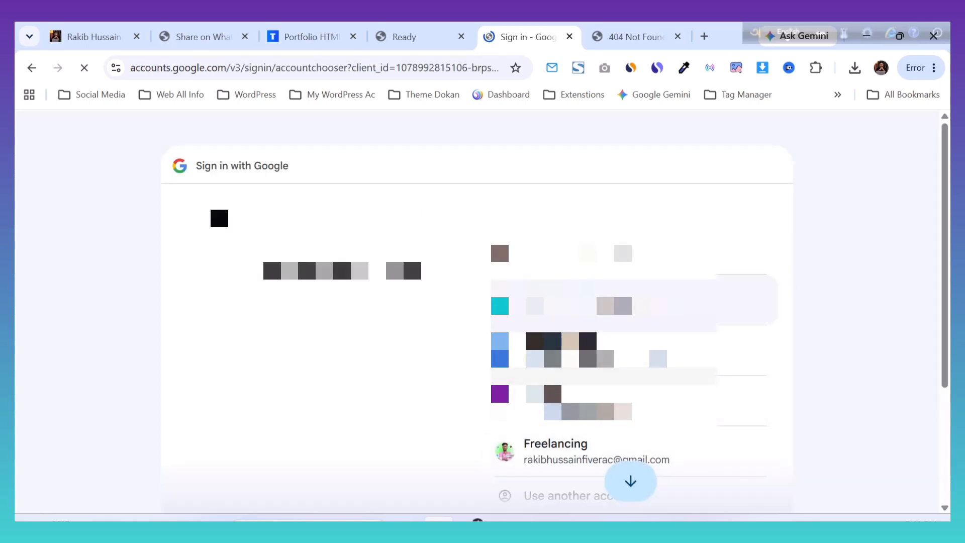
{"action": "left_click", "coordinate": [603, 303]}
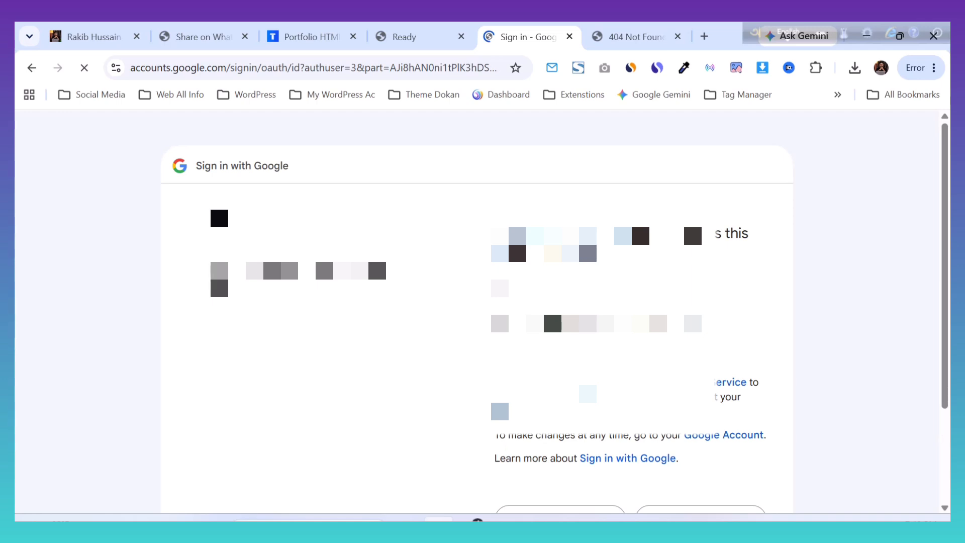
{"action": "scroll", "coordinate": [635, 311], "scroll_direction": "down", "scroll_amount": 2}
{"action": "left_click", "coordinate": [700, 446]}
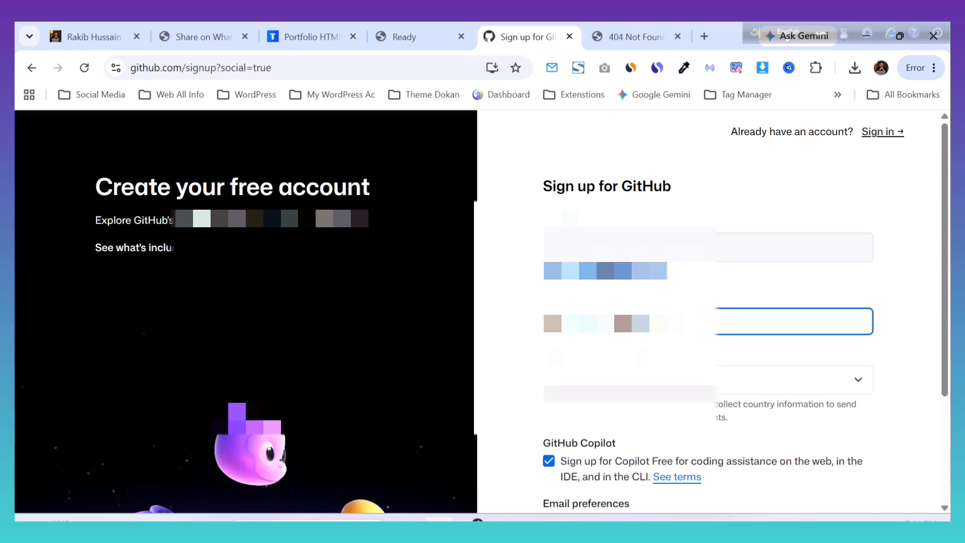
Step: Set the country to Bangladesh, opt in to occasional product updates and create the GitHub account
{"action": "left_click", "coordinate": [707, 379]}
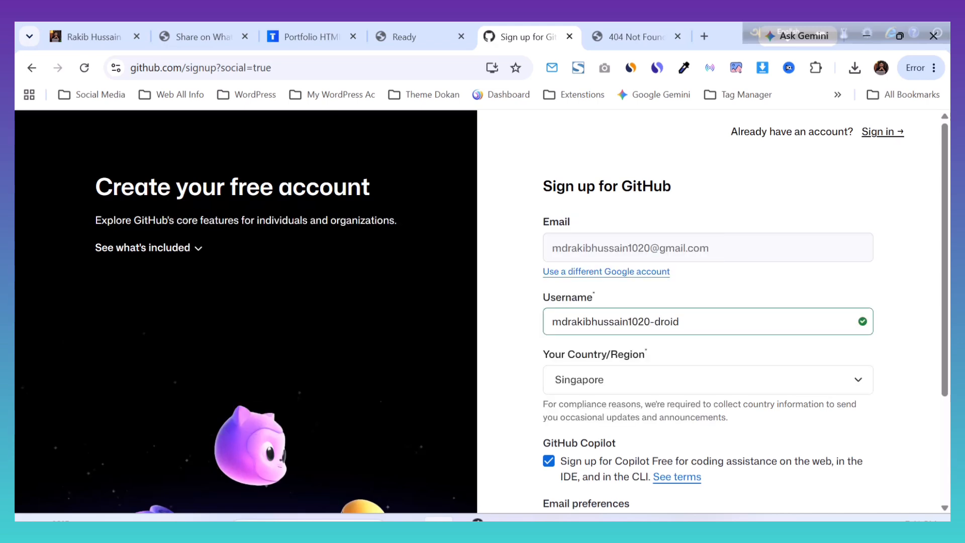
{"action": "scroll", "coordinate": [419, 397], "scroll_direction": "down", "scroll_amount": 9}
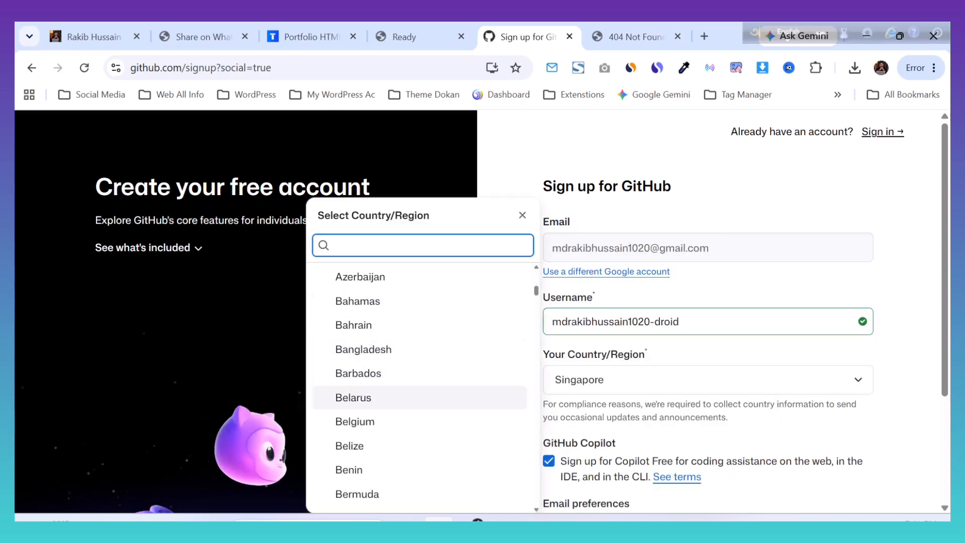
{"action": "left_click", "coordinate": [364, 276]}
{"action": "scroll", "coordinate": [548, 332], "scroll_direction": "down", "scroll_amount": 3}
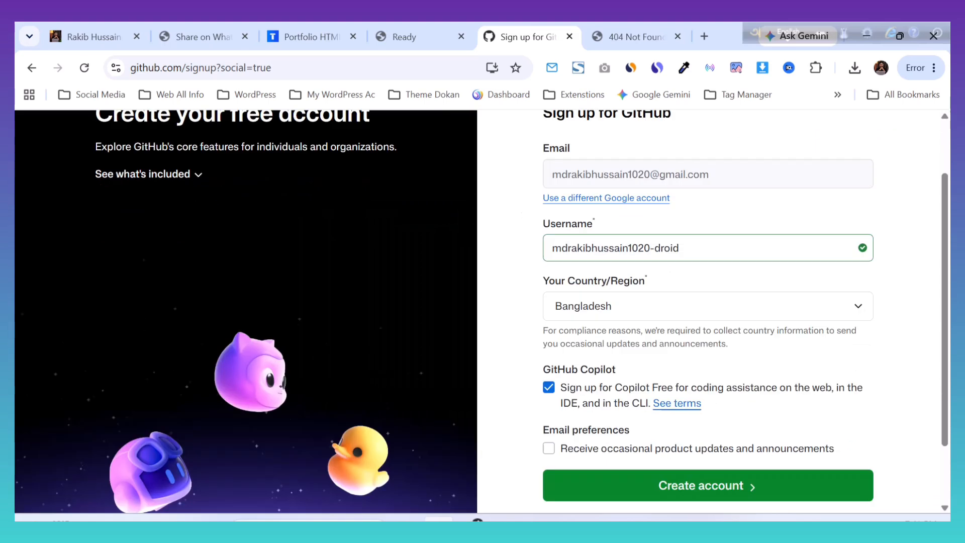
{"action": "left_click", "coordinate": [549, 369]}
{"action": "left_click", "coordinate": [707, 405]}
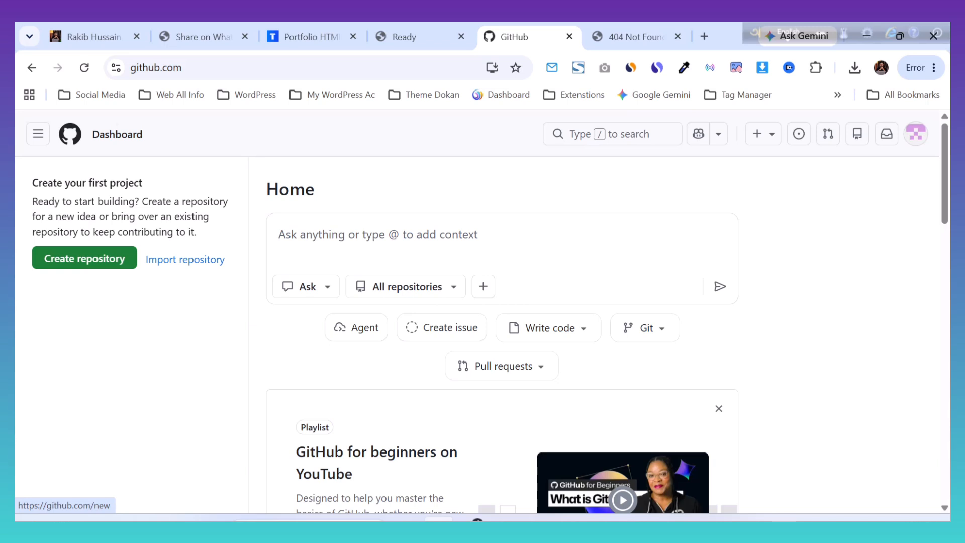
Step: Start a new repository from the dashboard and name it rakib
{"action": "left_click", "coordinate": [85, 258]}
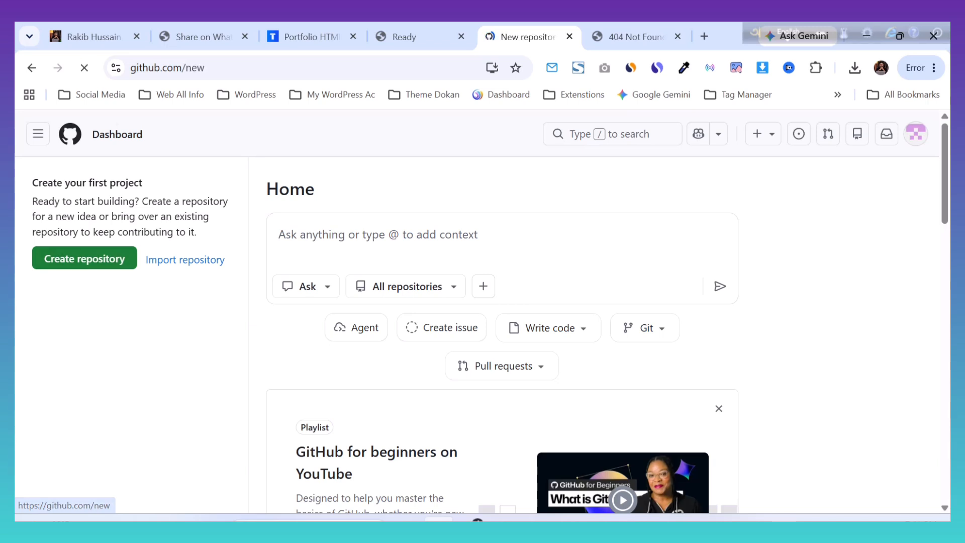
{"action": "left_click", "coordinate": [517, 301]}
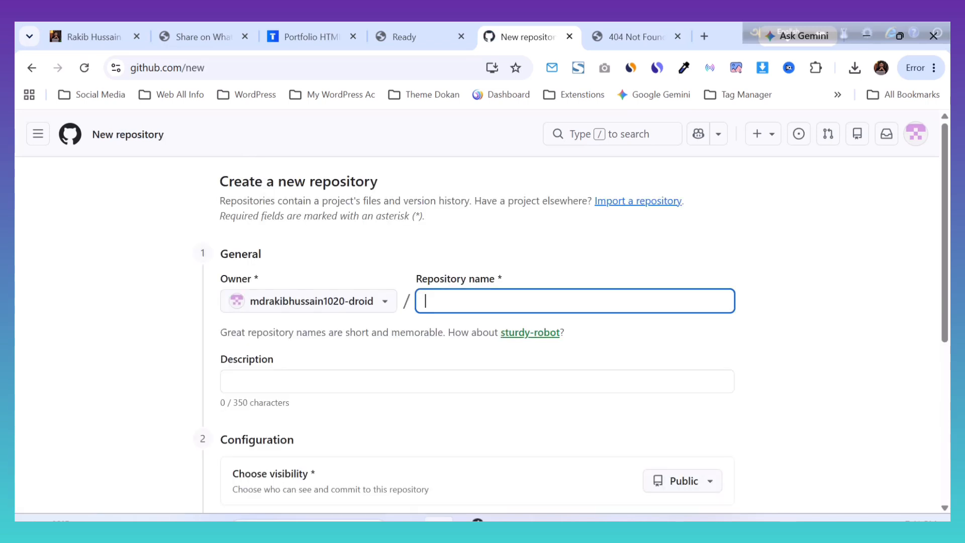
{"action": "key", "text": "Down"}
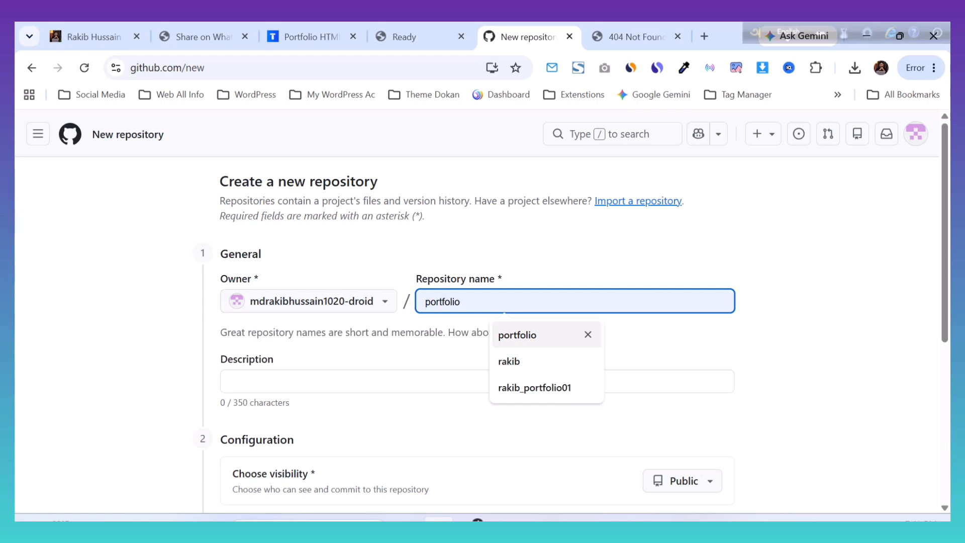
{"action": "key", "text": "Down"}
{"action": "key", "text": "Return"}
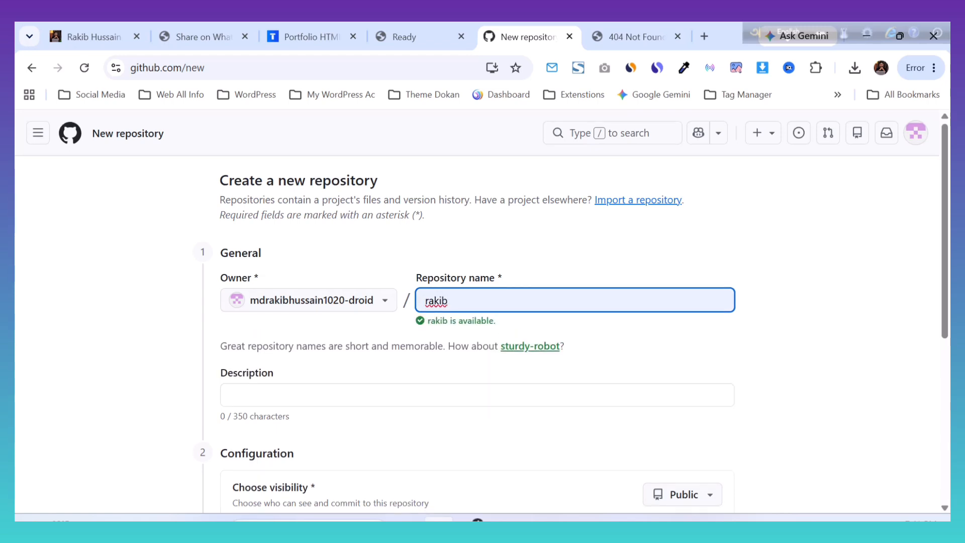
Step: Include a README in the new repository, keep its visibility Public and create it
{"action": "scroll", "coordinate": [483, 311], "scroll_direction": "down", "scroll_amount": 3}
{"action": "scroll", "coordinate": [482, 312], "scroll_direction": "down", "scroll_amount": 3}
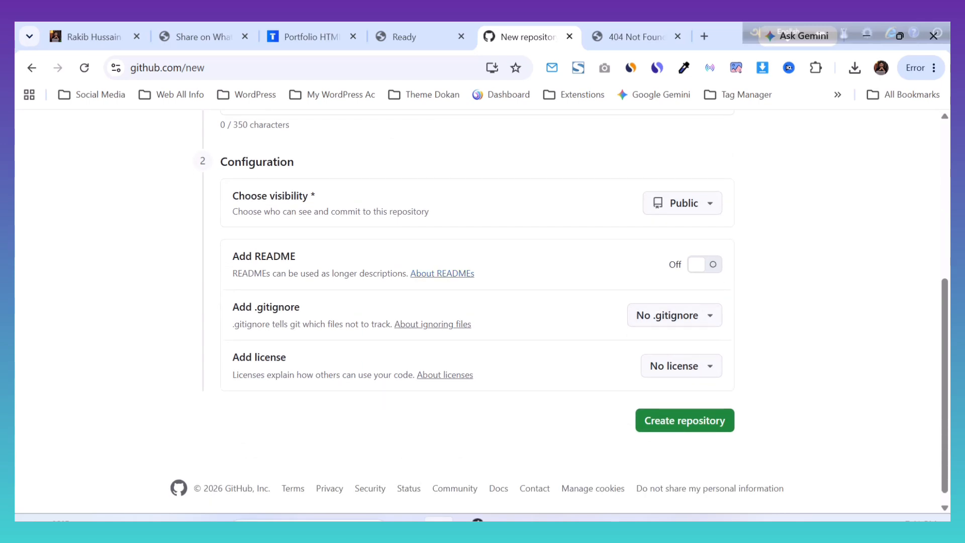
{"action": "left_click", "coordinate": [704, 265]}
{"action": "left_click", "coordinate": [685, 420]}
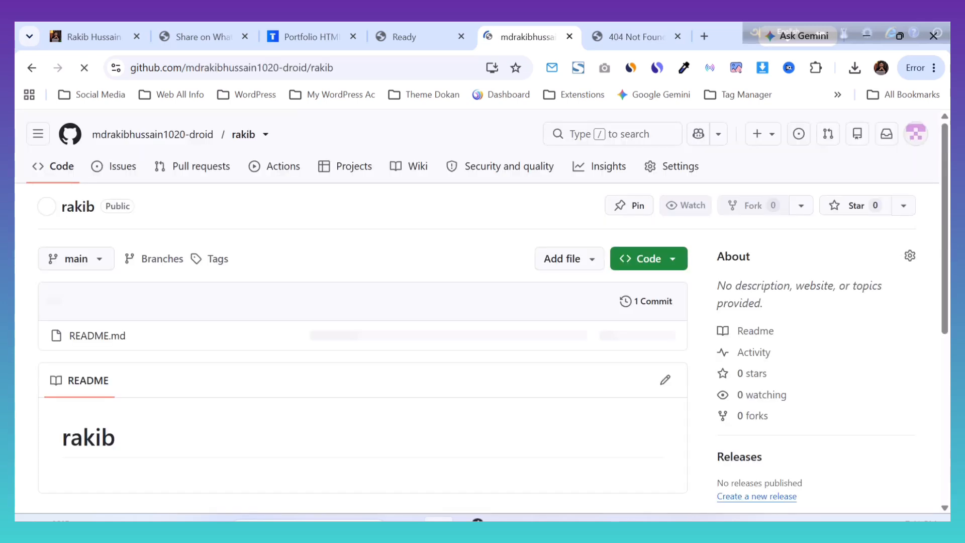
Step: Start a file upload to the rakib repository and bring up the dialog for choosing local files
{"action": "scroll", "coordinate": [362, 251], "scroll_direction": "down", "scroll_amount": 3}
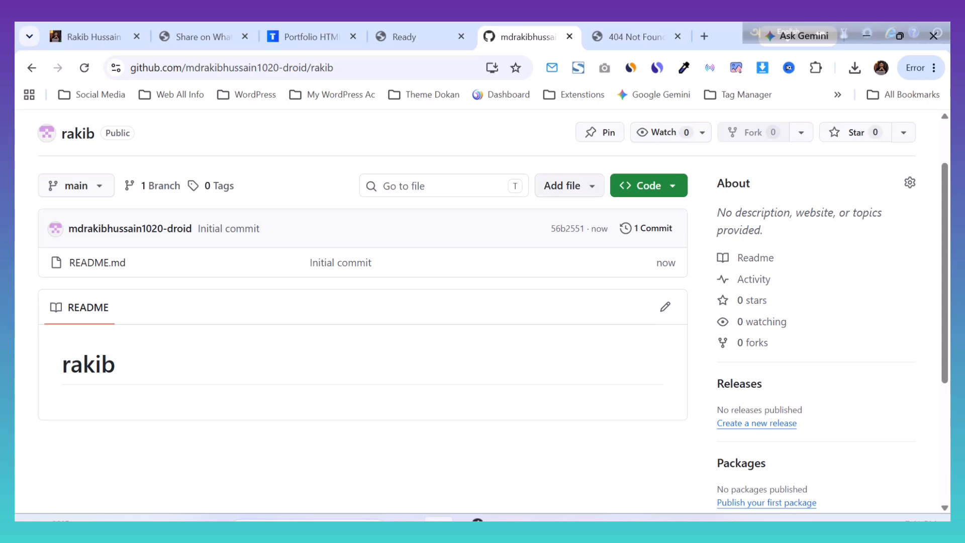
{"action": "left_click", "coordinate": [563, 185]}
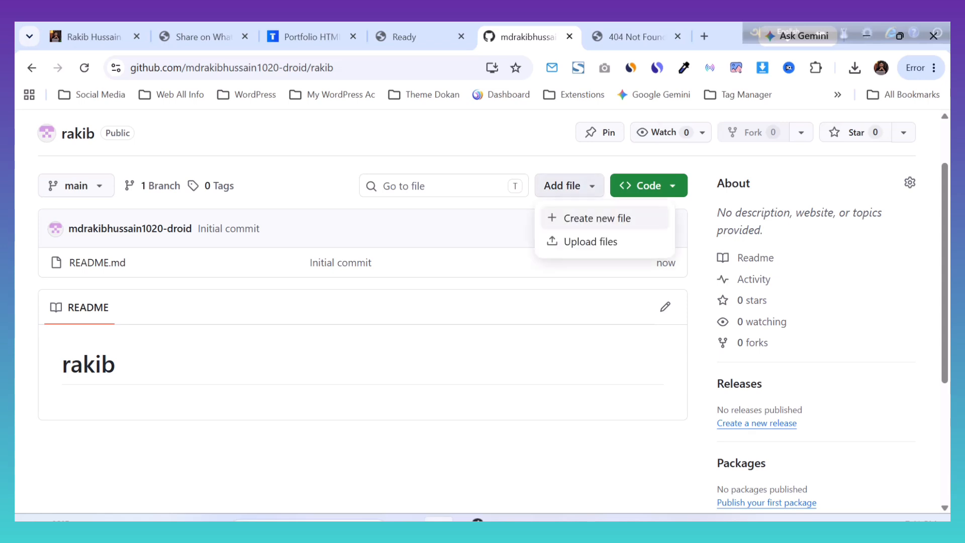
{"action": "left_click", "coordinate": [589, 241]}
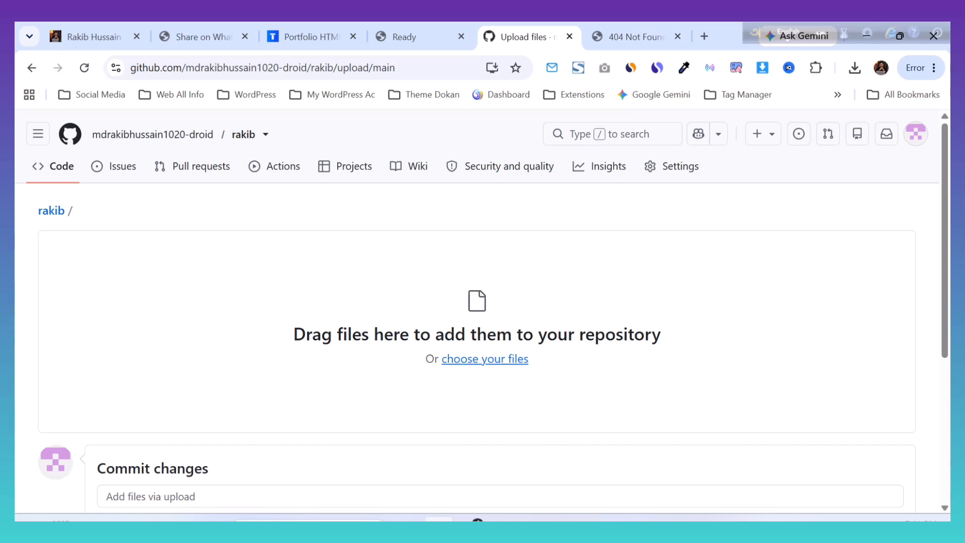
{"action": "left_click", "coordinate": [484, 359]}
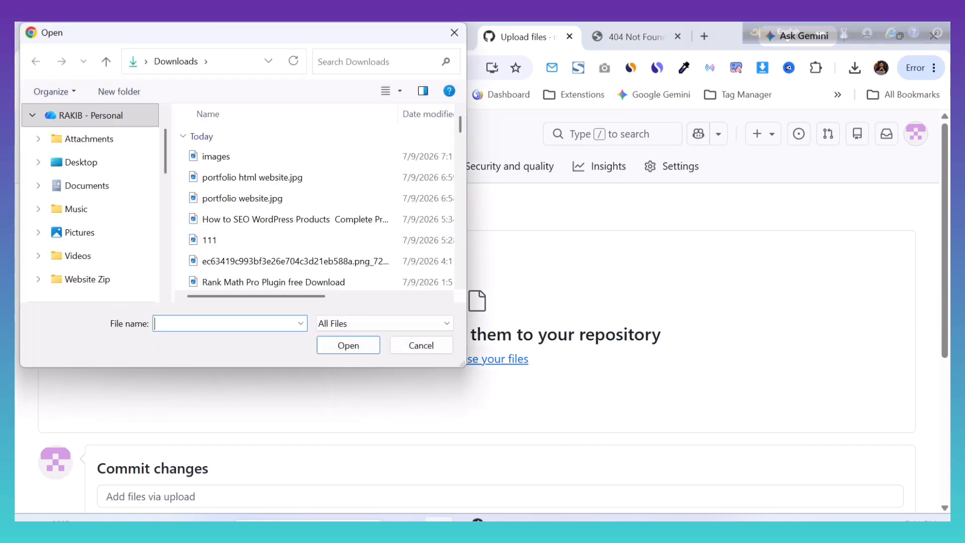
{"action": "scroll", "coordinate": [90, 231], "scroll_direction": "down", "scroll_amount": 8}
{"action": "left_click", "coordinate": [91, 232]}
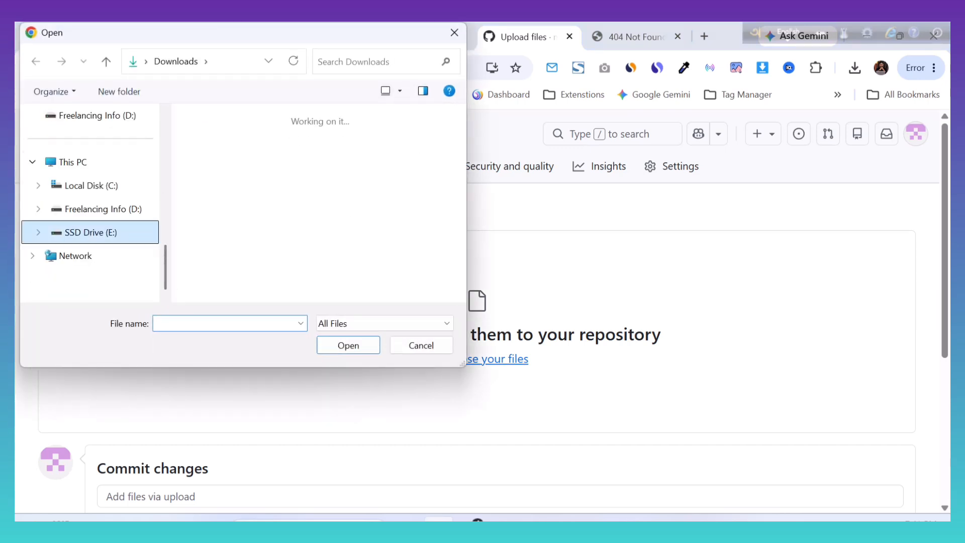
{"action": "scroll", "coordinate": [313, 241], "scroll_direction": "down", "scroll_amount": 6}
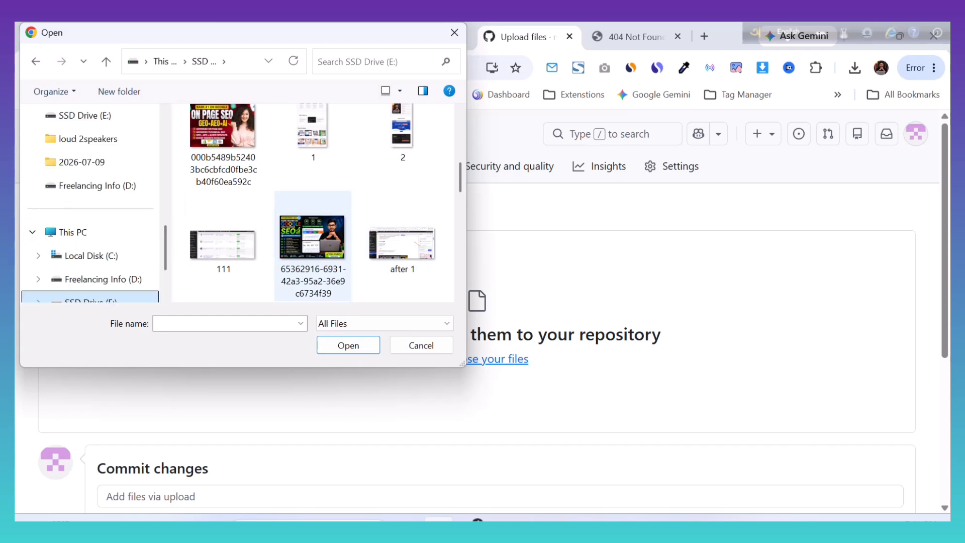
{"action": "scroll", "coordinate": [312, 241], "scroll_direction": "up", "scroll_amount": 5}
Step: Browse to the portfolio_html folder on the Freelancing Info (D:) drive
{"action": "left_click", "coordinate": [101, 279]}
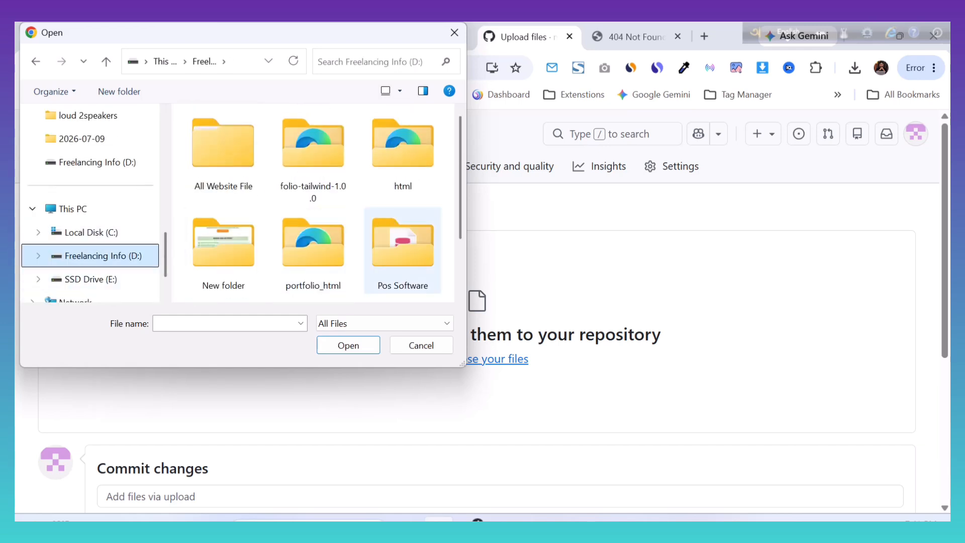
{"action": "scroll", "coordinate": [312, 201], "scroll_direction": "down", "scroll_amount": 2}
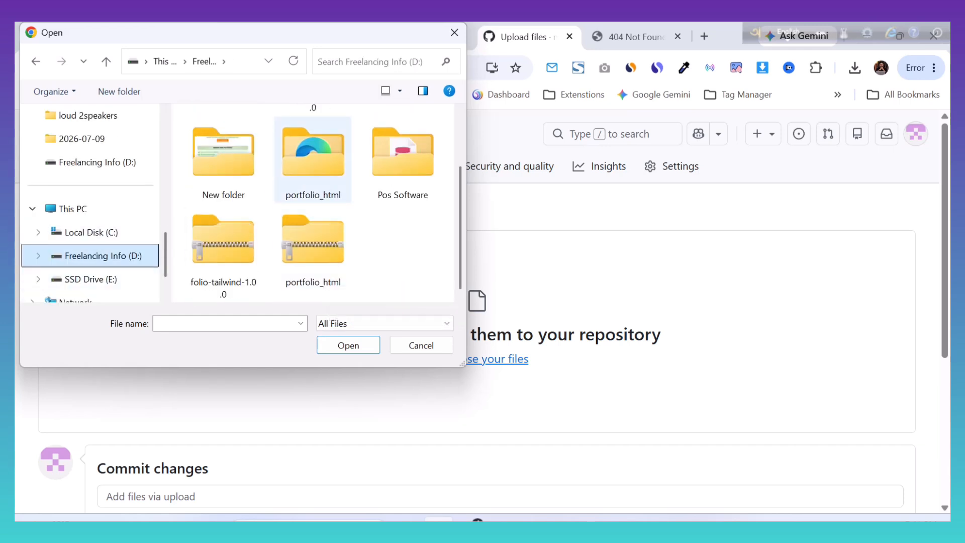
{"action": "double_click", "coordinate": [312, 156]}
Step: Upload all files in portfolio_html, leaving the .github and images folders out of the selection
{"action": "scroll", "coordinate": [312, 221], "scroll_direction": "down", "scroll_amount": 1}
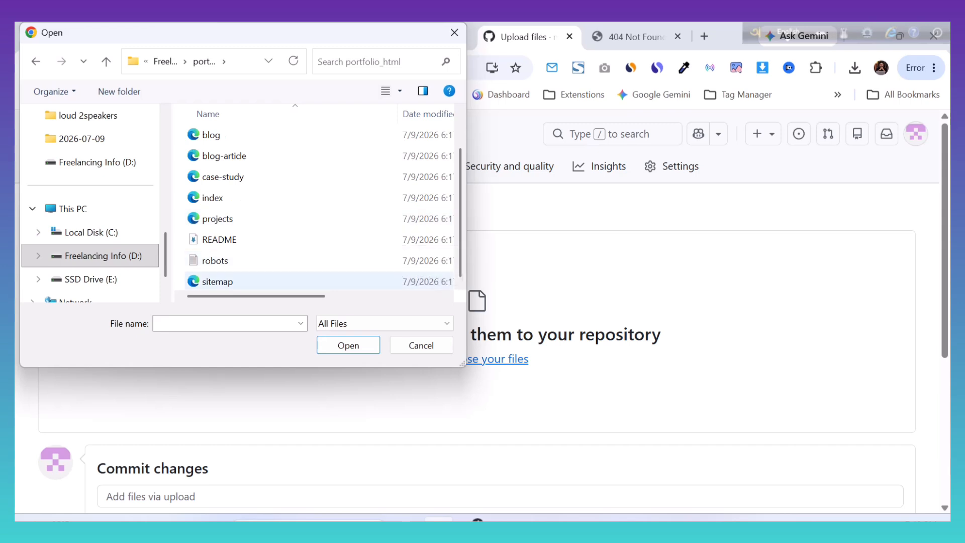
{"action": "key", "text": "ctrl+a"}
{"action": "scroll", "coordinate": [266, 283], "scroll_direction": "up", "scroll_amount": 1}
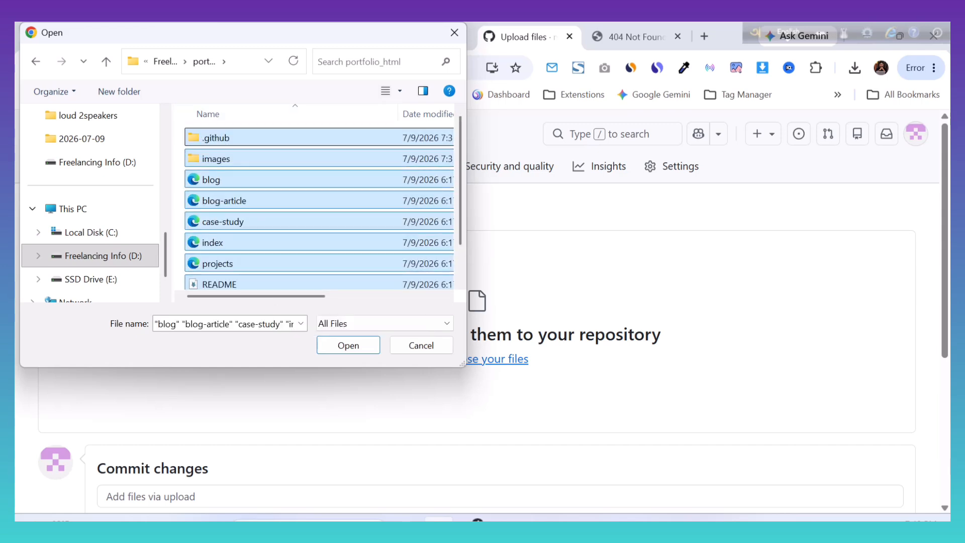
{"action": "left_click", "coordinate": [266, 159], "text": "ctrl"}
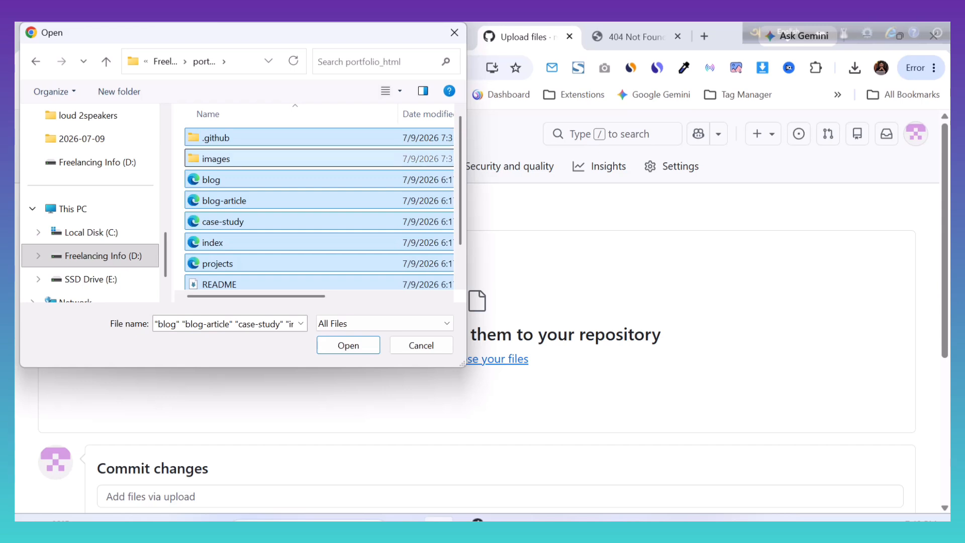
{"action": "left_click", "coordinate": [266, 138], "text": "ctrl"}
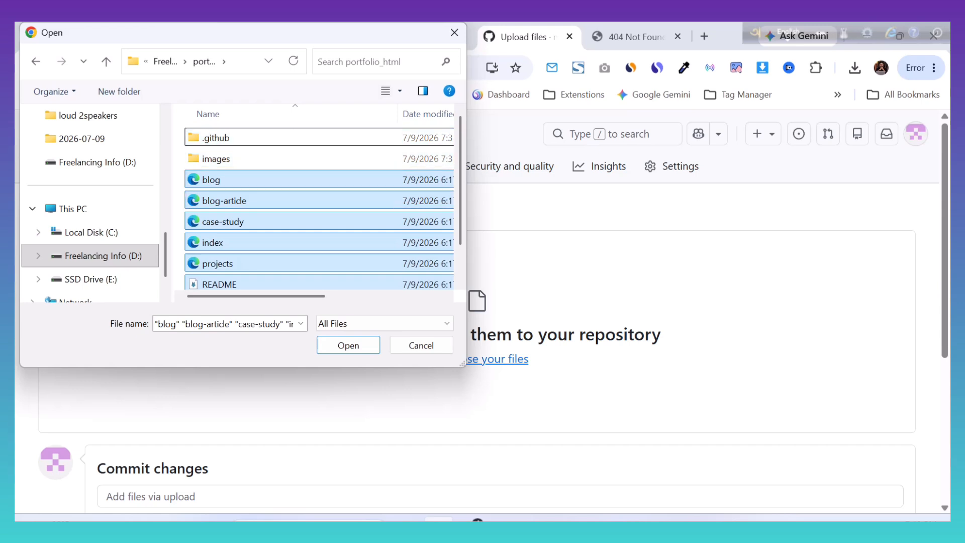
{"action": "key", "text": "Return"}
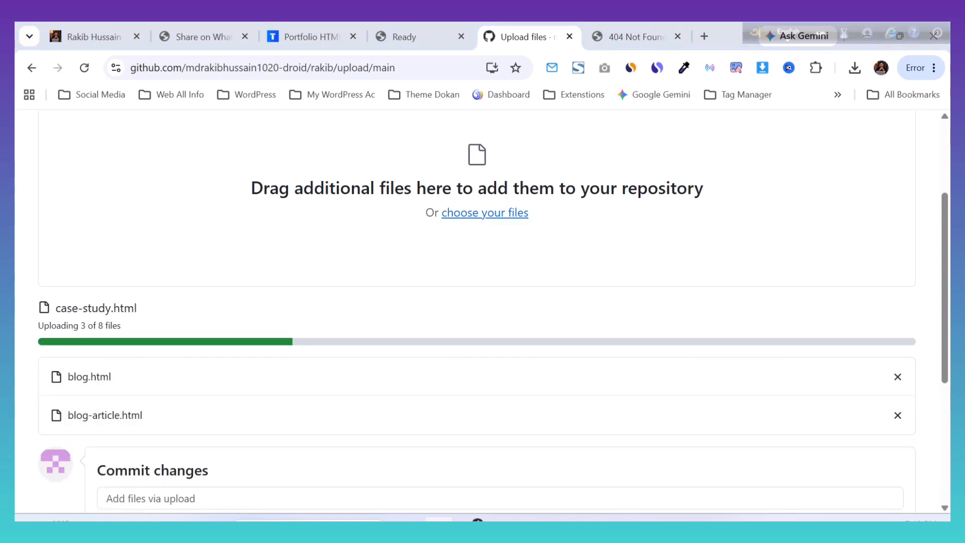
Step: Add the images folder from portfolio_html to the upload, try to add the .github folder too, and dismiss the file dialog
{"action": "left_click", "coordinate": [484, 212]}
{"action": "scroll", "coordinate": [484, 213], "scroll_direction": "up", "scroll_amount": 1}
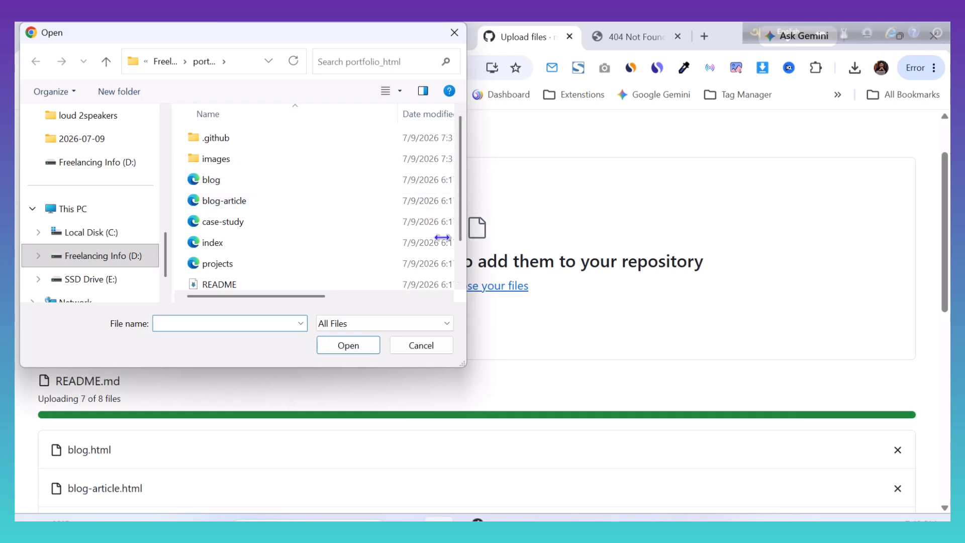
{"action": "left_click_drag", "start_coordinate": [226, 158], "coordinate": [609, 249]}
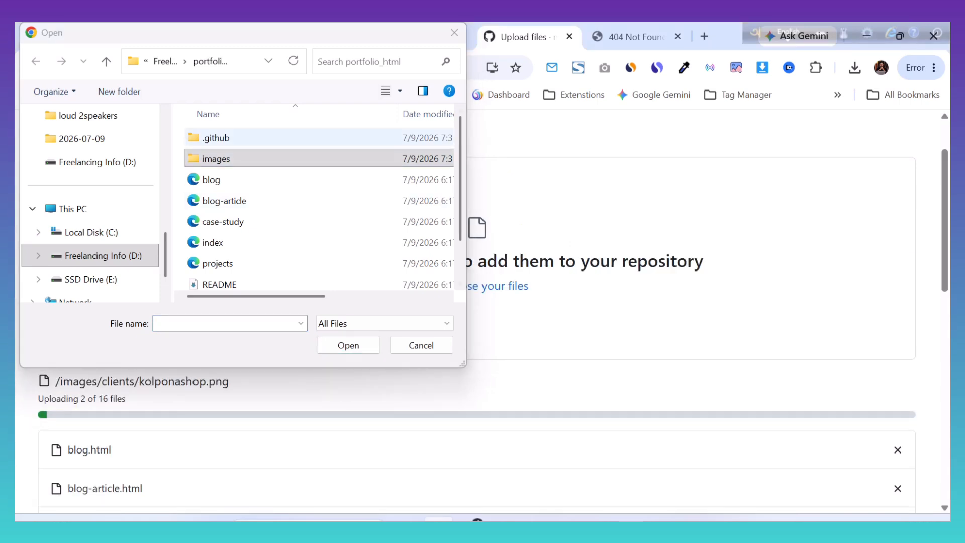
{"action": "left_click", "coordinate": [211, 137], "text": "ctrl"}
{"action": "left_click_drag", "start_coordinate": [211, 137], "coordinate": [594, 254]}
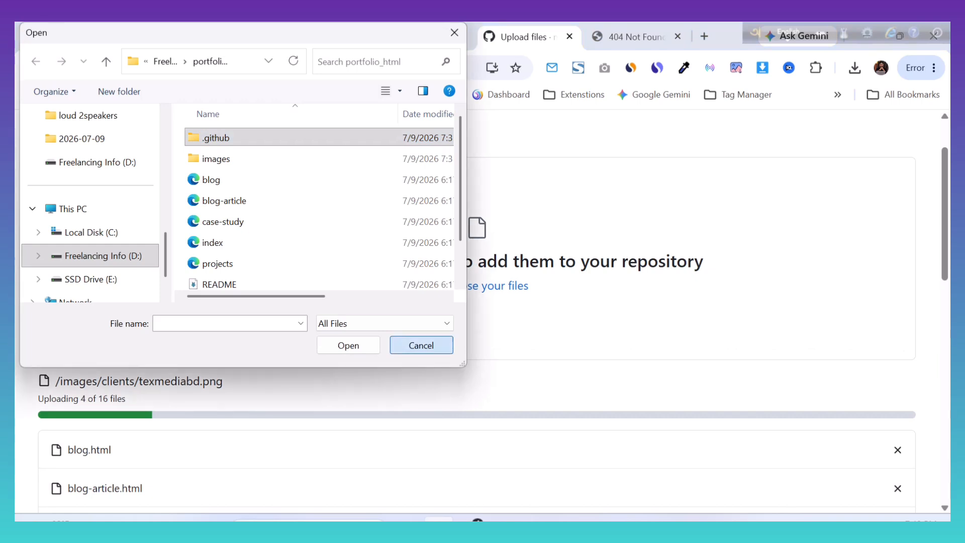
{"action": "left_click", "coordinate": [421, 346]}
Step: Commit the uploaded website files directly to the main branch and check the repository's file list
{"action": "scroll", "coordinate": [476, 301], "scroll_direction": "down", "scroll_amount": 3}
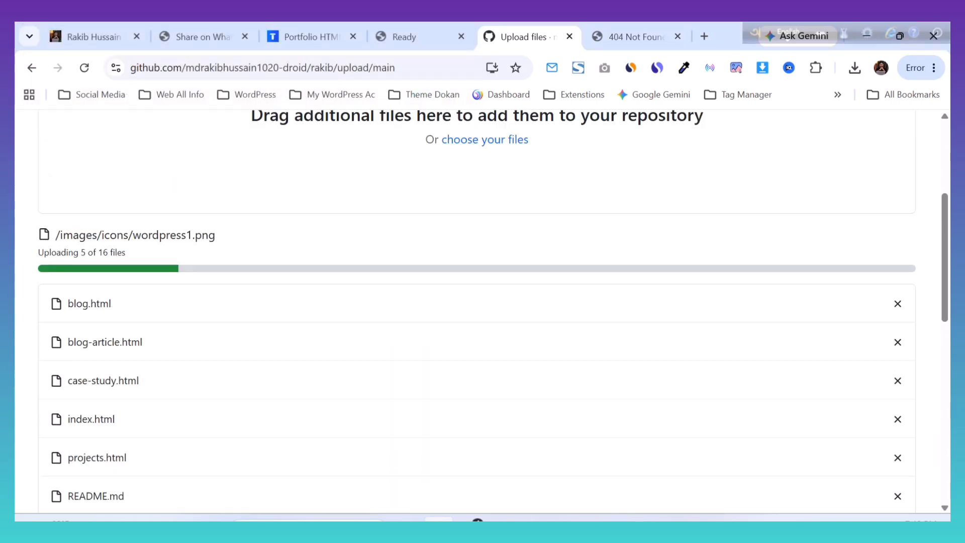
{"action": "scroll", "coordinate": [477, 301], "scroll_direction": "down", "scroll_amount": 15}
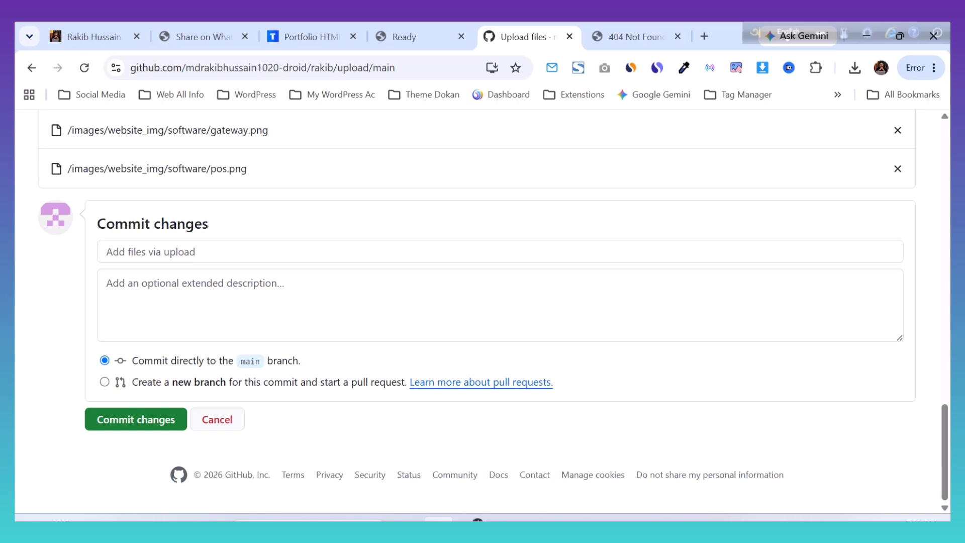
{"action": "left_click", "coordinate": [135, 419]}
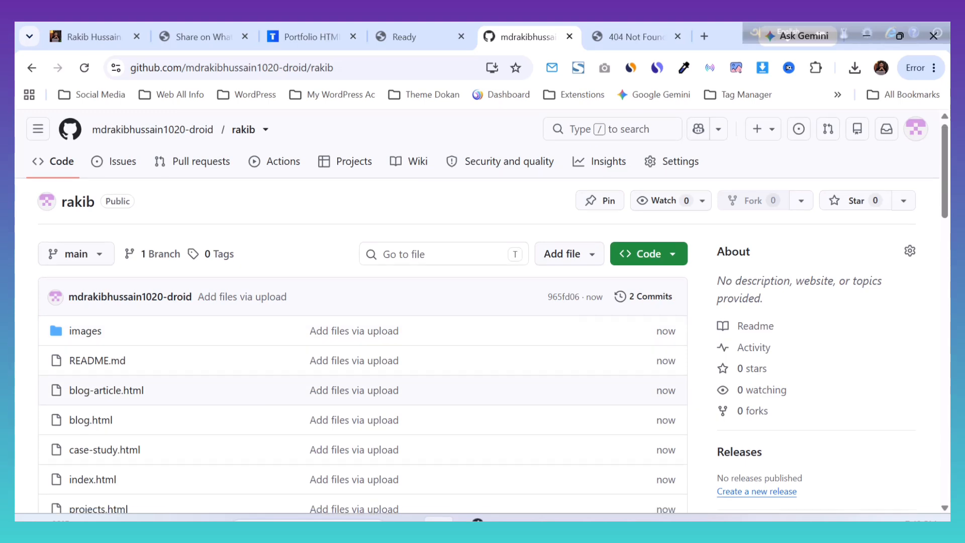
{"action": "scroll", "coordinate": [96, 370], "scroll_direction": "down", "scroll_amount": 3}
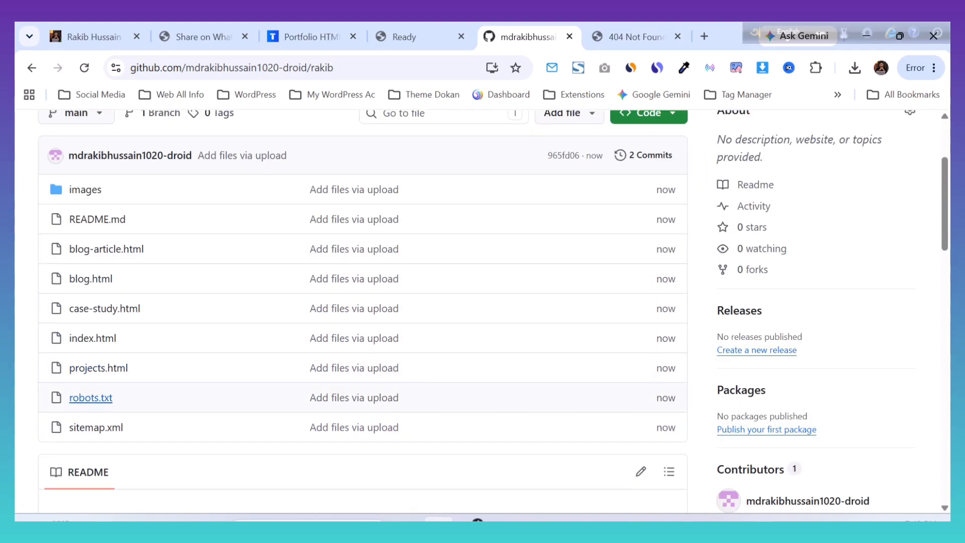
Step: Open the GitHub Pages settings of the rakib repository
{"action": "scroll", "coordinate": [90, 397], "scroll_direction": "up", "scroll_amount": 3}
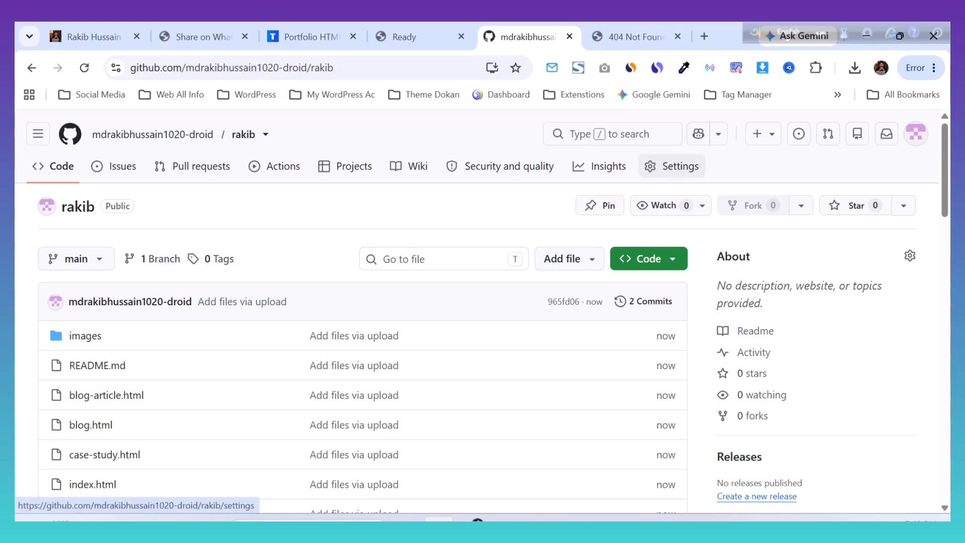
{"action": "left_click", "coordinate": [674, 165]}
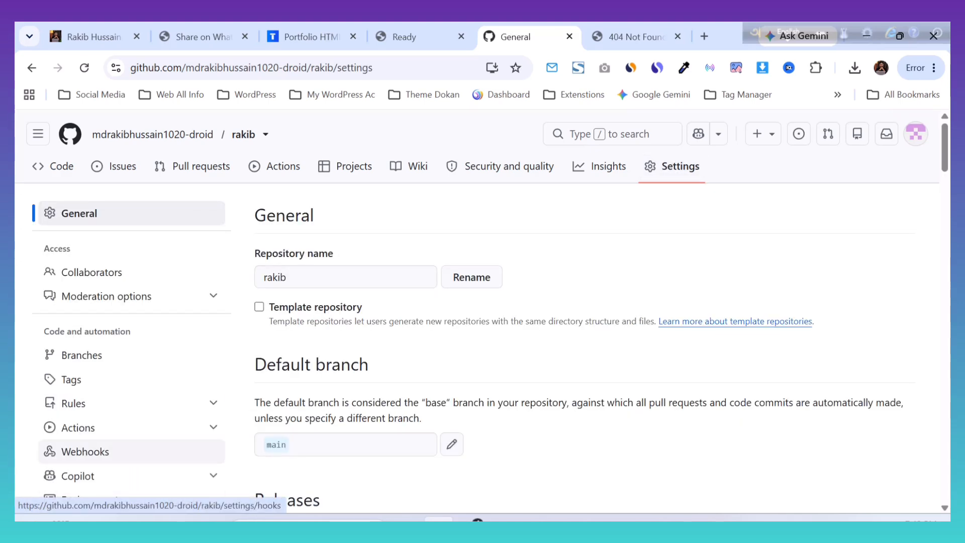
{"action": "scroll", "coordinate": [85, 443], "scroll_direction": "down", "scroll_amount": 4}
{"action": "left_click", "coordinate": [75, 328]}
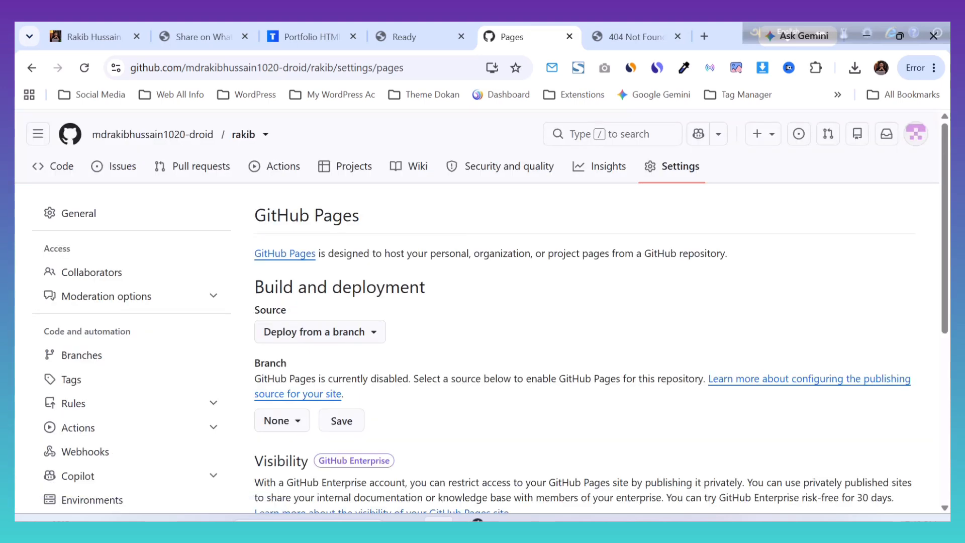
Step: Check the deployment source options and choose main with the / (root) folder as the publishing branch
{"action": "scroll", "coordinate": [352, 301], "scroll_direction": "down", "scroll_amount": 5}
{"action": "scroll", "coordinate": [352, 301], "scroll_direction": "up", "scroll_amount": 5}
{"action": "left_click", "coordinate": [320, 331]}
{"action": "left_click", "coordinate": [553, 321]}
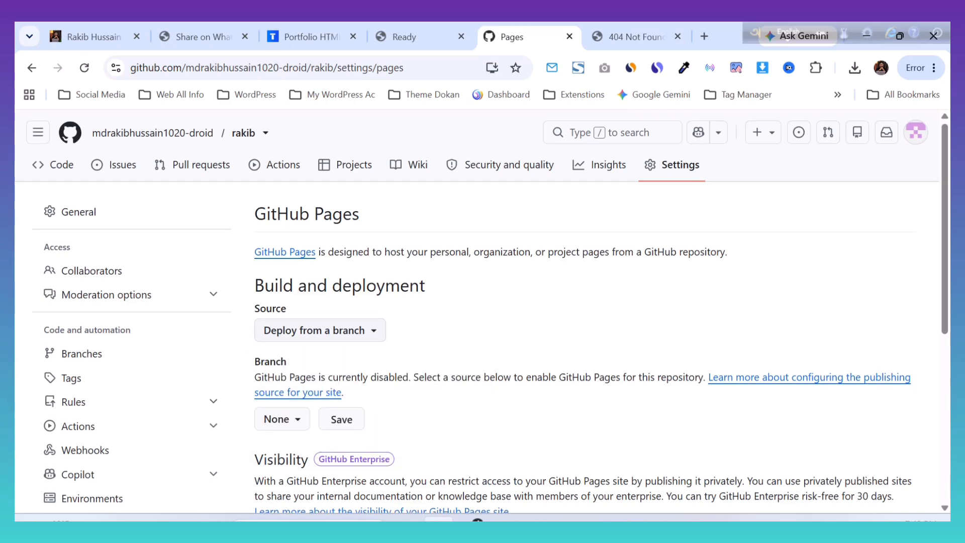
{"action": "scroll", "coordinate": [483, 301], "scroll_direction": "down", "scroll_amount": 2}
{"action": "left_click", "coordinate": [282, 347]}
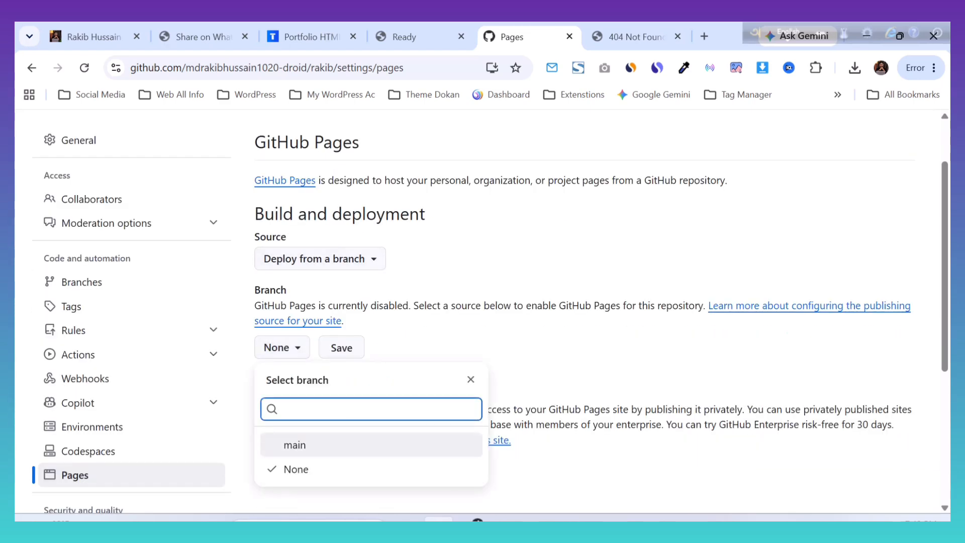
{"action": "left_click", "coordinate": [294, 444]}
{"action": "scroll", "coordinate": [382, 439], "scroll_direction": "down", "scroll_amount": 2}
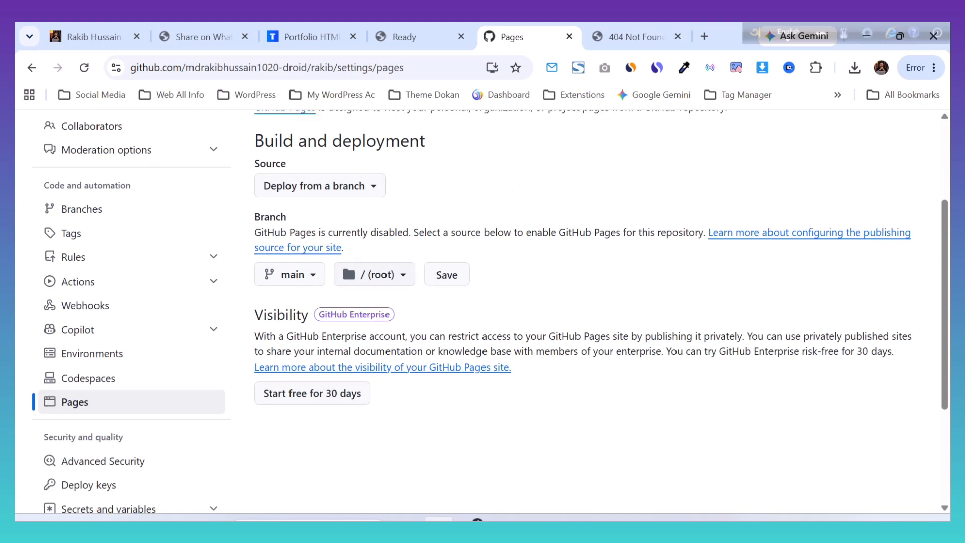
{"action": "scroll", "coordinate": [482, 302], "scroll_direction": "up", "scroll_amount": 2}
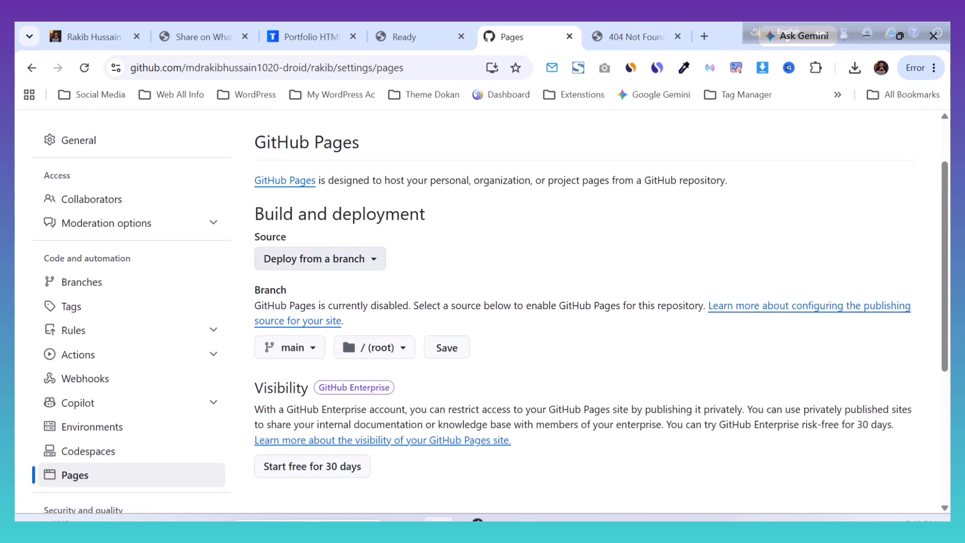
Step: Set the build and deployment source to GitHub Actions
{"action": "left_click", "coordinate": [319, 258]}
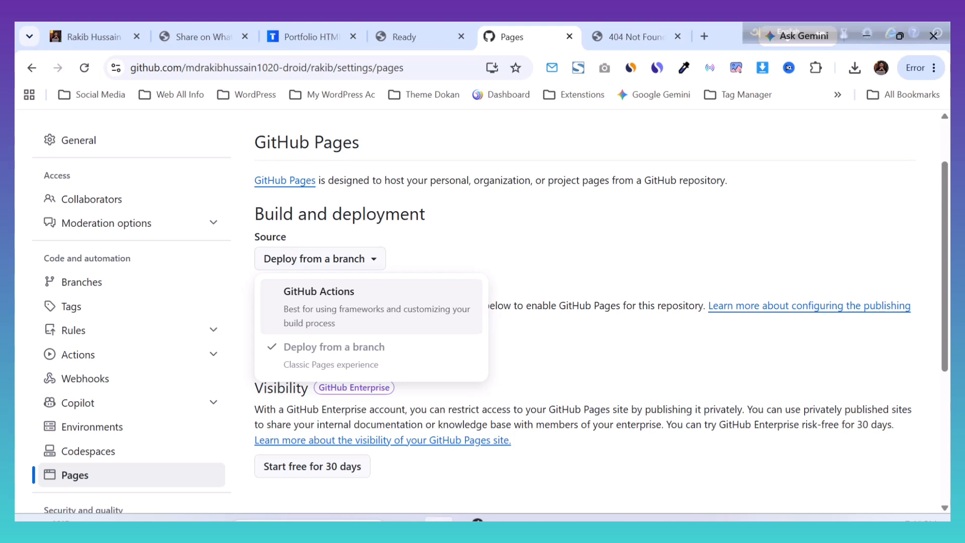
{"action": "left_click", "coordinate": [371, 306]}
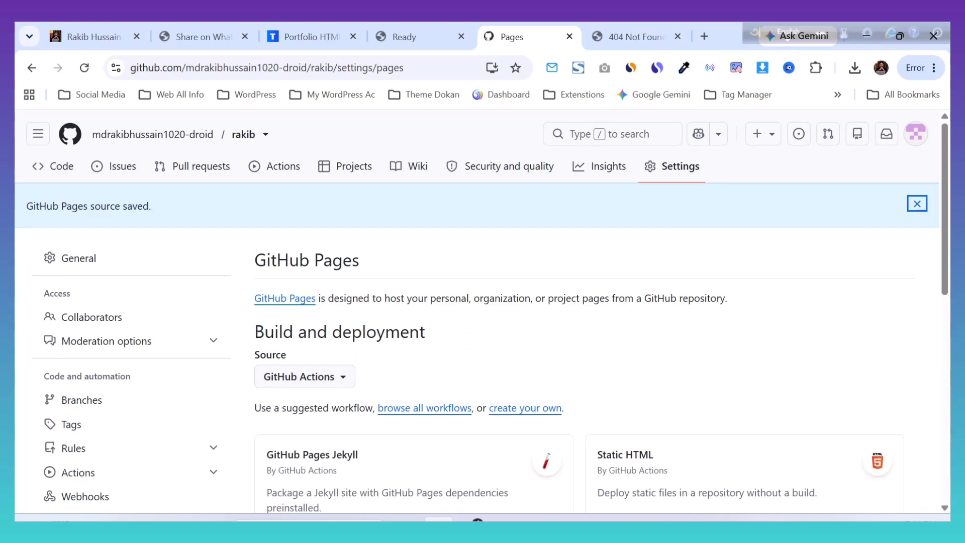
Step: Copy the domain rakib-dev.pro.bd from the My Domains list in the ready.bd console
{"action": "scroll", "coordinate": [482, 312], "scroll_direction": "down", "scroll_amount": 2}
{"action": "scroll", "coordinate": [481, 311], "scroll_direction": "down", "scroll_amount": 4}
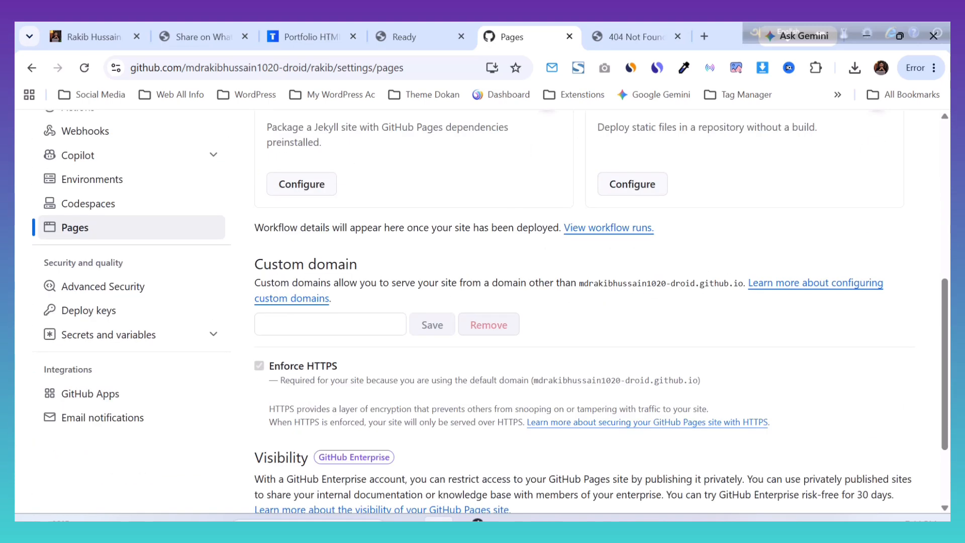
{"action": "left_click", "coordinate": [330, 324]}
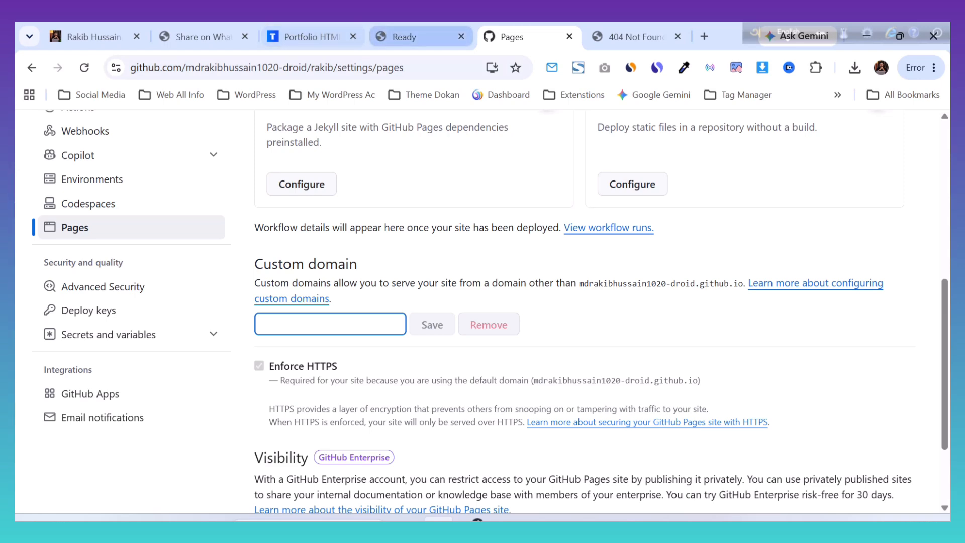
{"action": "left_click", "coordinate": [402, 37]}
{"action": "scroll", "coordinate": [482, 312], "scroll_direction": "down", "scroll_amount": 1}
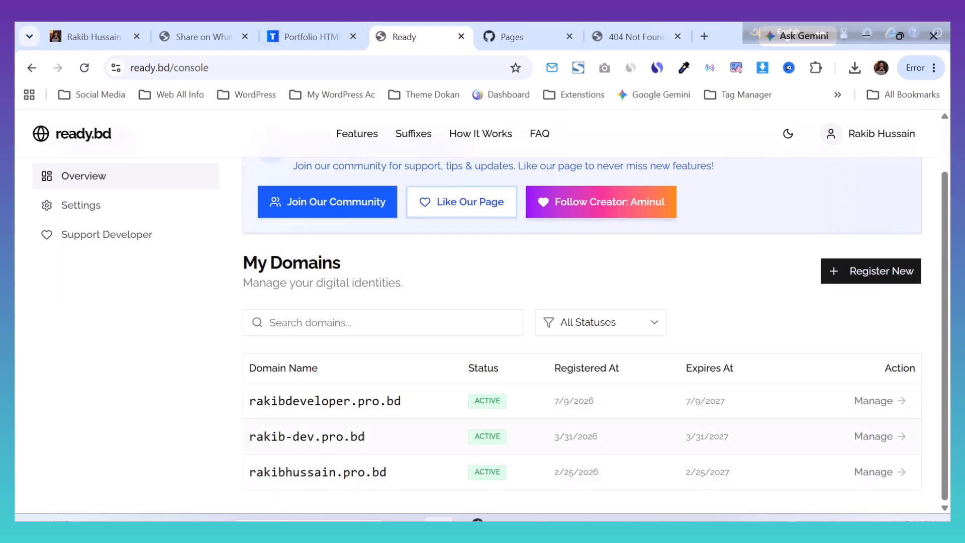
{"action": "left_click_drag", "start_coordinate": [366, 436], "coordinate": [249, 436]}
{"action": "key", "text": "ctrl+c"}
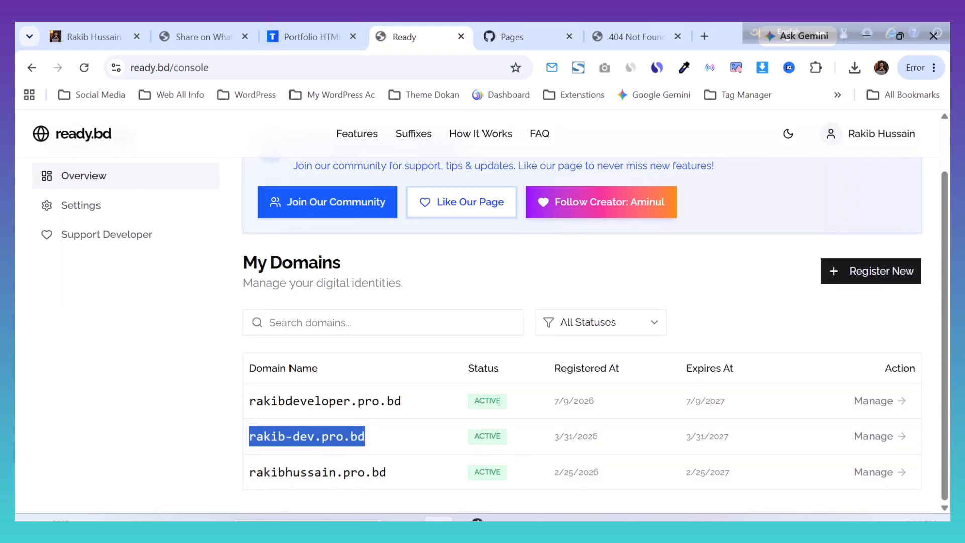
Step: Return to the GitHub Pages settings and save rakib-dev.pro.bd as the custom domain
{"action": "left_click", "coordinate": [312, 37]}
{"action": "left_click", "coordinate": [404, 36]}
{"action": "left_click", "coordinate": [512, 37]}
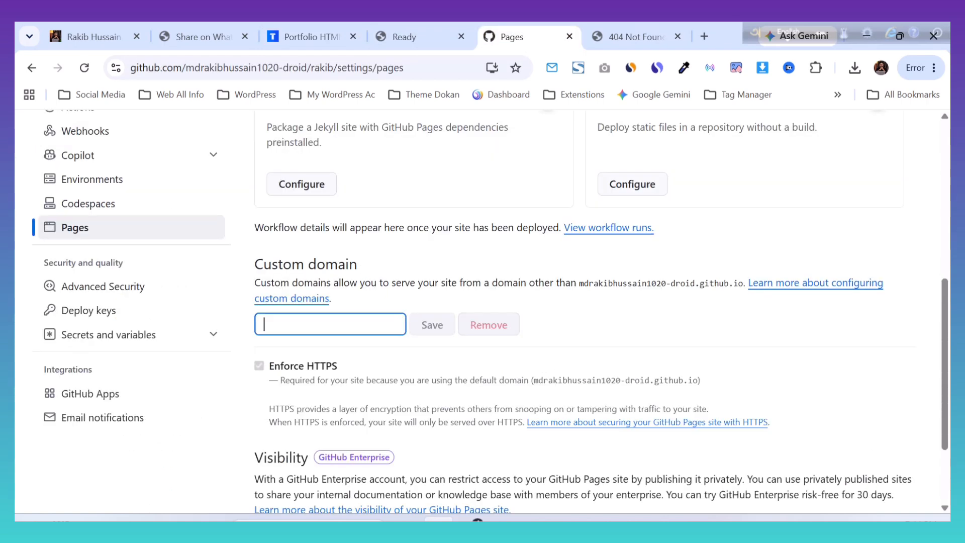
{"action": "key", "text": "ctrl+v"}
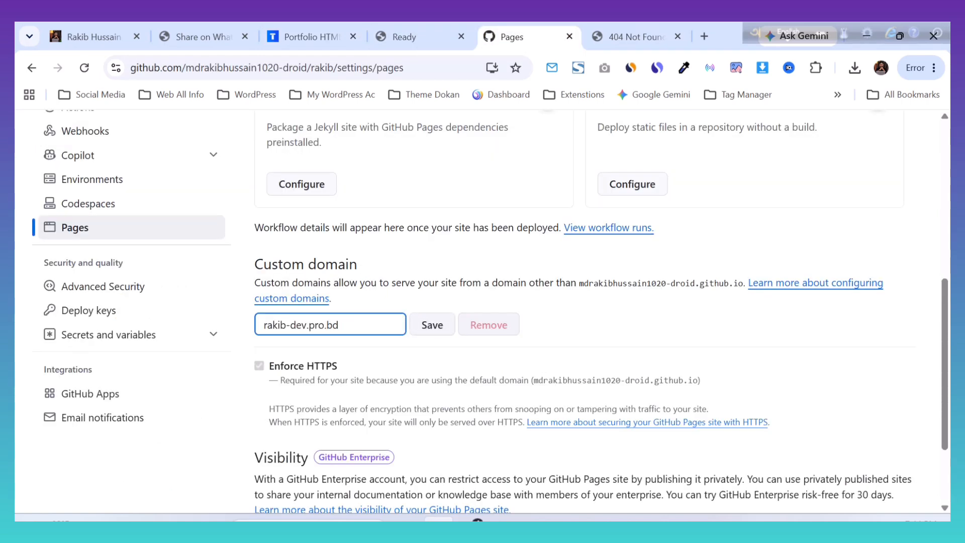
{"action": "key", "text": "Return"}
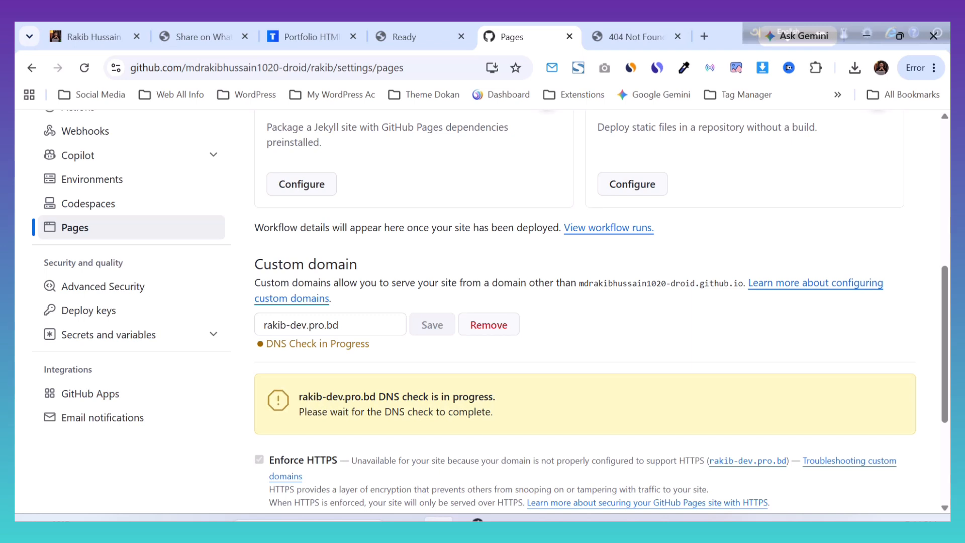
Step: Examine the default github.io address and the DNS check status of the custom domain in the Pages settings
{"action": "left_click_drag", "start_coordinate": [579, 283], "coordinate": [743, 283]}
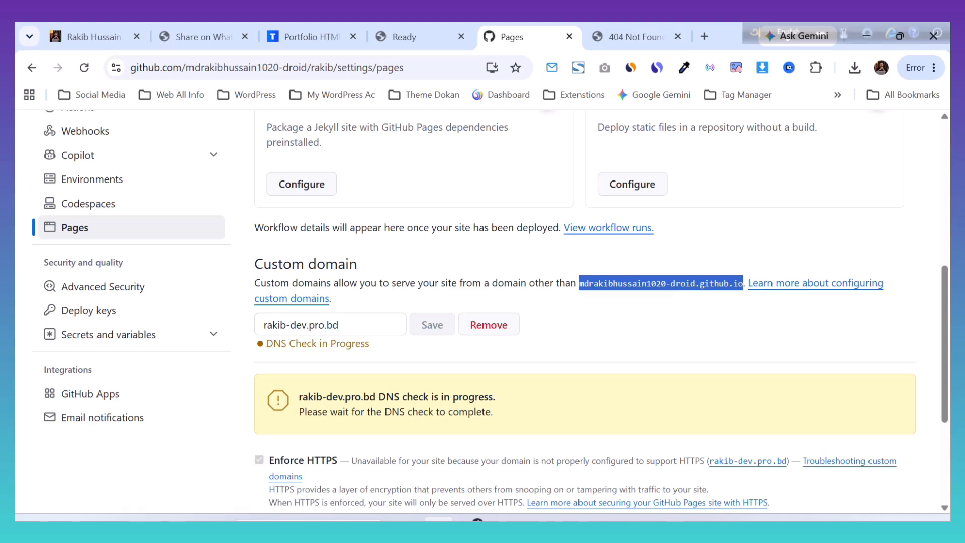
{"action": "scroll", "coordinate": [585, 311], "scroll_direction": "up", "scroll_amount": 1}
{"action": "scroll", "coordinate": [585, 312], "scroll_direction": "up", "scroll_amount": 6}
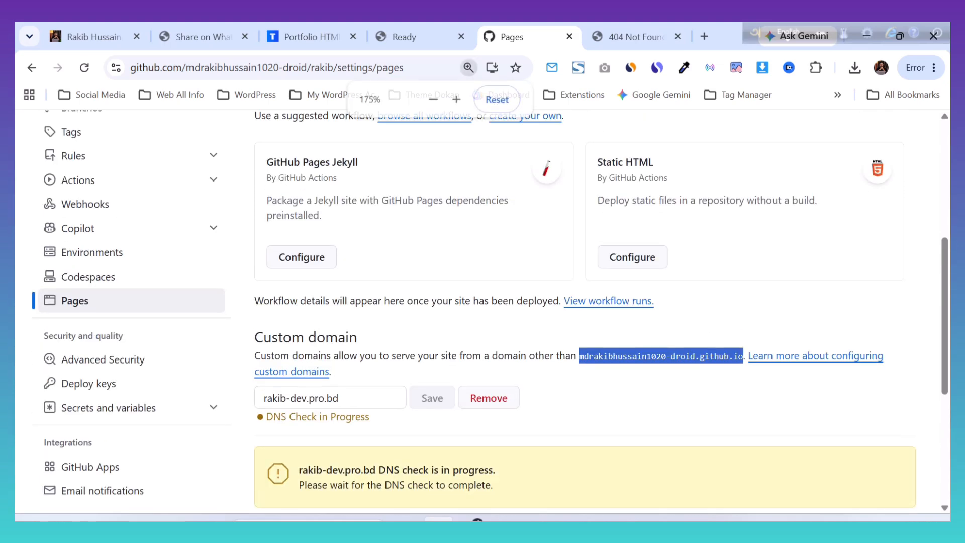
{"action": "scroll", "coordinate": [584, 311], "scroll_direction": "down", "scroll_amount": 5}
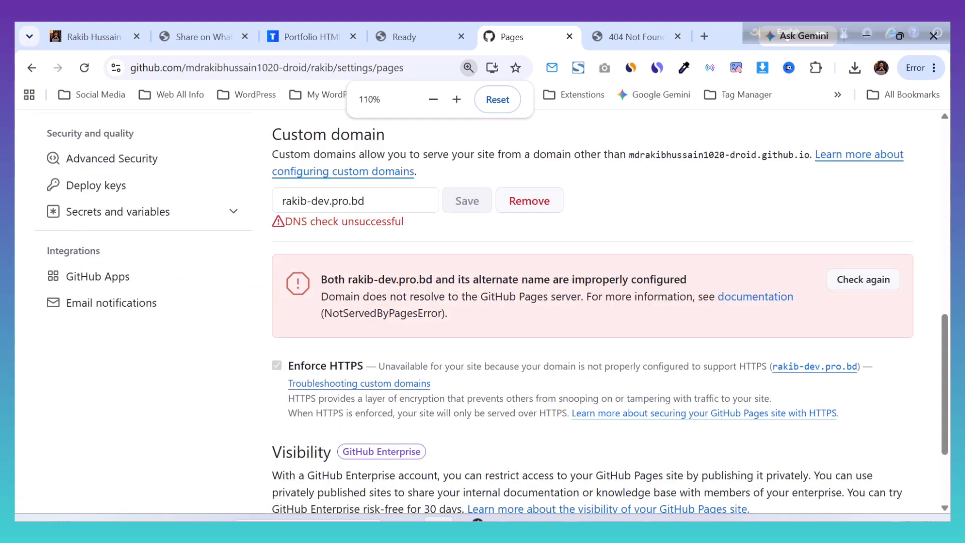
{"action": "scroll", "coordinate": [585, 312], "scroll_direction": "up", "scroll_amount": 4}
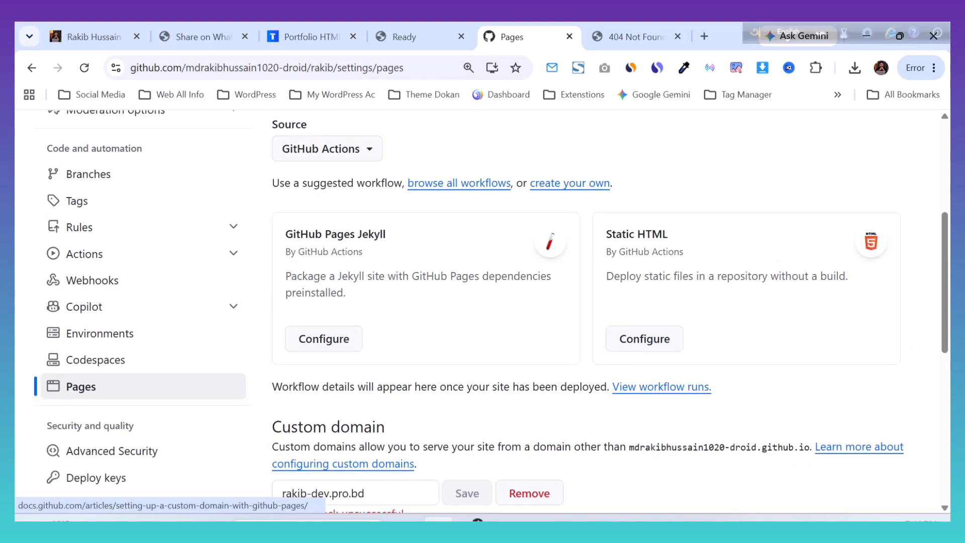
{"action": "scroll", "coordinate": [585, 311], "scroll_direction": "down", "scroll_amount": 1}
{"action": "left_click", "coordinate": [387, 420]}
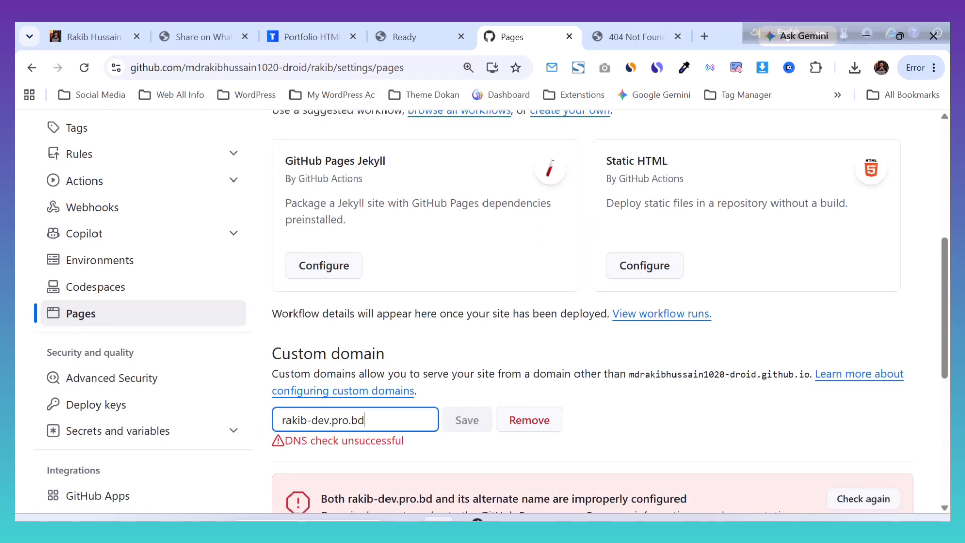
{"action": "scroll", "coordinate": [482, 312], "scroll_direction": "down", "scroll_amount": 2}
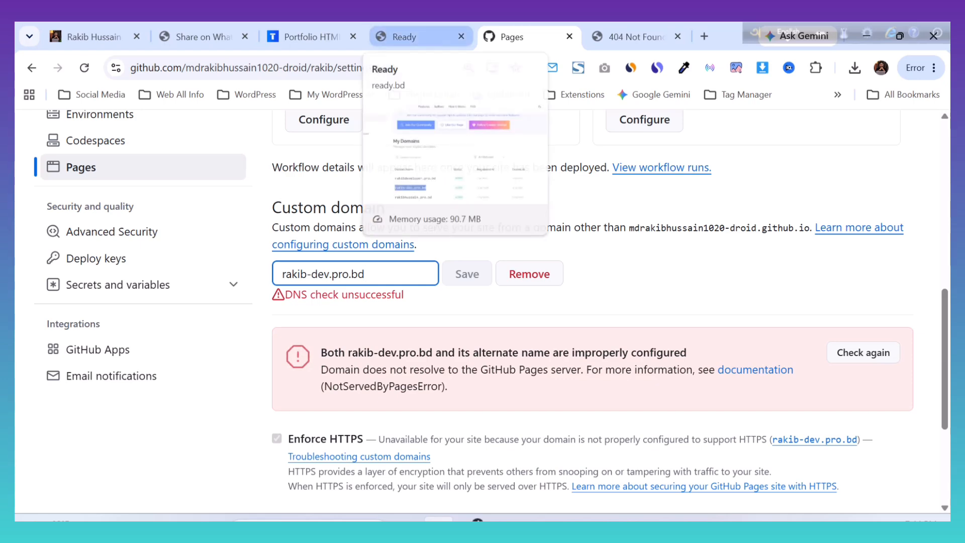
{"action": "scroll", "coordinate": [482, 312], "scroll_direction": "up", "scroll_amount": 1}
Step: Switch to the ready.bd console and review the DNS records of rakib-dev.pro.bd
{"action": "left_click", "coordinate": [417, 36]}
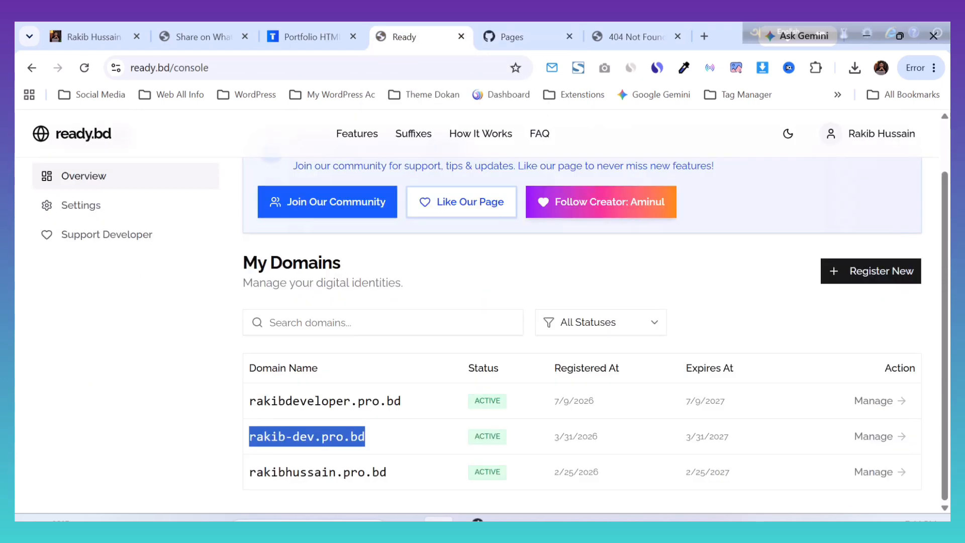
{"action": "left_click", "coordinate": [877, 435]}
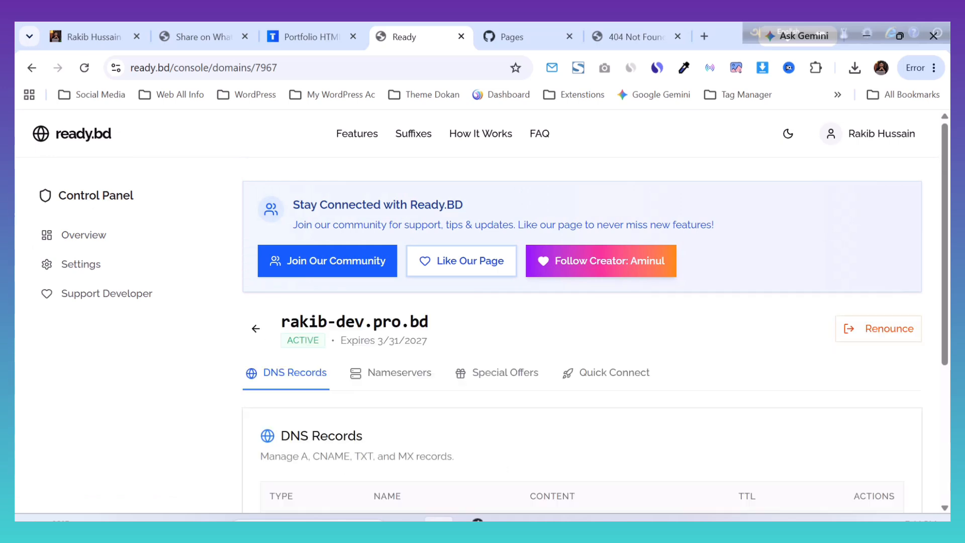
{"action": "scroll", "coordinate": [582, 294], "scroll_direction": "down", "scroll_amount": 4}
{"action": "scroll", "coordinate": [582, 301], "scroll_direction": "up", "scroll_amount": 3}
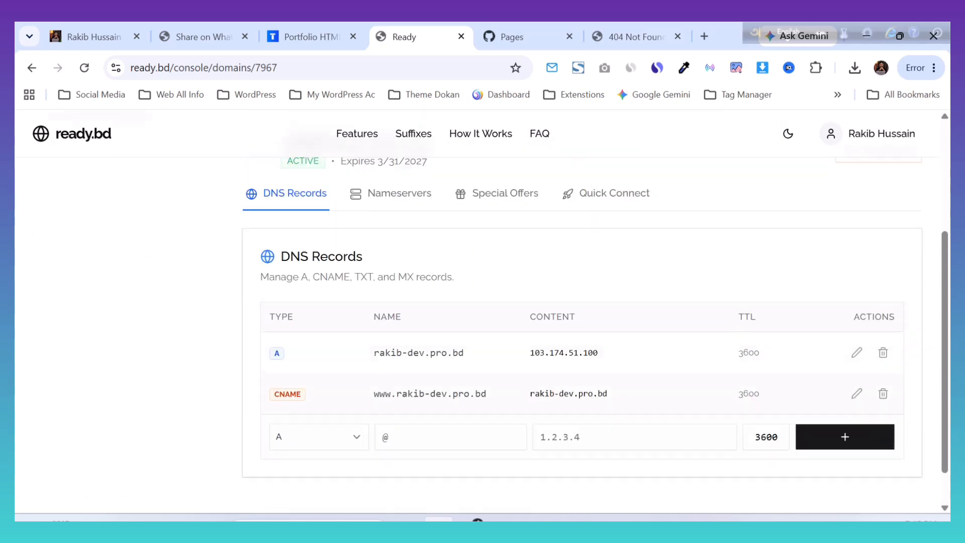
Step: Go back to the domain list and review the DNS records of rakibdeveloper.pro.bd
{"action": "left_click", "coordinate": [255, 182]}
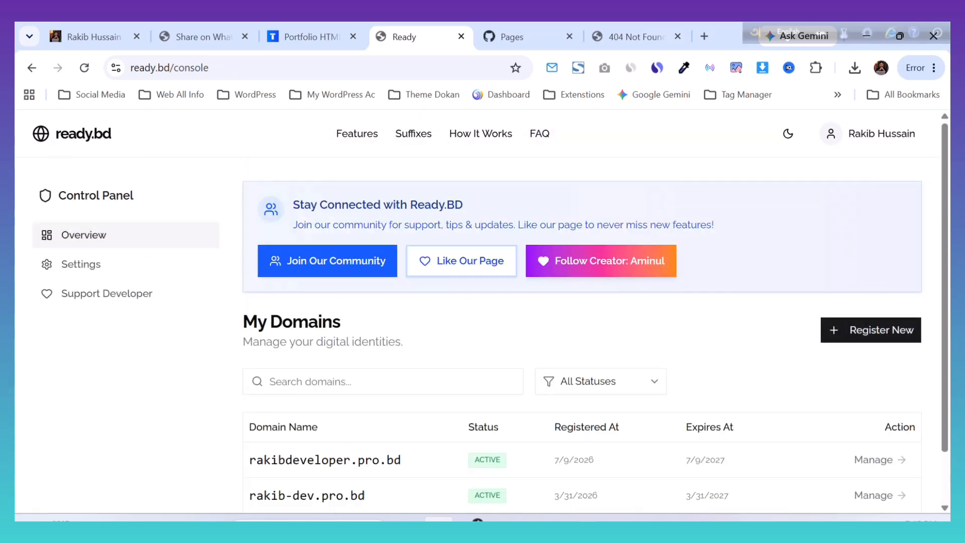
{"action": "scroll", "coordinate": [582, 392], "scroll_direction": "down", "scroll_amount": 2}
{"action": "left_click", "coordinate": [874, 401]}
{"action": "scroll", "coordinate": [497, 292], "scroll_direction": "down", "scroll_amount": 2}
{"action": "scroll", "coordinate": [582, 311], "scroll_direction": "down", "scroll_amount": 4}
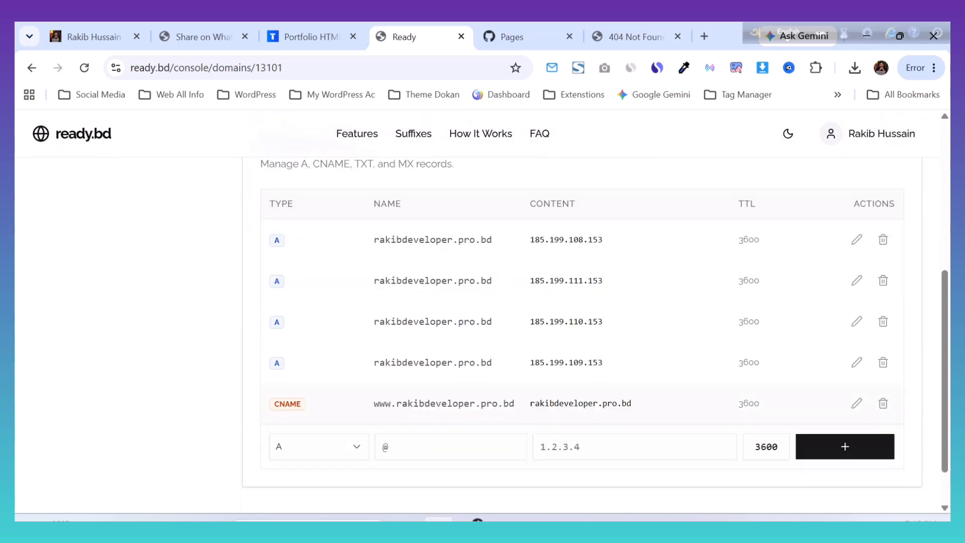
{"action": "scroll", "coordinate": [582, 312], "scroll_direction": "up", "scroll_amount": 5}
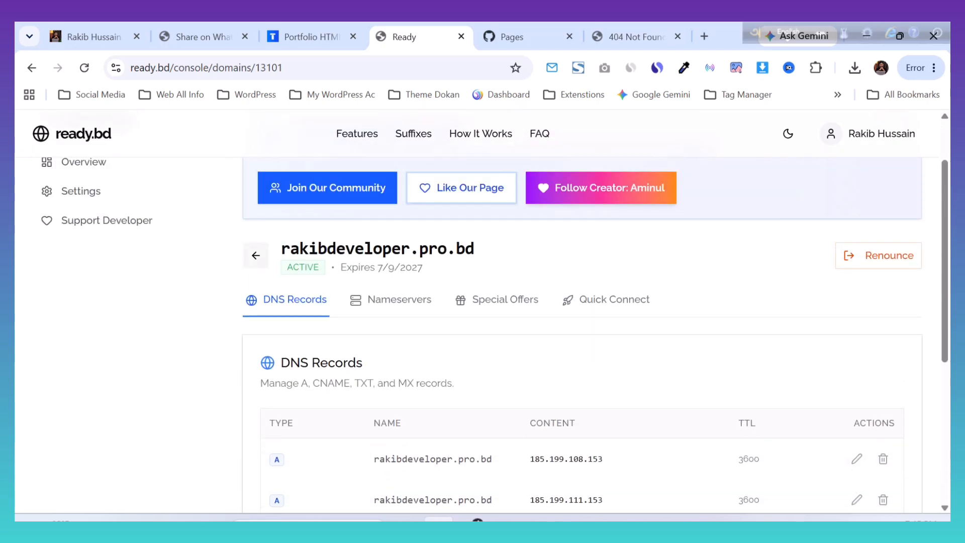
Step: Reopen rakibdeveloper.pro.bd from the domain list and view its Quick Connect hosting options
{"action": "left_click", "coordinate": [256, 254]}
{"action": "scroll", "coordinate": [327, 258], "scroll_direction": "down", "scroll_amount": 1}
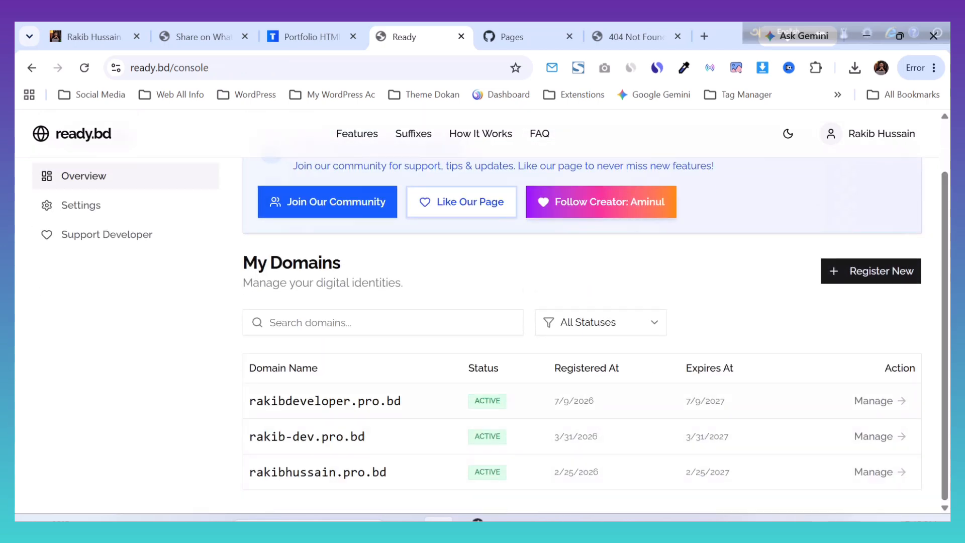
{"action": "left_click", "coordinate": [876, 400]}
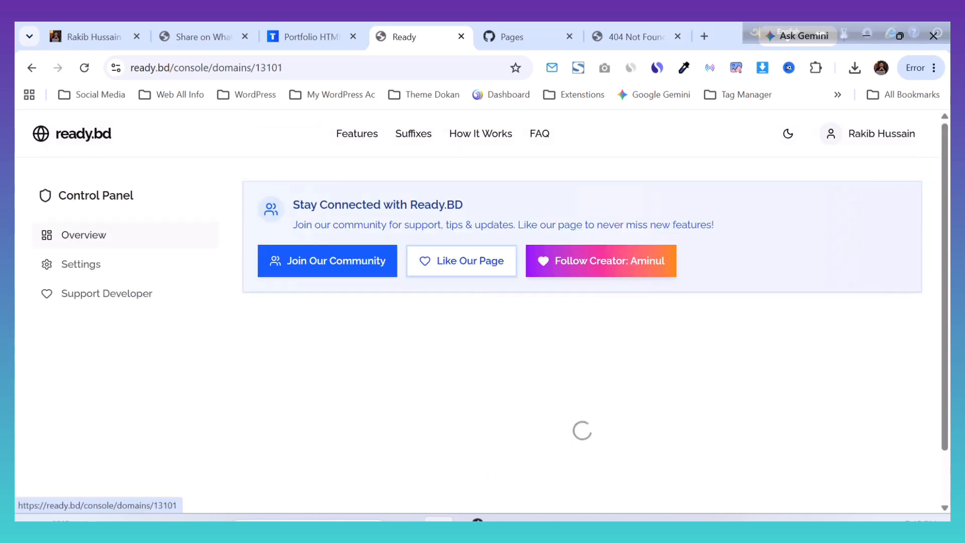
{"action": "scroll", "coordinate": [582, 326], "scroll_direction": "down", "scroll_amount": 3}
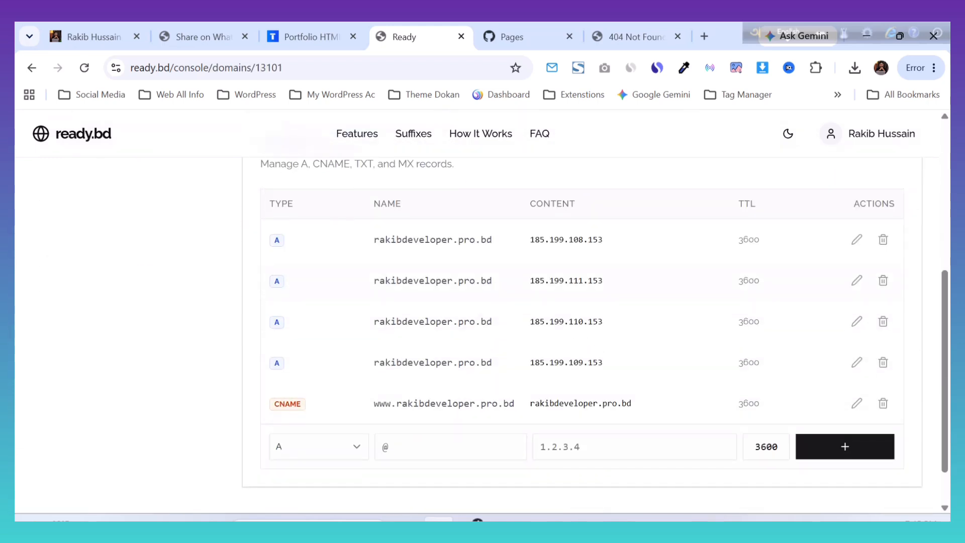
{"action": "scroll", "coordinate": [582, 327], "scroll_direction": "up", "scroll_amount": 3}
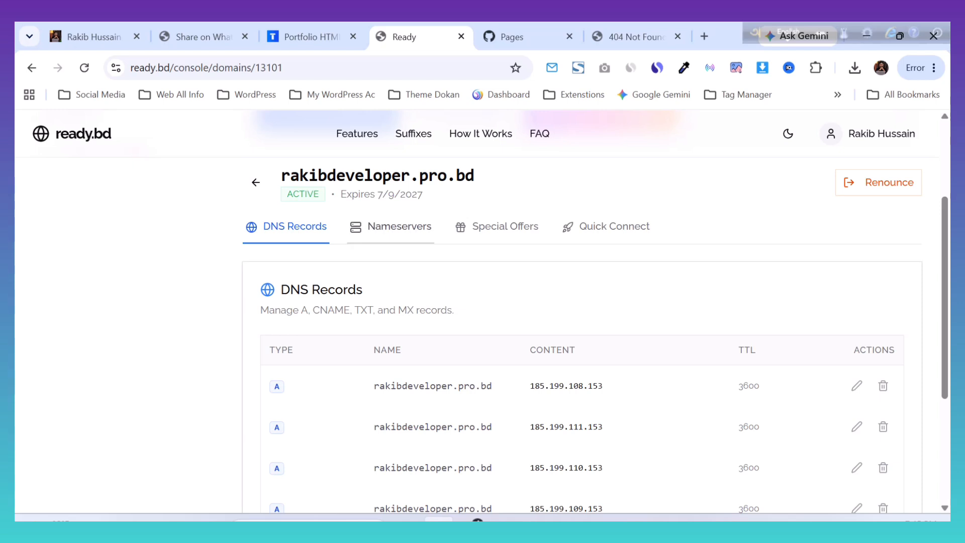
{"action": "left_click", "coordinate": [606, 226]}
{"action": "scroll", "coordinate": [583, 327], "scroll_direction": "down", "scroll_amount": 2}
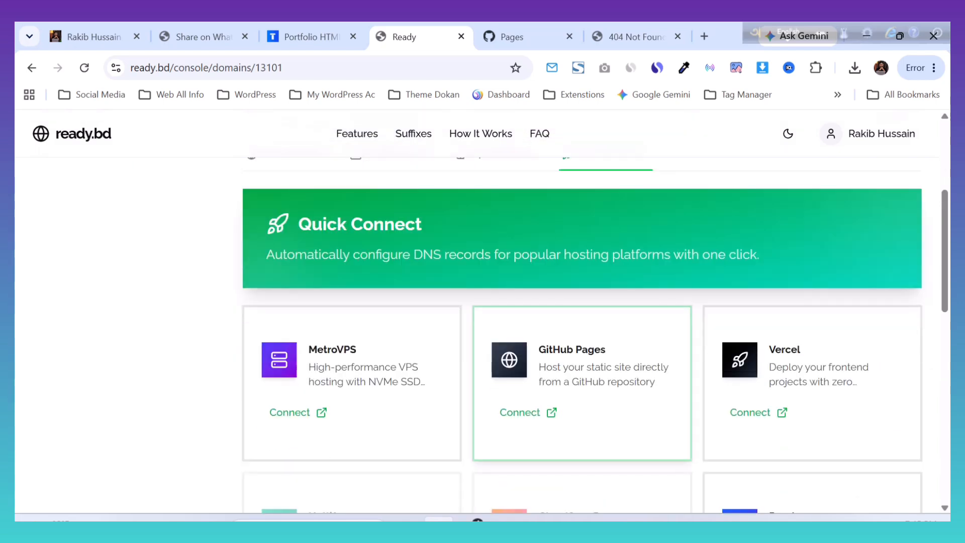
Step: Copy the domain name rakibdeveloper.pro.bd from its management page
{"action": "scroll", "coordinate": [583, 327], "scroll_direction": "up", "scroll_amount": 4}
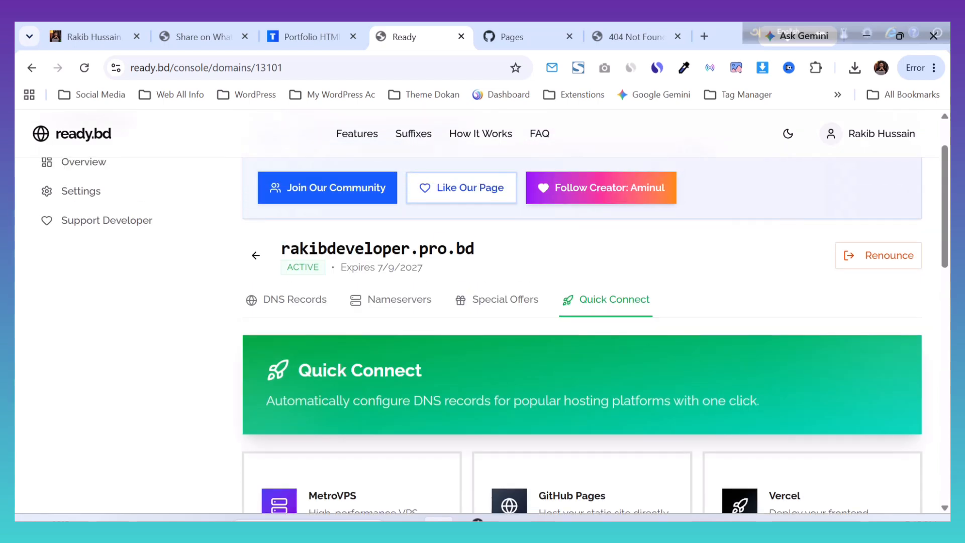
{"action": "left_click_drag", "start_coordinate": [475, 248], "coordinate": [281, 248]}
{"action": "key", "text": "ctrl+c"}
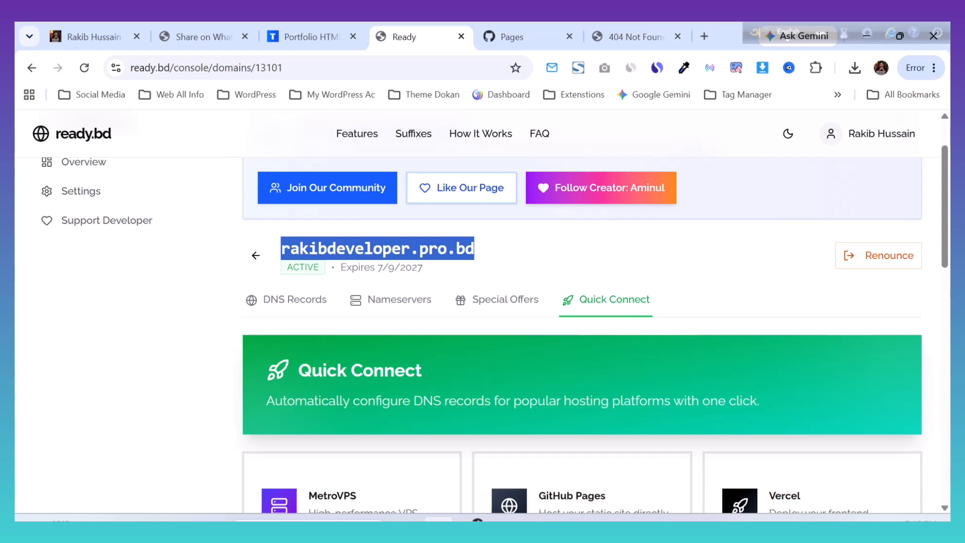
Step: Switch to the GitHub Pages settings and save rakibdeveloper.pro.bd as the repository's custom domain
{"action": "left_click", "coordinate": [512, 37]}
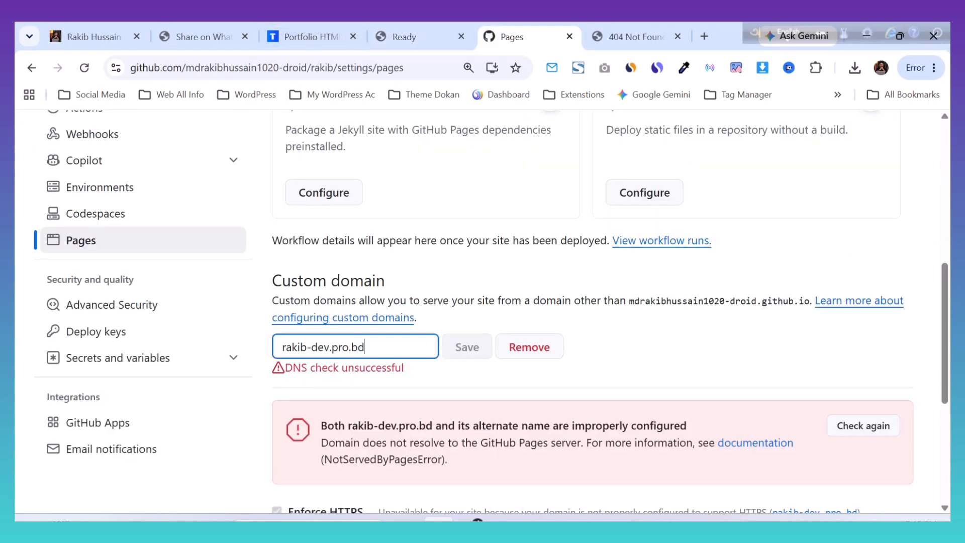
{"action": "key", "text": "ctrl+a"}
{"action": "key", "text": "ctrl+v"}
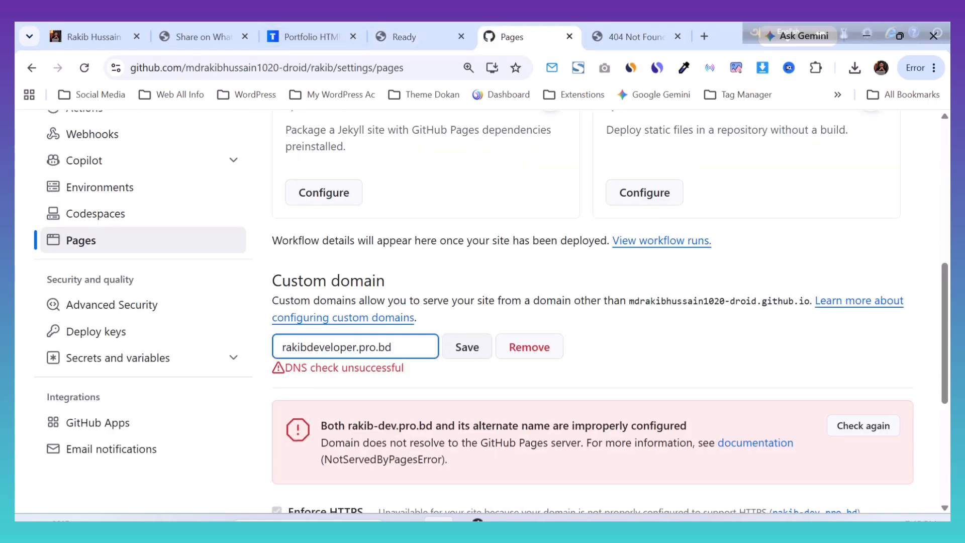
{"action": "key", "text": "Return"}
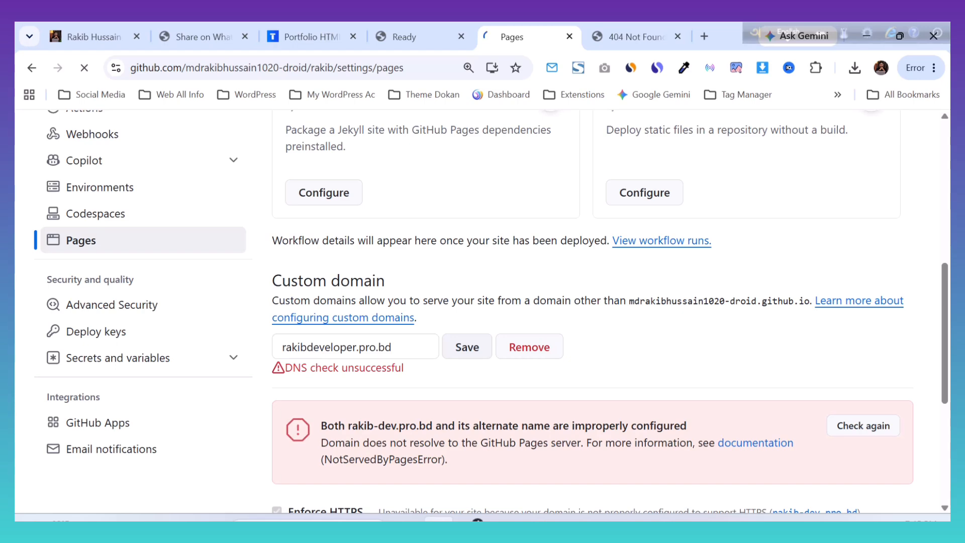
{"action": "scroll", "coordinate": [482, 302], "scroll_direction": "down", "scroll_amount": 9}
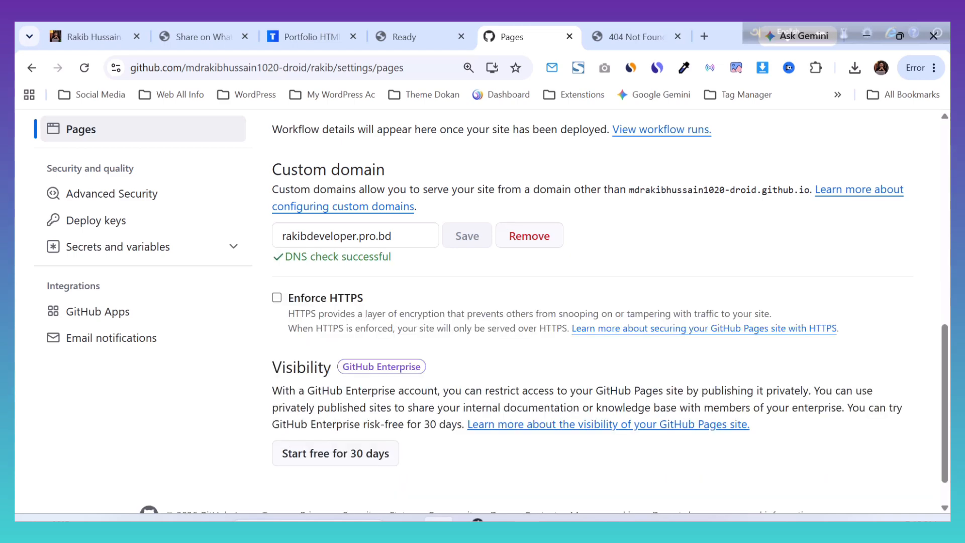
{"action": "scroll", "coordinate": [490, 312], "scroll_direction": "up", "scroll_amount": 3}
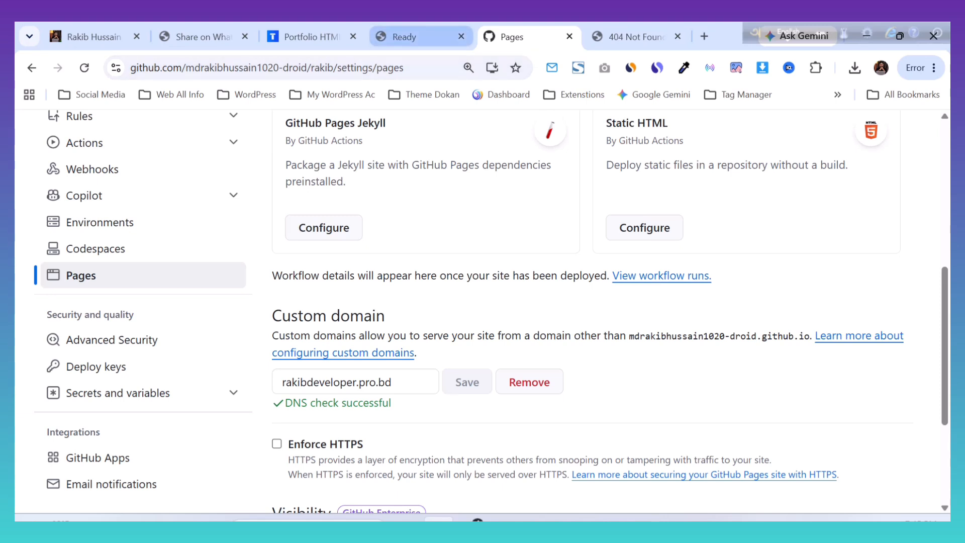
Step: Copy the default github.io hostname given in the Custom domain description
{"action": "mouse_move", "coordinate": [402, 37]}
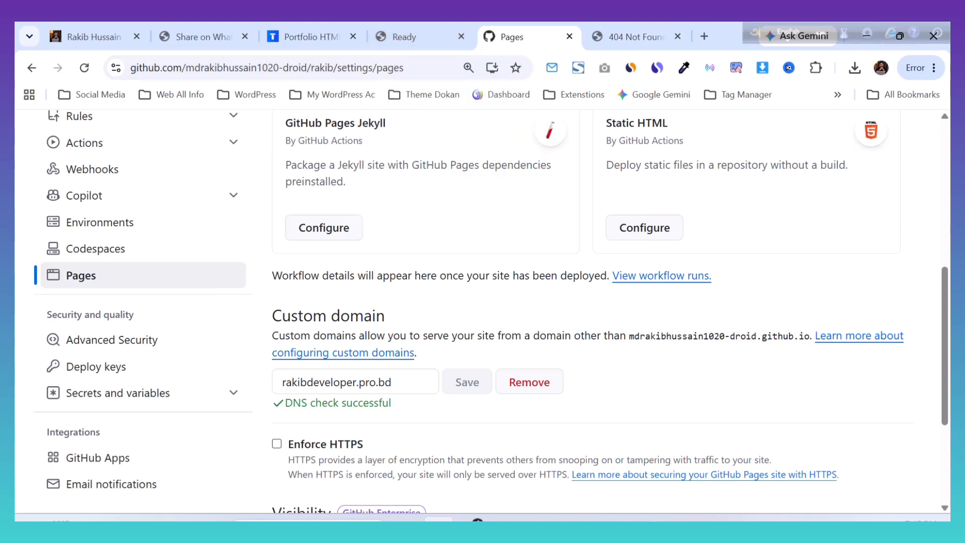
{"action": "left_click_drag", "start_coordinate": [628, 336], "coordinate": [810, 336]}
{"action": "key", "text": "ctrl+c"}
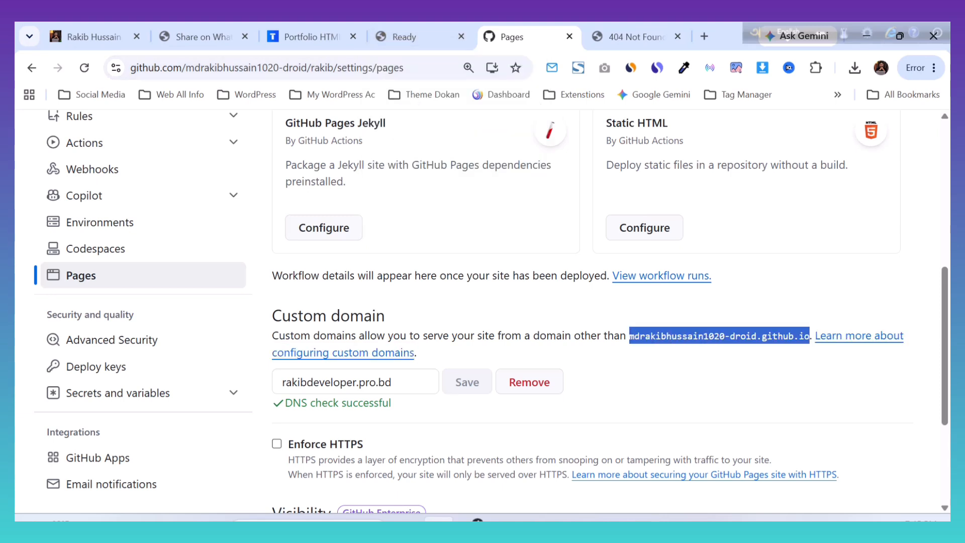
Step: In the ready.bd console, create GitHub Pages DNS records for rakibdeveloper.pro.bd through Quick Connect, using the copied github.io hostname as host
{"action": "left_click", "coordinate": [422, 37]}
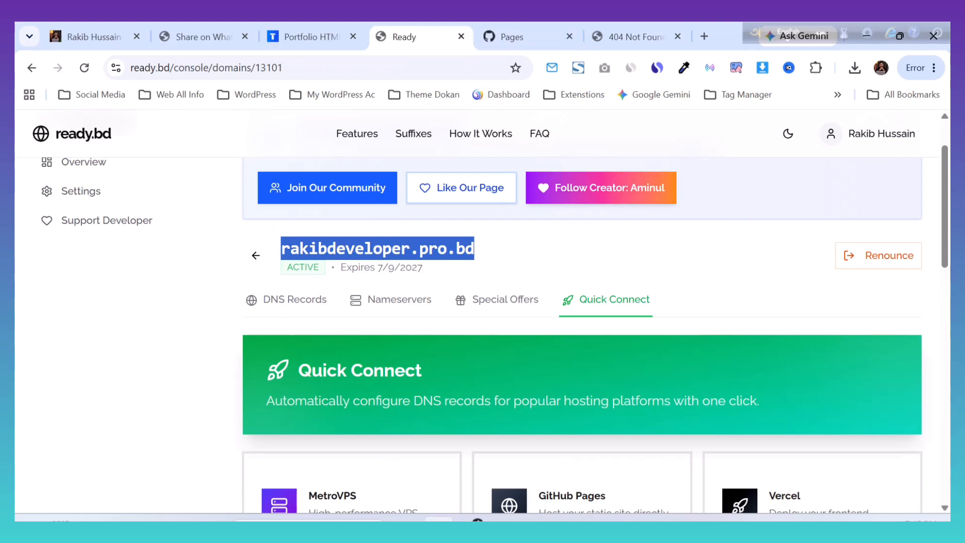
{"action": "scroll", "coordinate": [520, 340], "scroll_direction": "down", "scroll_amount": 4}
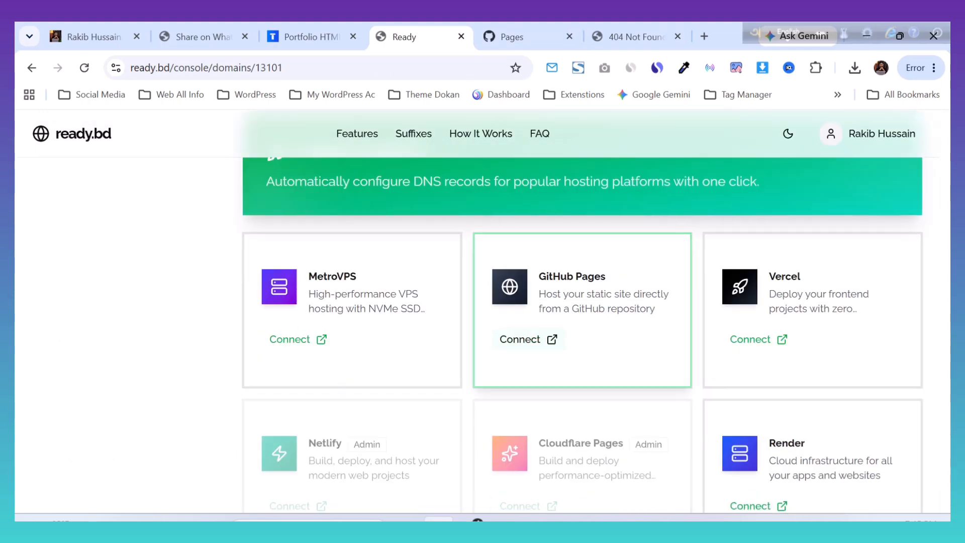
{"action": "left_click", "coordinate": [519, 339]}
{"action": "left_click", "coordinate": [482, 356]}
{"action": "key", "text": "ctrl+v"}
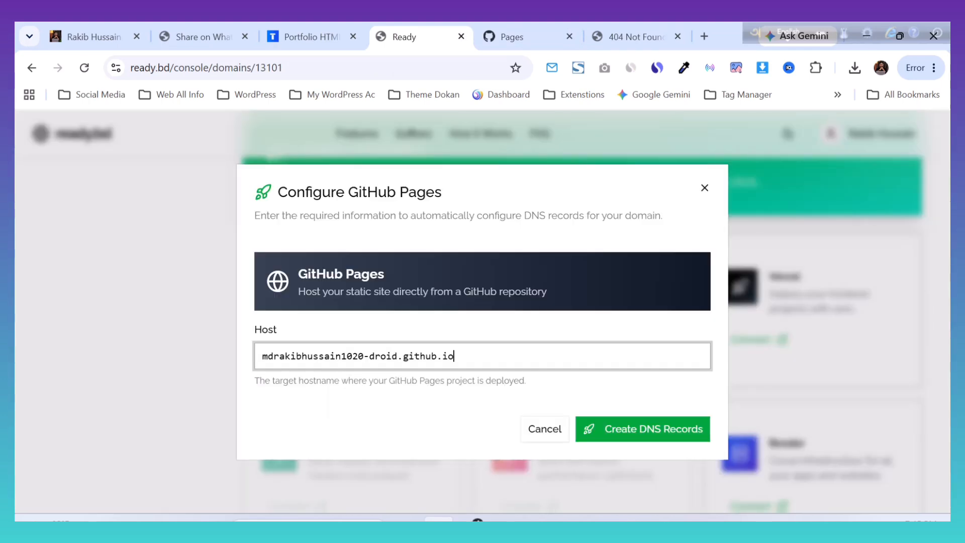
{"action": "left_click", "coordinate": [642, 429]}
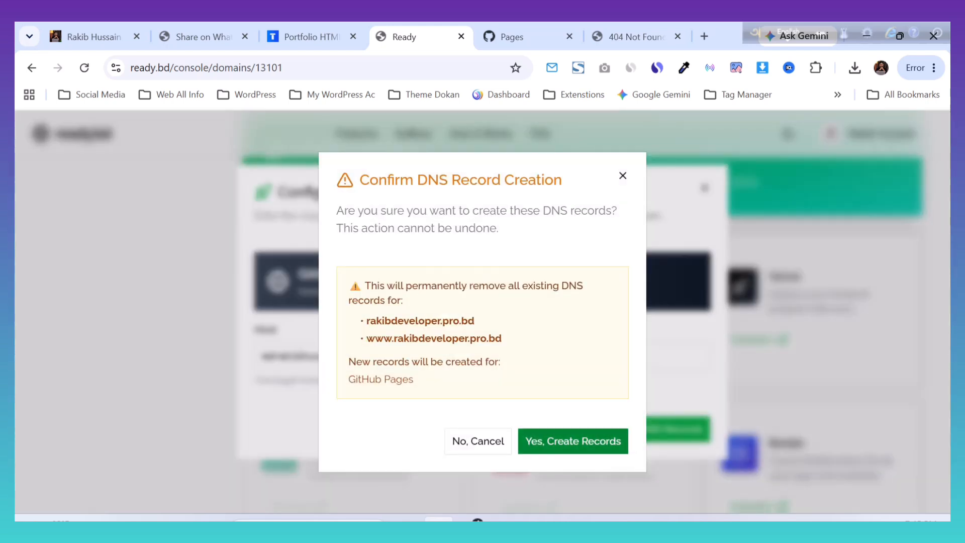
{"action": "left_click", "coordinate": [576, 441]}
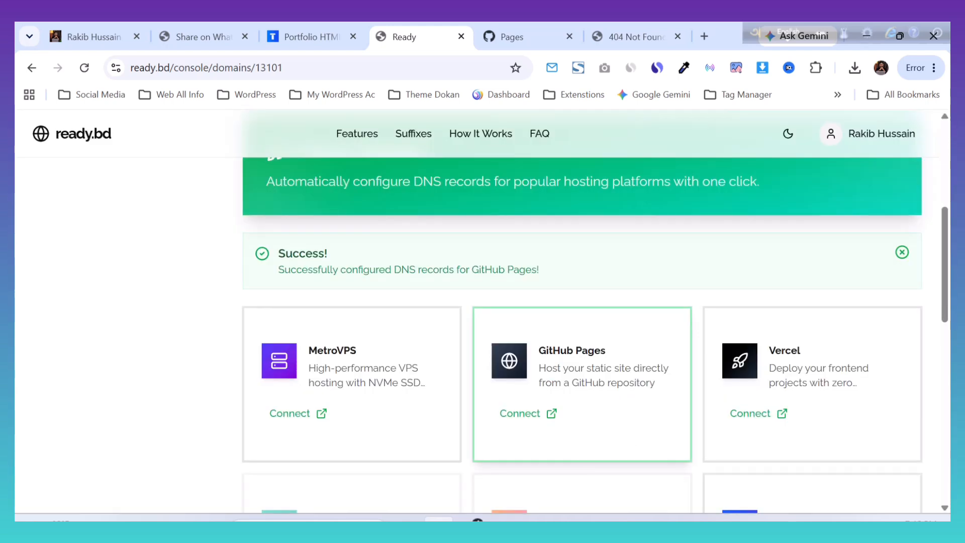
{"action": "scroll", "coordinate": [578, 352], "scroll_direction": "down", "scroll_amount": 4}
{"action": "scroll", "coordinate": [563, 299], "scroll_direction": "up", "scroll_amount": 1}
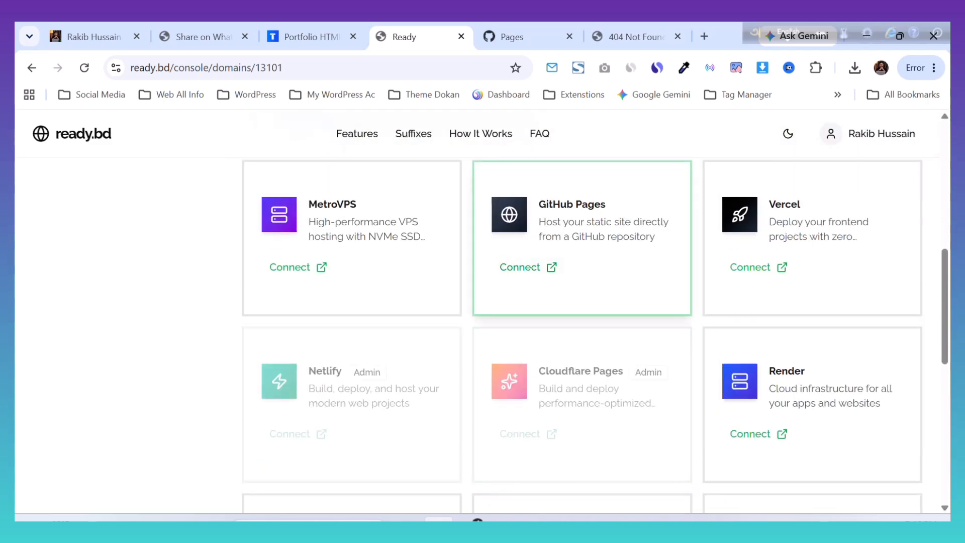
{"action": "scroll", "coordinate": [557, 286], "scroll_direction": "up", "scroll_amount": 4}
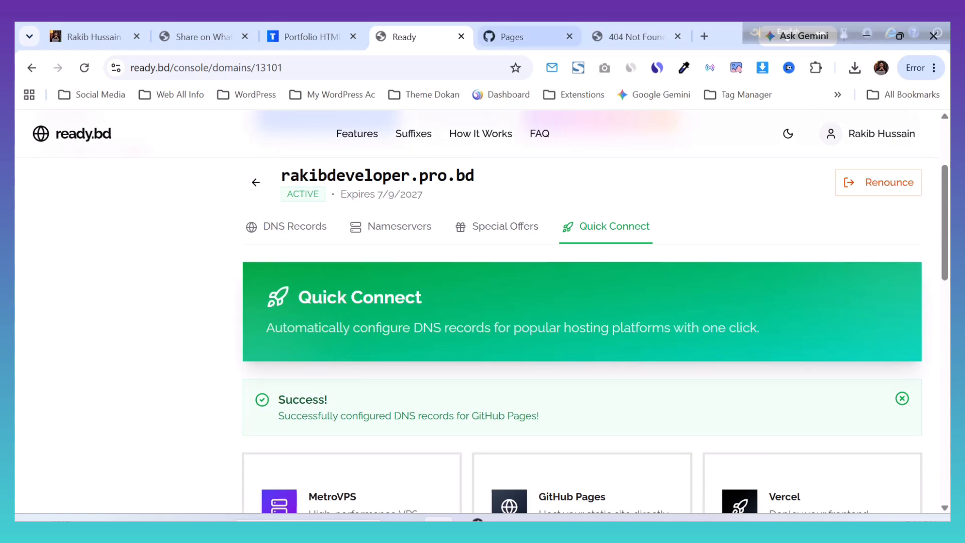
Step: Reload the rakib-dev.pro.bd site to check it, and glance at the portfolio product page
{"action": "left_click", "coordinate": [635, 37]}
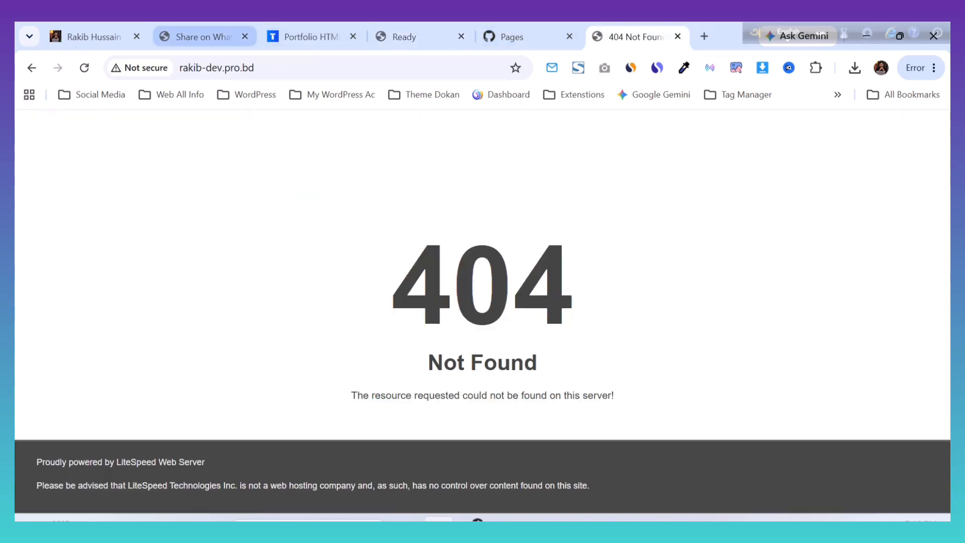
{"action": "left_click", "coordinate": [84, 68]}
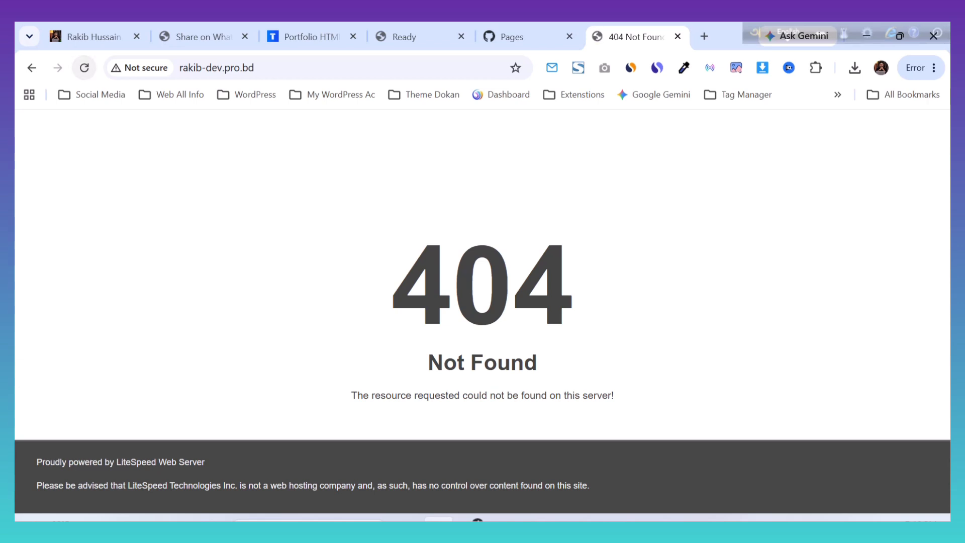
{"action": "left_click", "coordinate": [402, 36]}
{"action": "left_click", "coordinate": [311, 37]}
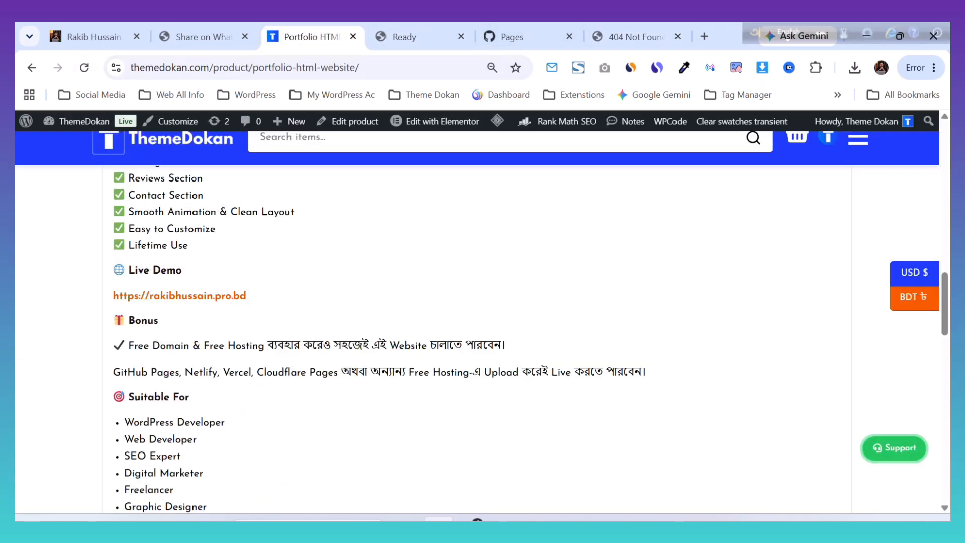
Step: Reload the GitHub Pages settings and review the deployment source and the custom domain's DNS check
{"action": "left_click", "coordinate": [528, 37]}
{"action": "scroll", "coordinate": [482, 311], "scroll_direction": "up", "scroll_amount": 10}
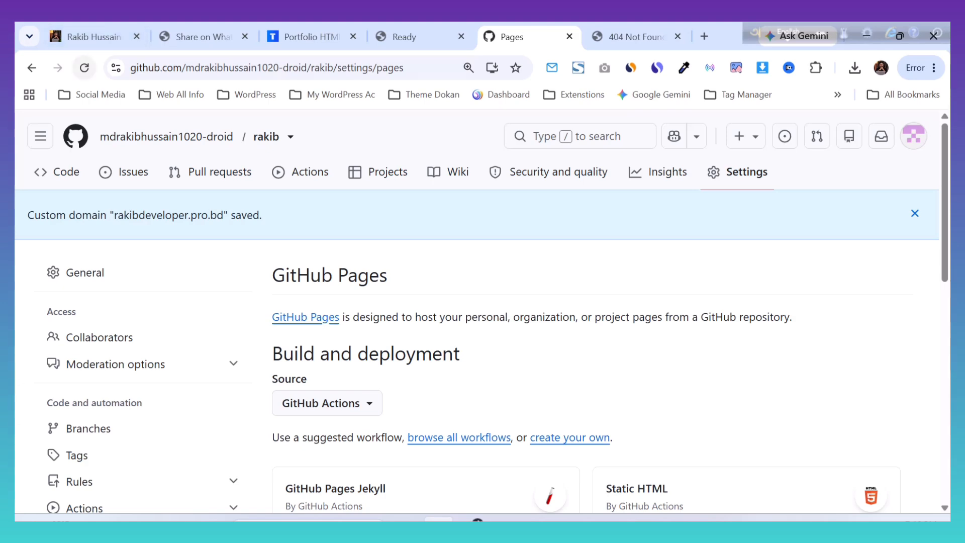
{"action": "left_click", "coordinate": [84, 68]}
{"action": "scroll", "coordinate": [482, 312], "scroll_direction": "down", "scroll_amount": 10}
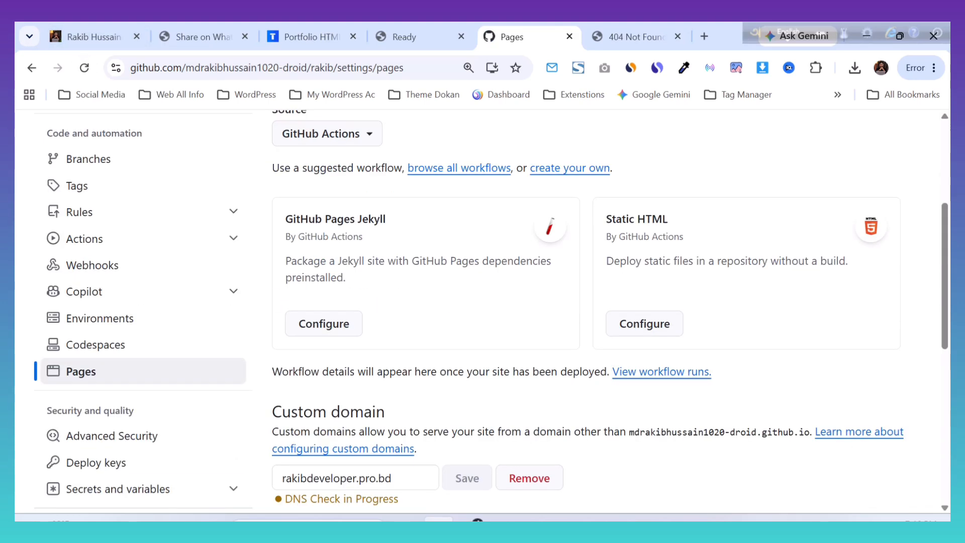
{"action": "scroll", "coordinate": [482, 312], "scroll_direction": "up", "scroll_amount": 3}
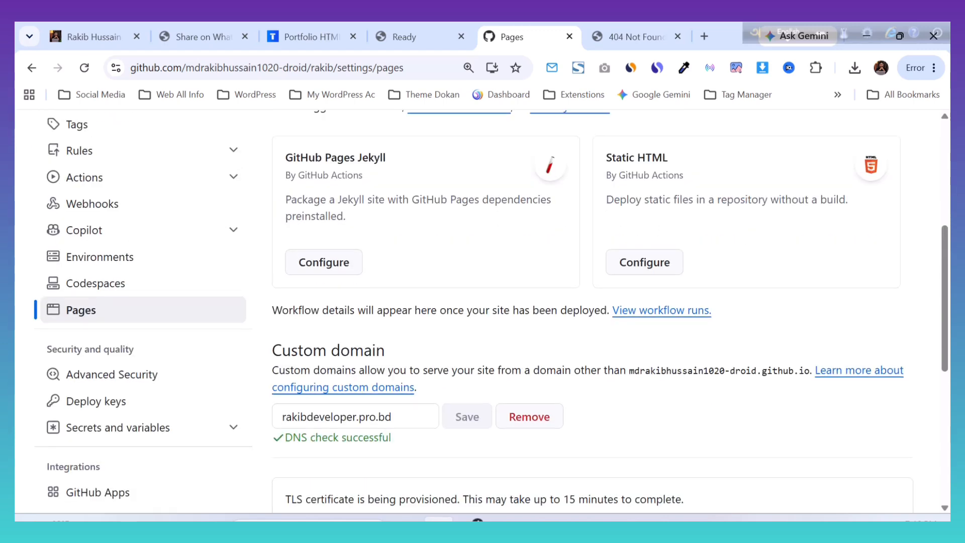
{"action": "scroll", "coordinate": [482, 311], "scroll_direction": "up", "scroll_amount": 6}
{"action": "scroll", "coordinate": [483, 312], "scroll_direction": "down", "scroll_amount": 9}
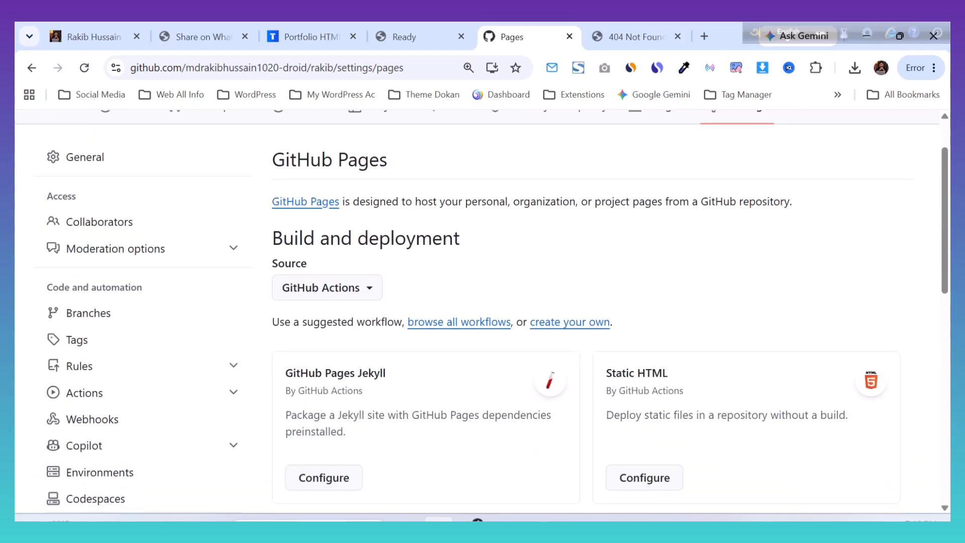
Step: Configure the Static HTML workflow for GitHub Pages and commit static.yml to the main branch
{"action": "scroll", "coordinate": [482, 311], "scroll_direction": "up", "scroll_amount": 4}
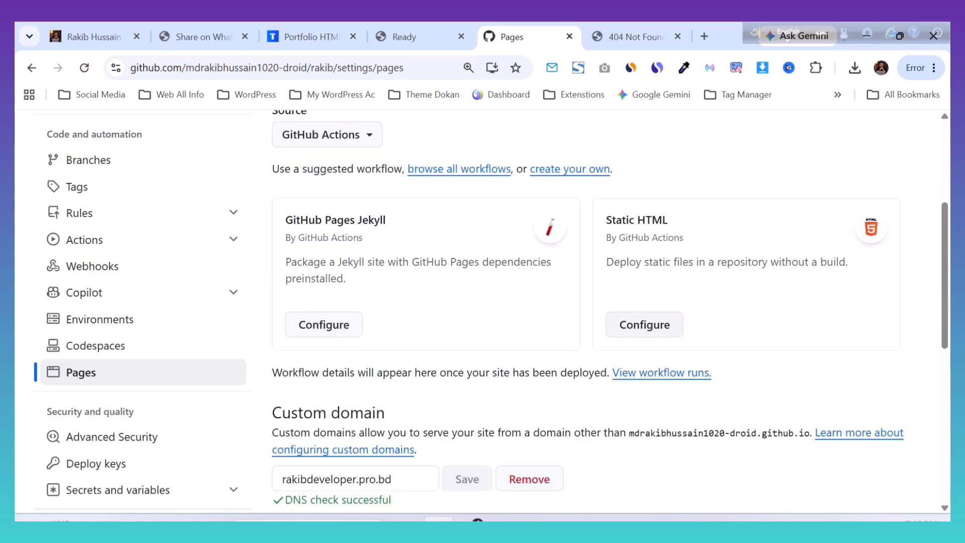
{"action": "left_click", "coordinate": [644, 324]}
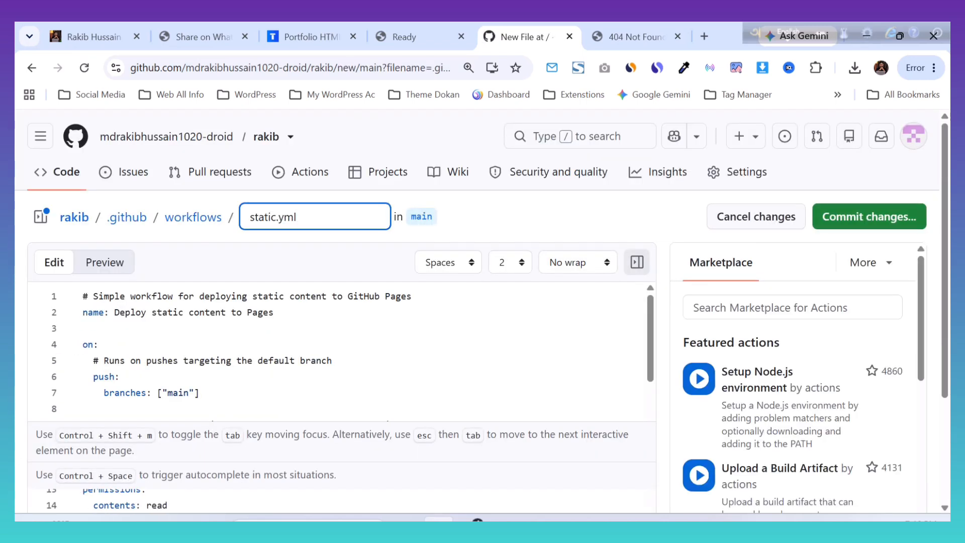
{"action": "left_click", "coordinate": [838, 217]}
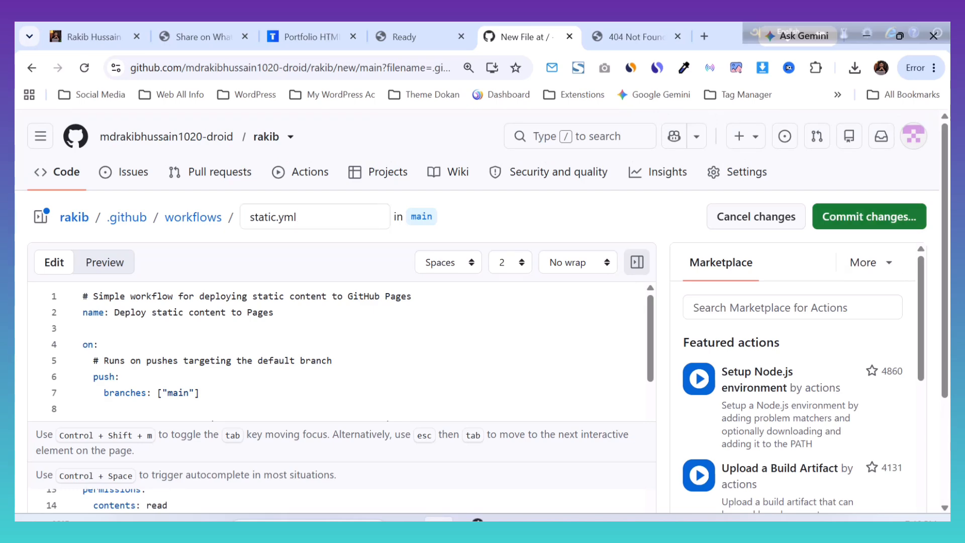
{"action": "key", "text": "Return"}
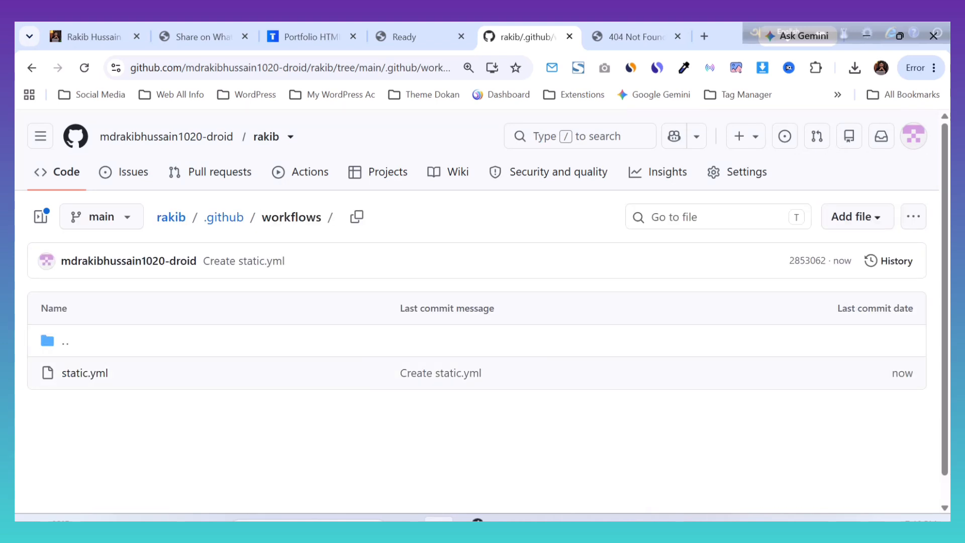
Step: Return to the rakib repository's root and open the Pages section of its settings
{"action": "left_click", "coordinate": [171, 217]}
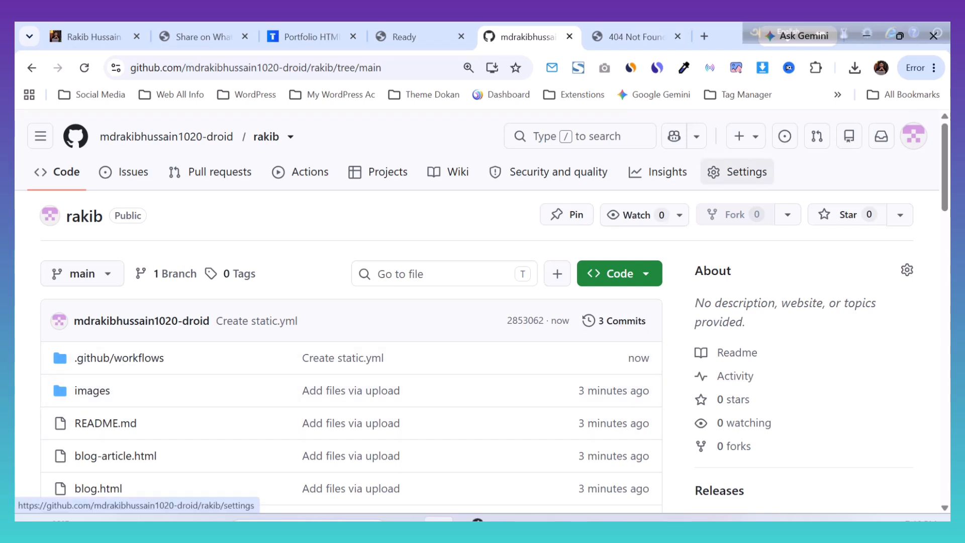
{"action": "left_click", "coordinate": [737, 172]}
{"action": "scroll", "coordinate": [141, 315], "scroll_direction": "down", "scroll_amount": 5}
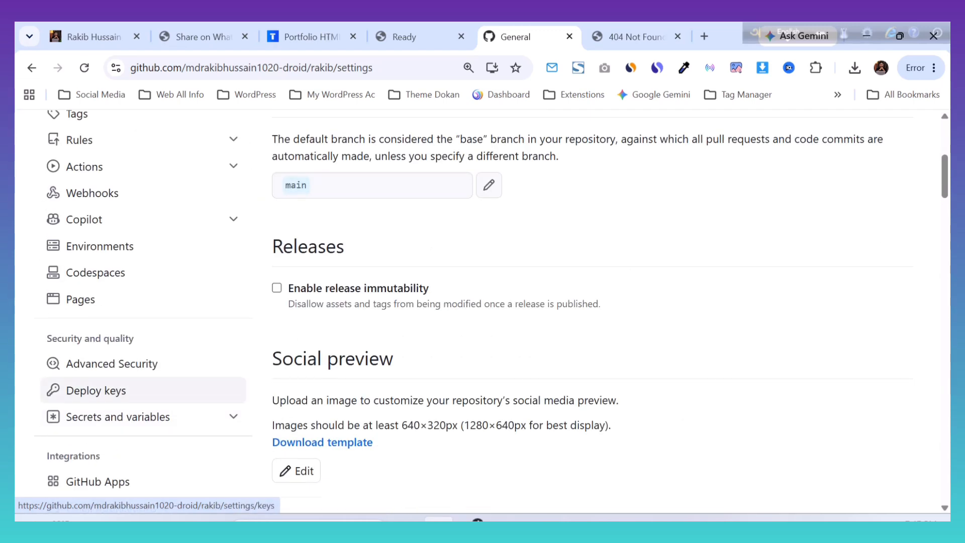
{"action": "left_click", "coordinate": [80, 299]}
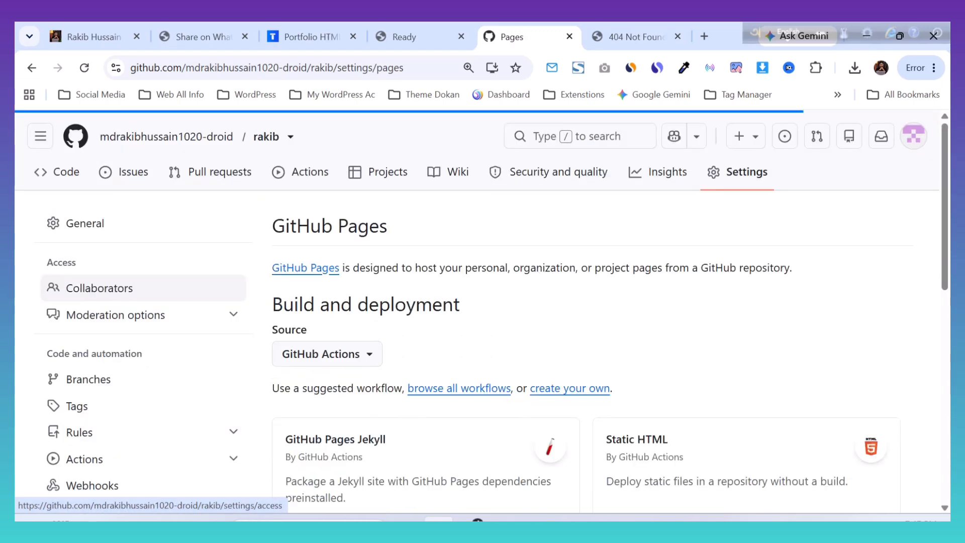
Step: Review the Pages deployment source, custom domain and HTTPS settings, and compare them with the ready.bd Quick Connect page
{"action": "scroll", "coordinate": [81, 299], "scroll_direction": "down", "scroll_amount": 7}
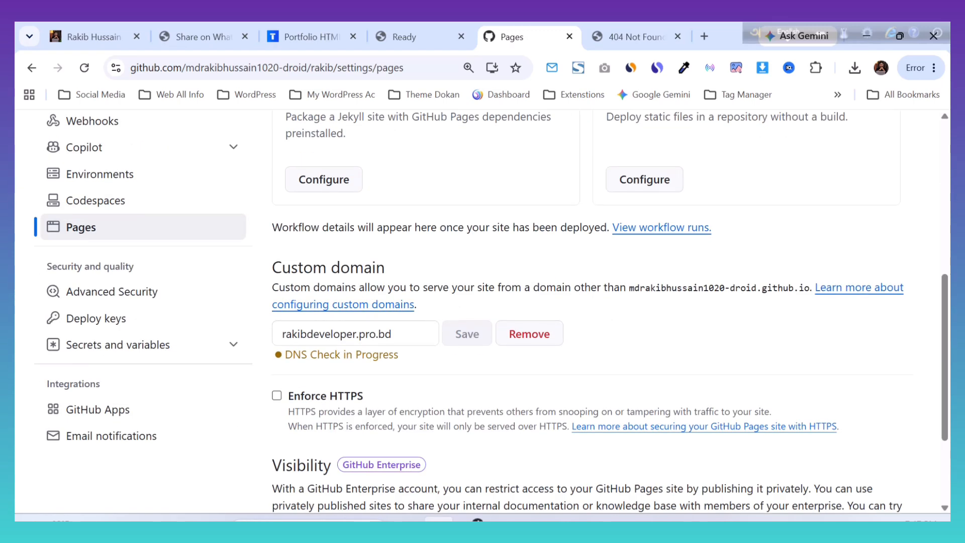
{"action": "scroll", "coordinate": [482, 312], "scroll_direction": "up", "scroll_amount": 6}
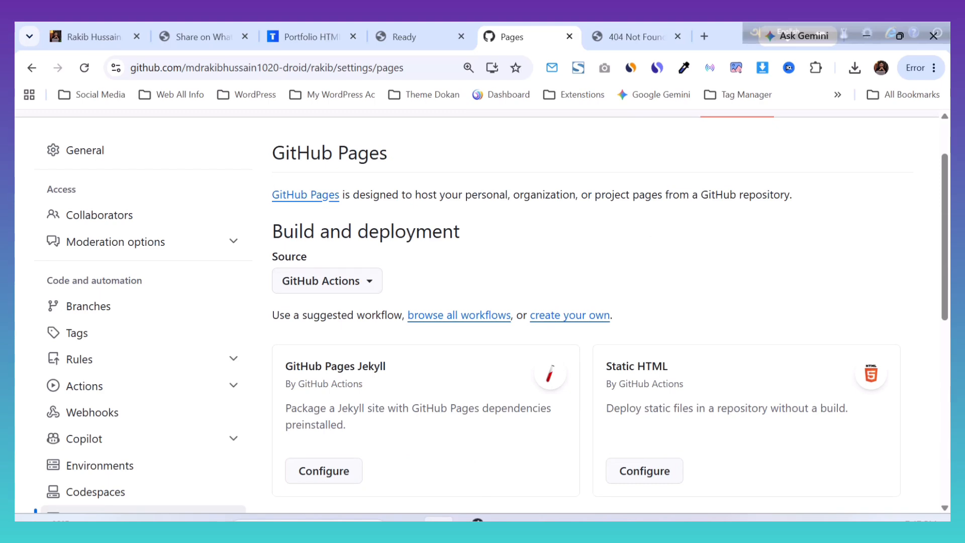
{"action": "scroll", "coordinate": [482, 311], "scroll_direction": "down", "scroll_amount": 8}
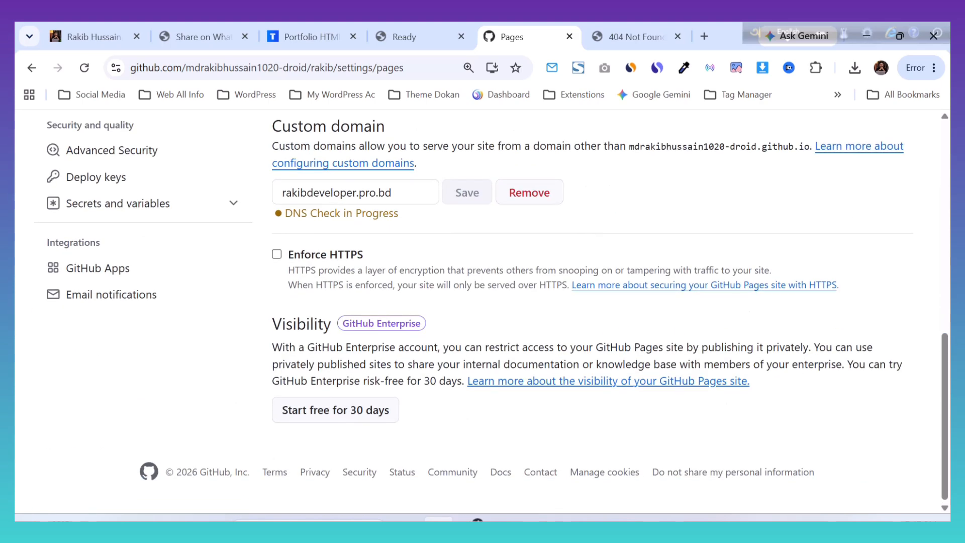
{"action": "scroll", "coordinate": [482, 312], "scroll_direction": "up", "scroll_amount": 4}
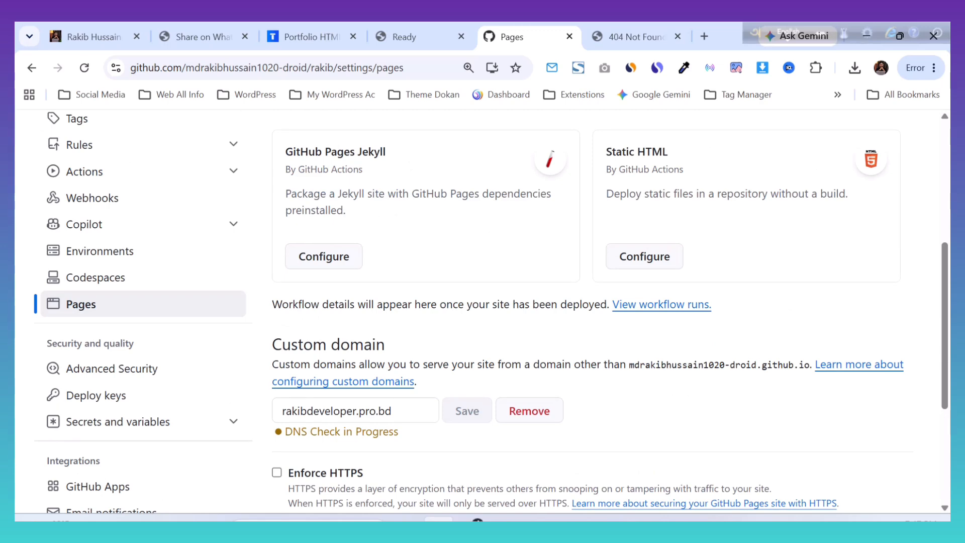
{"action": "scroll", "coordinate": [483, 312], "scroll_direction": "up", "scroll_amount": 6}
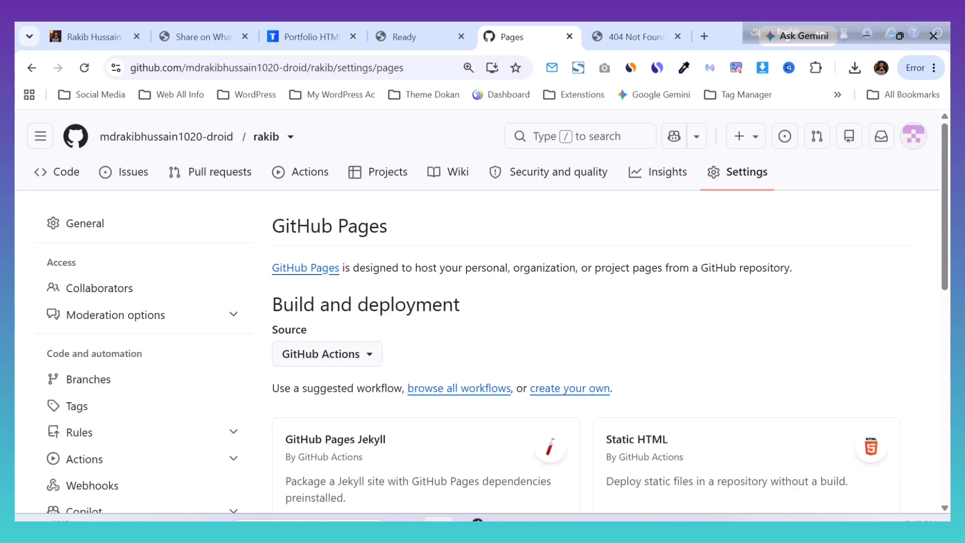
{"action": "left_click", "coordinate": [414, 37]}
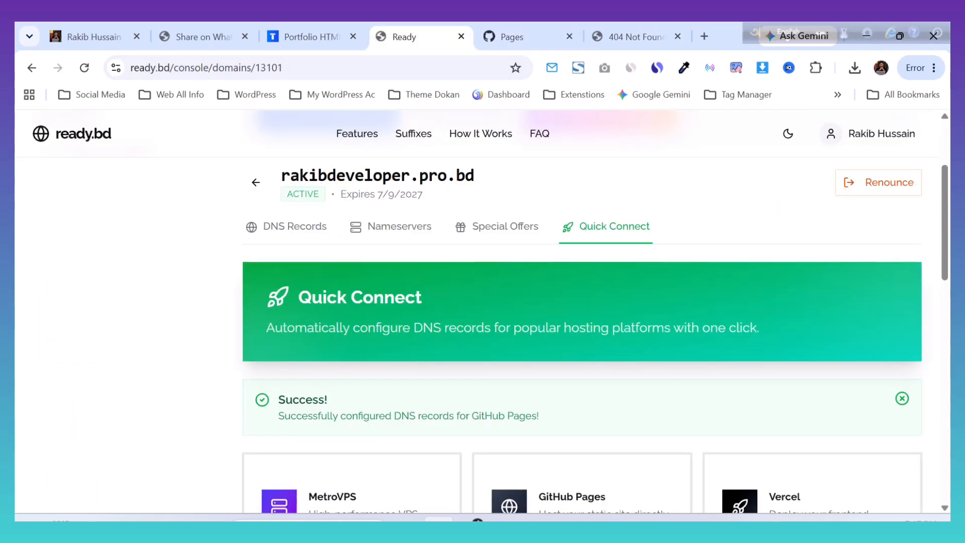
{"action": "left_click", "coordinate": [512, 37]}
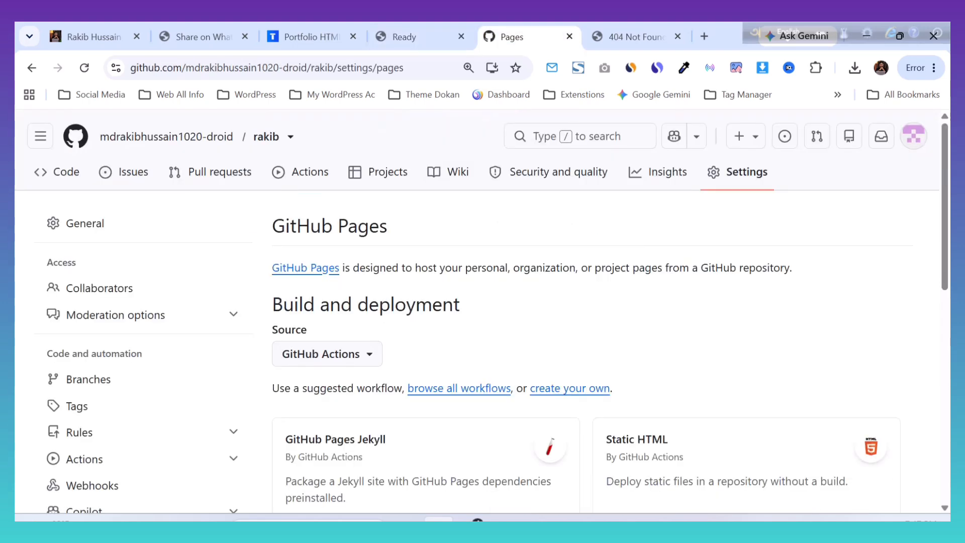
Step: Review the Pages live status, deployment source and custom domain settings, and reload the rakib-dev.pro.bd page
{"action": "scroll", "coordinate": [482, 311], "scroll_direction": "down", "scroll_amount": 8}
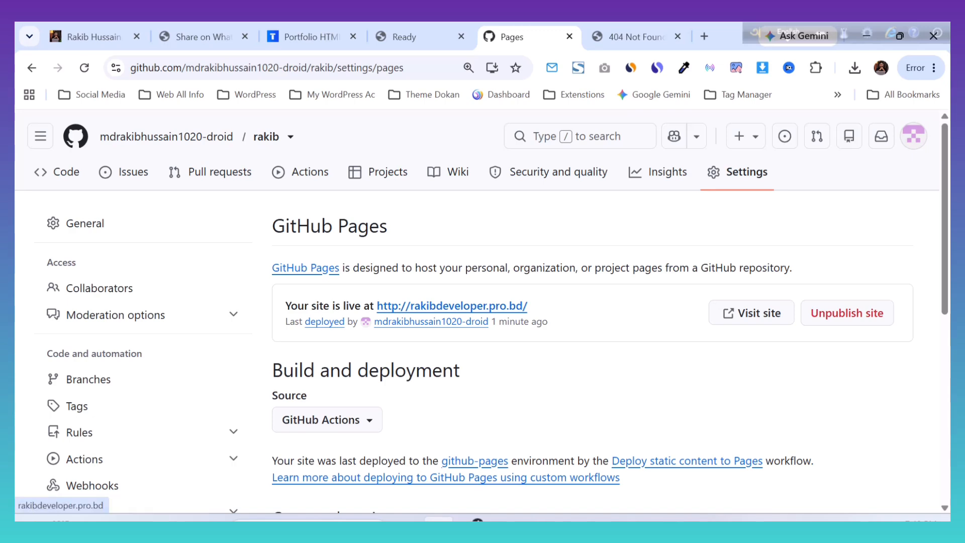
{"action": "scroll", "coordinate": [452, 307], "scroll_direction": "down", "scroll_amount": 8}
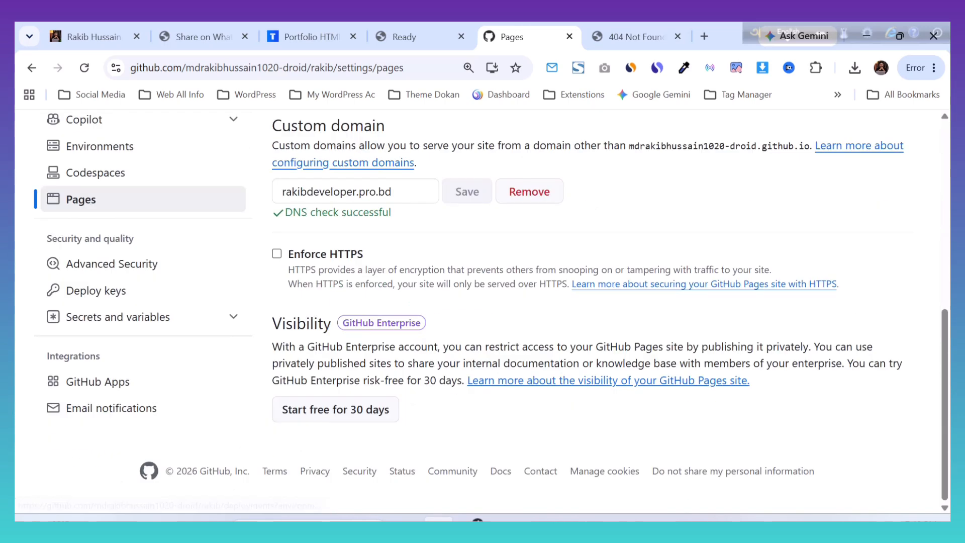
{"action": "left_click", "coordinate": [635, 36]}
{"action": "left_click", "coordinate": [84, 68]}
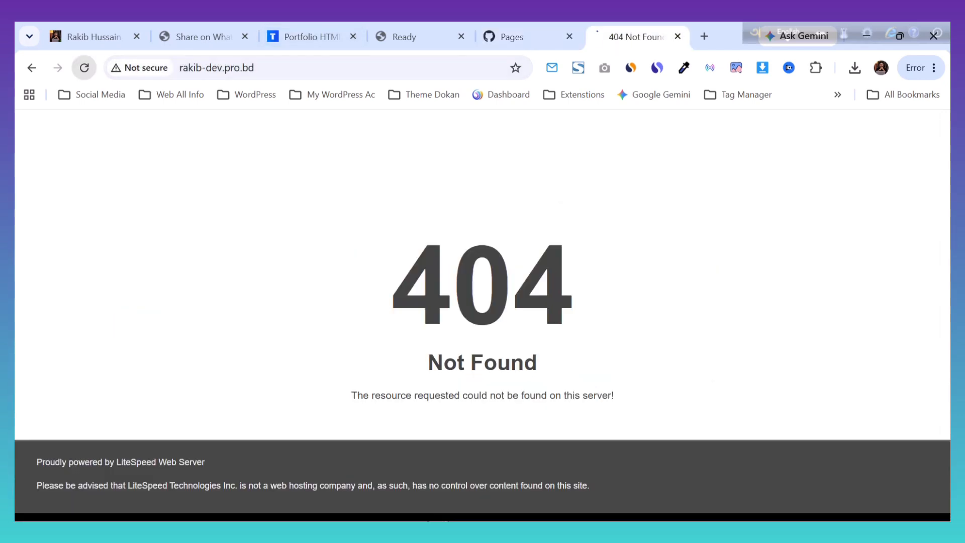
{"action": "left_click", "coordinate": [84, 68]}
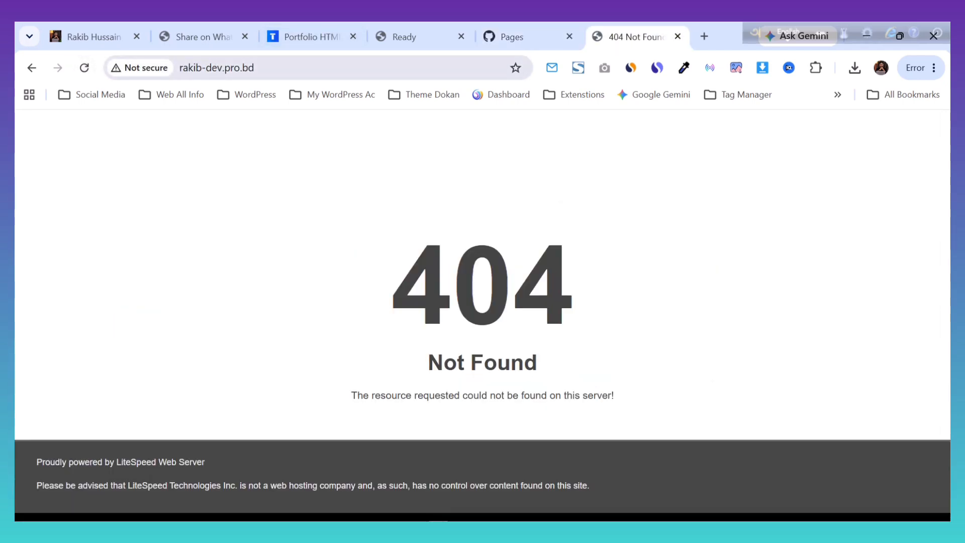
{"action": "left_click", "coordinate": [241, 68]}
{"action": "left_click", "coordinate": [528, 36]}
{"action": "left_click", "coordinate": [635, 36]}
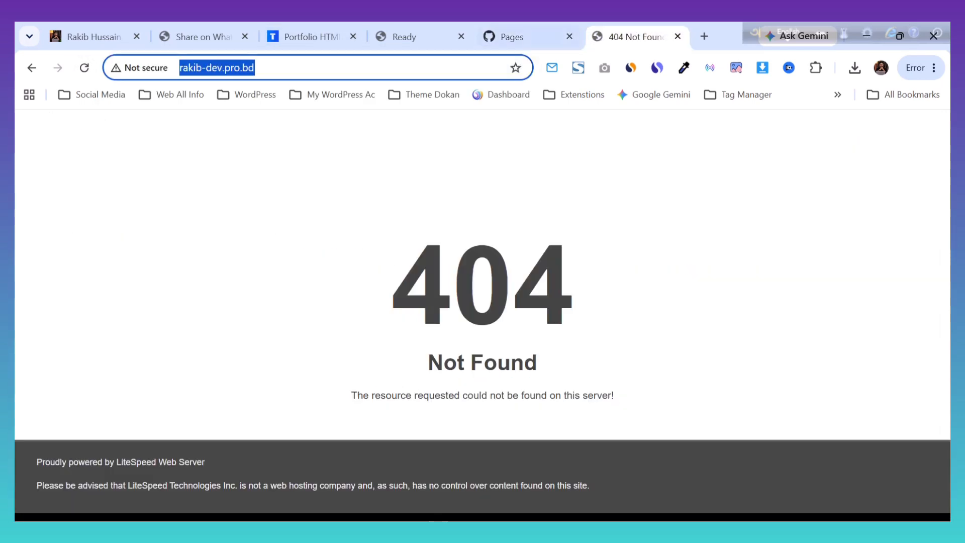
{"action": "type", "text": "mdrakibhussain1020-droid.github.io"}
{"action": "left_click_drag", "start_coordinate": [305, 68], "coordinate": [140, 68]}
Step: Copy the domain name rakibdeveloper.pro.bd from its ready.bd management page and open it in place of rakib-dev.pro.bd
{"action": "left_click", "coordinate": [417, 37]}
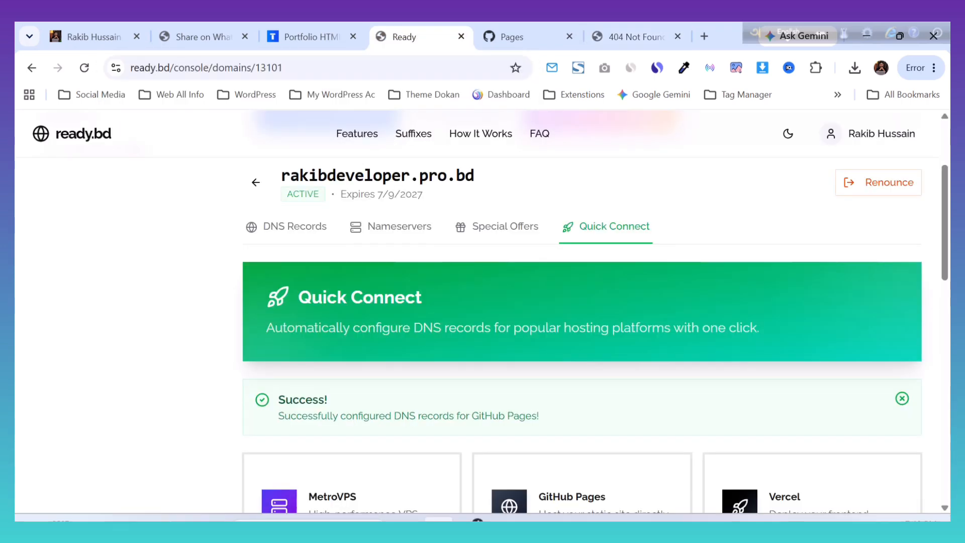
{"action": "left_click_drag", "start_coordinate": [474, 175], "coordinate": [280, 175]}
{"action": "key", "text": "ctrl+c"}
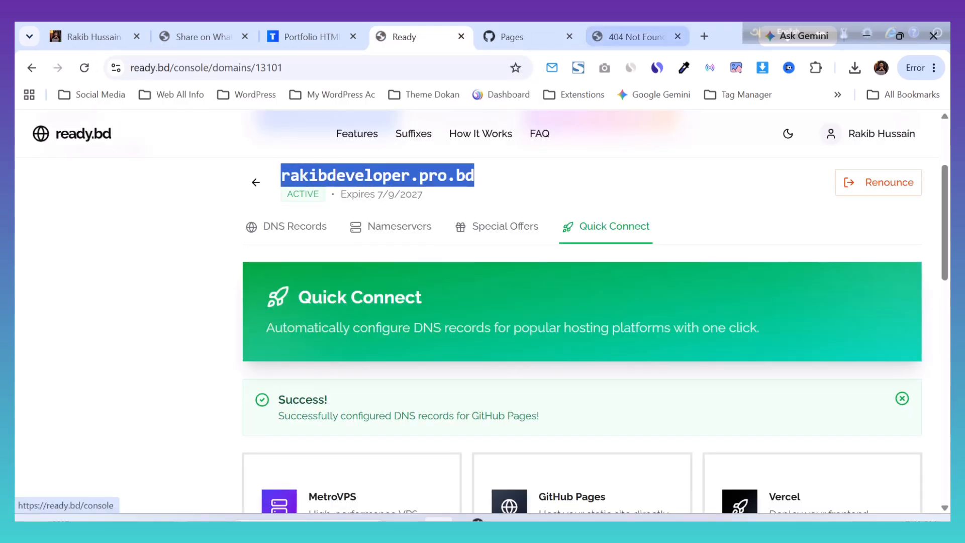
{"action": "left_click", "coordinate": [636, 37]}
{"action": "key", "text": "ctrl+v"}
{"action": "key", "text": "Return"}
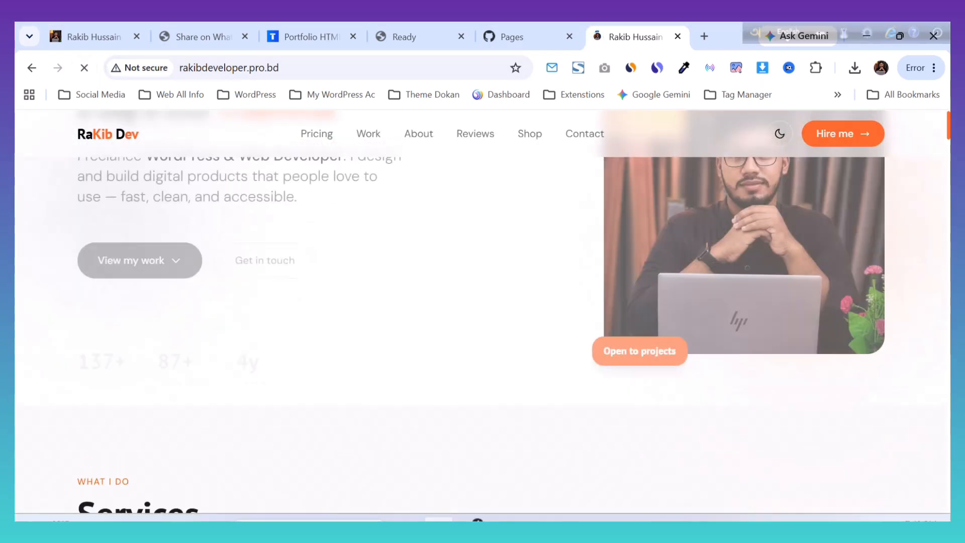
Step: View the connection security information for rakibdeveloper.pro.bd and check its address
{"action": "left_click", "coordinate": [140, 68]}
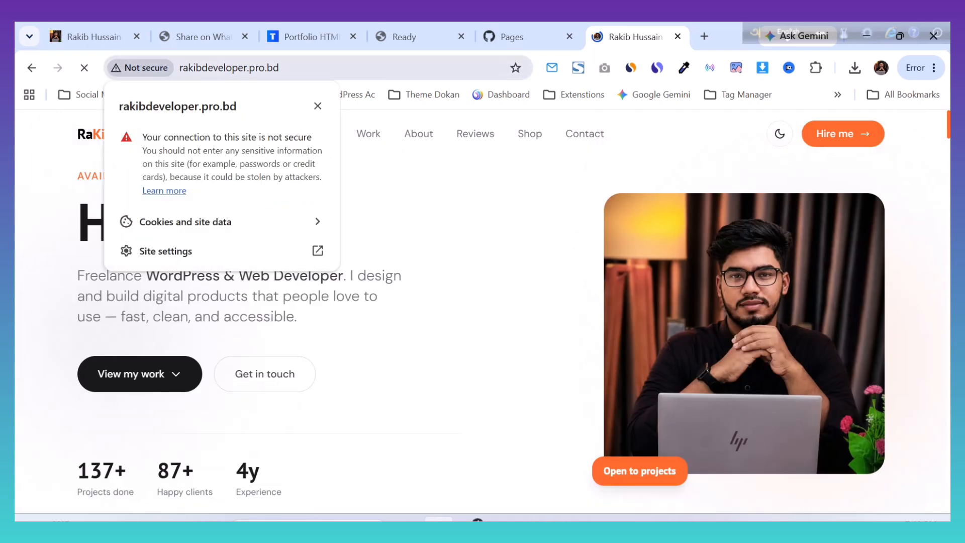
{"action": "left_click", "coordinate": [301, 68]}
{"action": "left_click", "coordinate": [302, 68]}
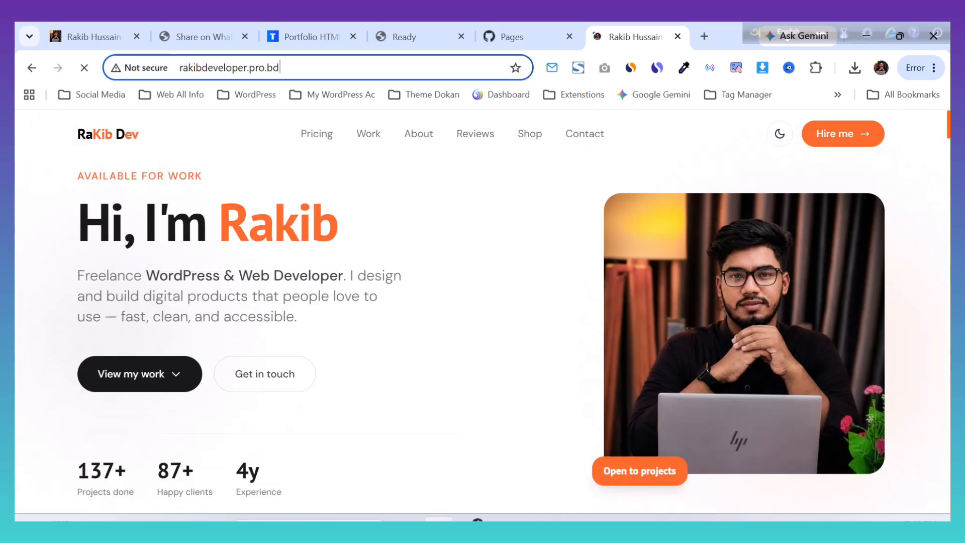
Step: Try to enable Enforce HTTPS for the custom domain in the GitHub Pages settings
{"action": "left_click", "coordinate": [522, 36]}
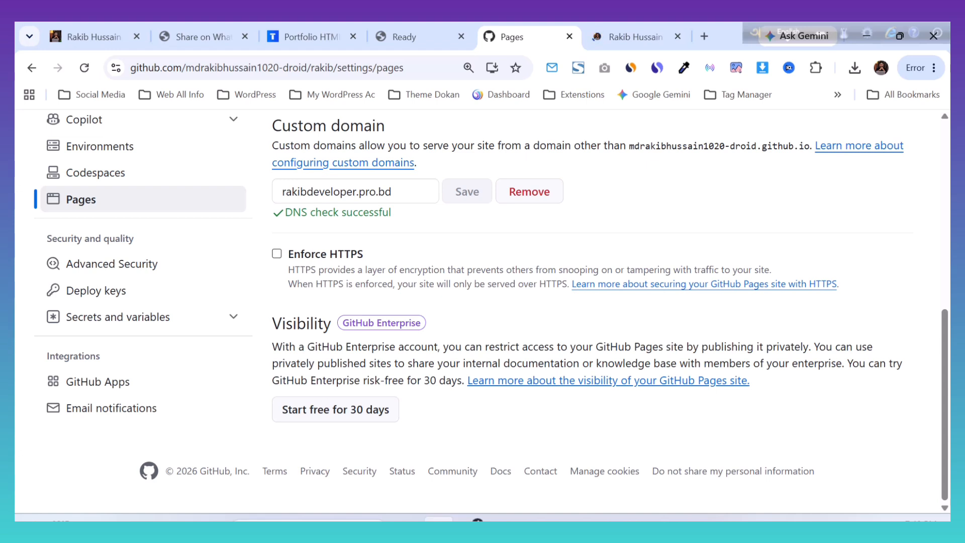
{"action": "left_click", "coordinate": [277, 254]}
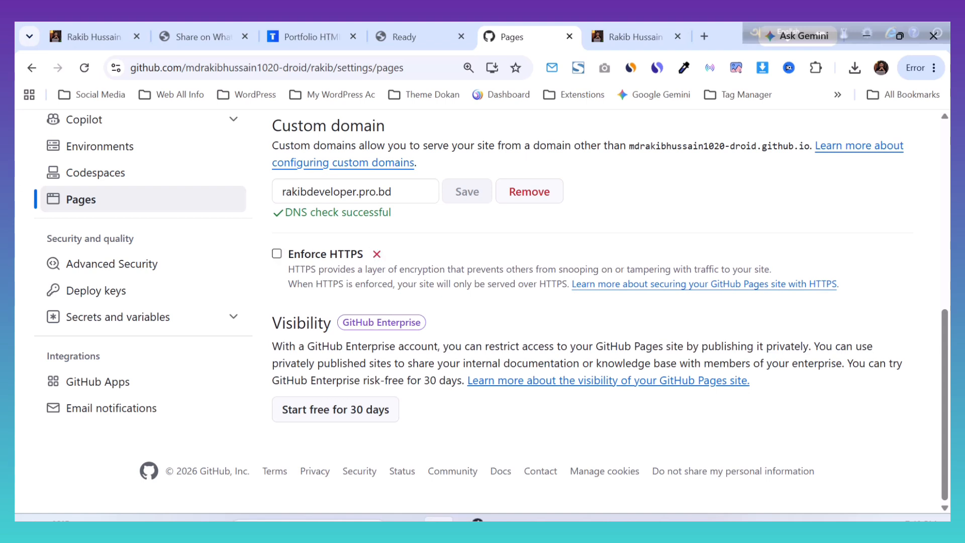
{"action": "left_click", "coordinate": [277, 254]}
Step: Reload the GitHub Pages settings and review the TLS certificate provisioning and HTTPS availability
{"action": "left_click", "coordinate": [84, 67]}
{"action": "scroll", "coordinate": [346, 196], "scroll_direction": "down", "scroll_amount": 5}
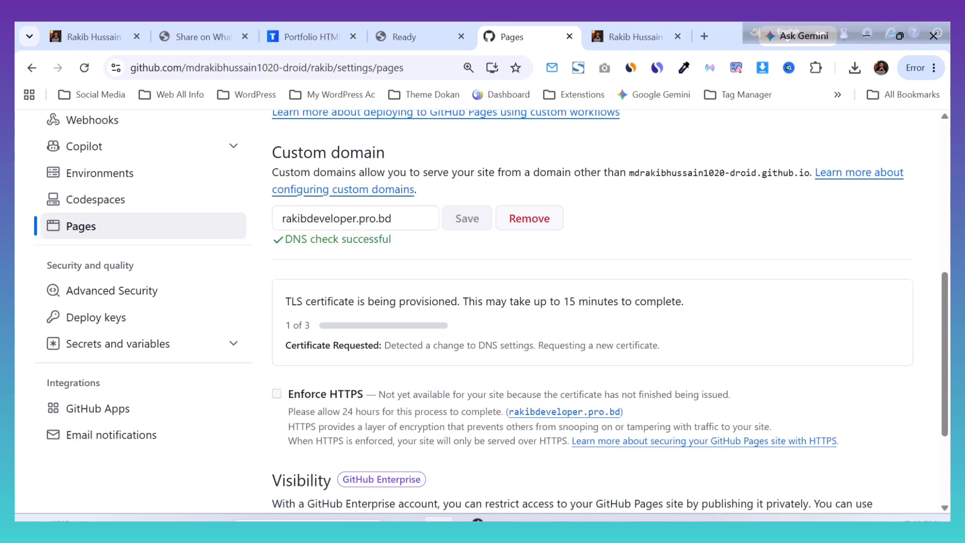
{"action": "scroll", "coordinate": [483, 302], "scroll_direction": "down", "scroll_amount": 3}
{"action": "scroll", "coordinate": [482, 301], "scroll_direction": "up", "scroll_amount": 3}
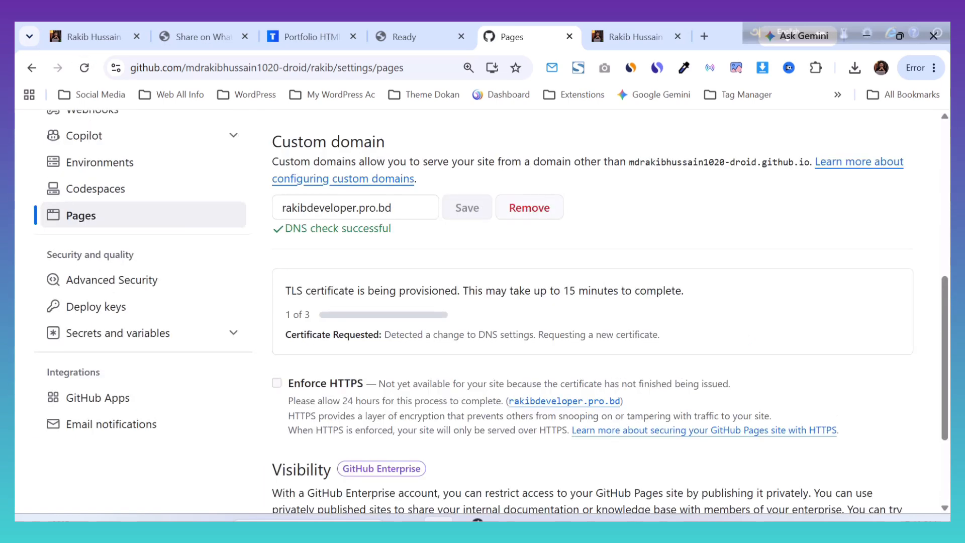
{"action": "scroll", "coordinate": [483, 301], "scroll_direction": "down", "scroll_amount": 1}
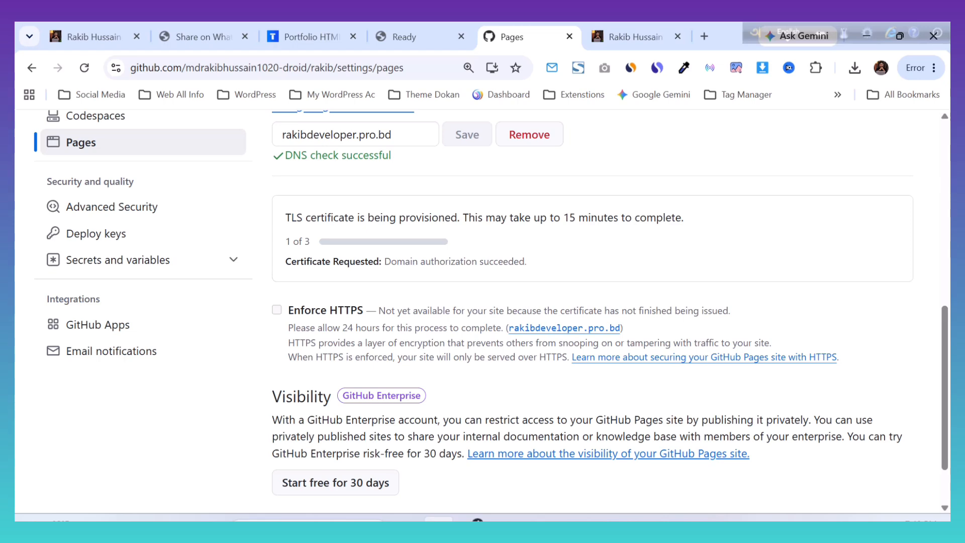
Step: Reload the portfolio at rakibdeveloper.pro.bd, and open rakibhussain.pro.bd to compare its full address and homepage
{"action": "left_click", "coordinate": [634, 37]}
{"action": "left_click", "coordinate": [84, 67]}
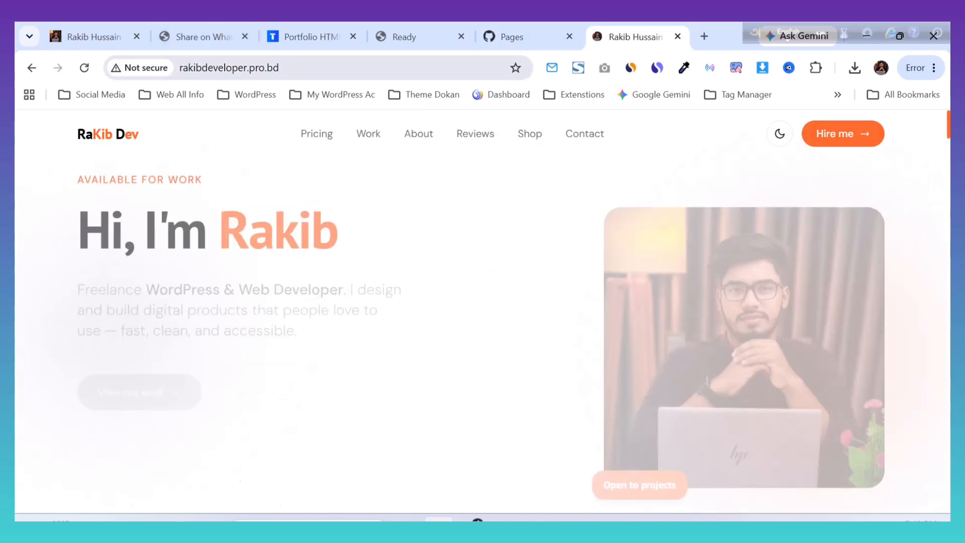
{"action": "key", "text": "ctrl+l"}
{"action": "type", "text": "rakibhussain.pro.bd"}
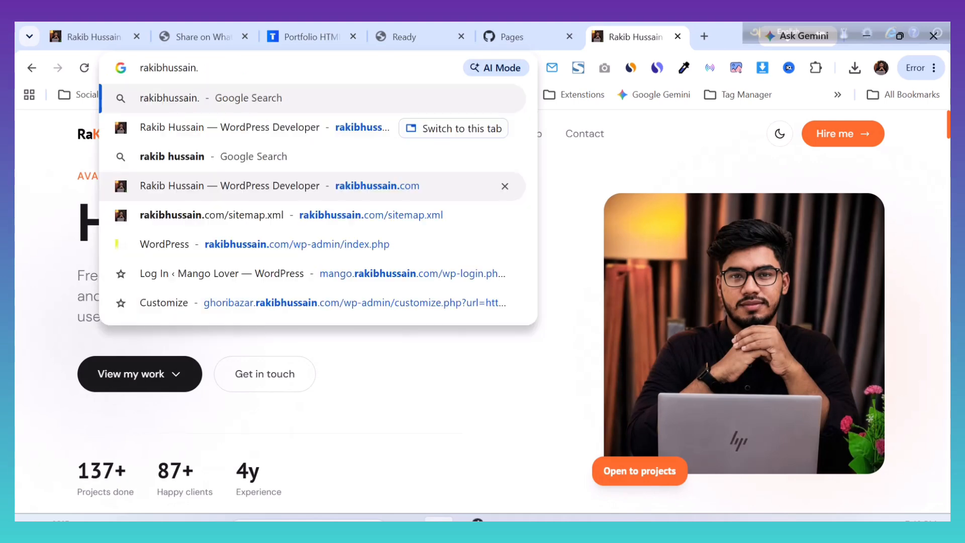
{"action": "key", "text": "Return"}
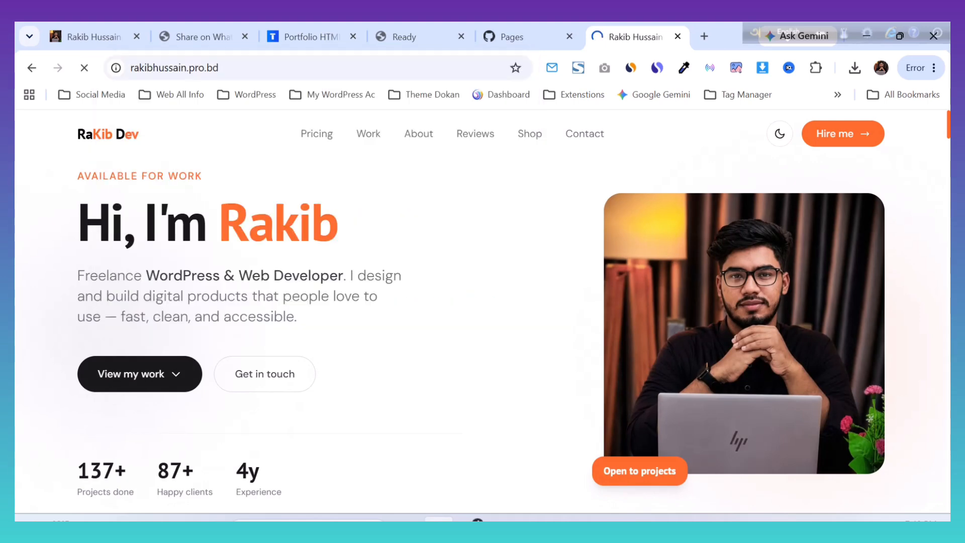
{"action": "key", "text": "ctrl+l"}
{"action": "key", "text": "End"}
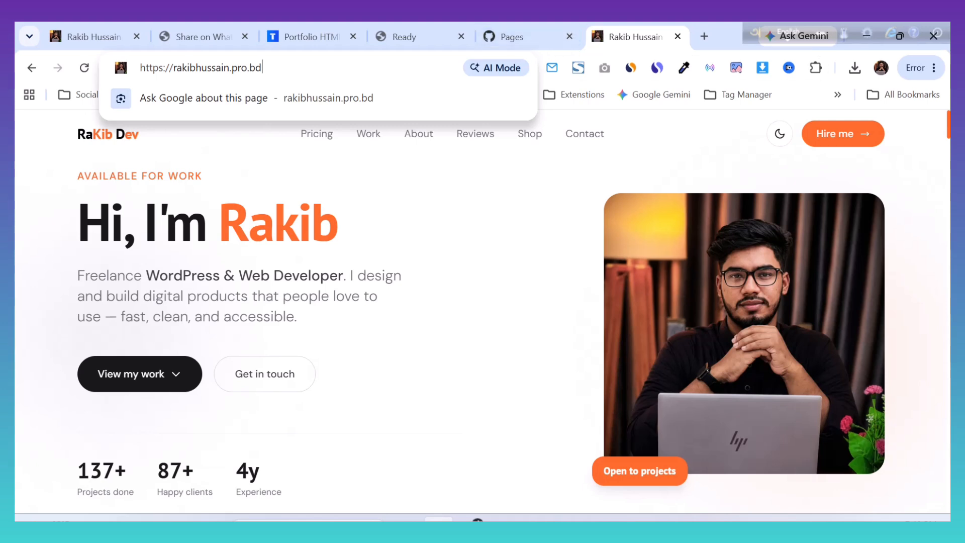
{"action": "scroll", "coordinate": [483, 311], "scroll_direction": "down", "scroll_amount": 4}
{"action": "left_click", "coordinate": [482, 312]}
Step: Check the TLS certificate status in the Pages settings and compare the ready.bd domain page with the open site
{"action": "left_click", "coordinate": [528, 37]}
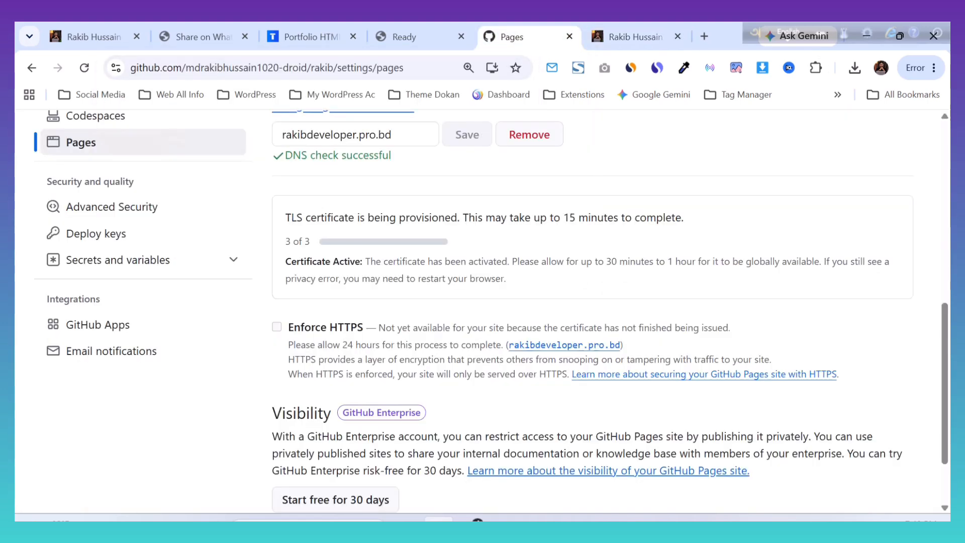
{"action": "scroll", "coordinate": [482, 311], "scroll_direction": "up", "scroll_amount": 5}
{"action": "left_click", "coordinate": [417, 37]}
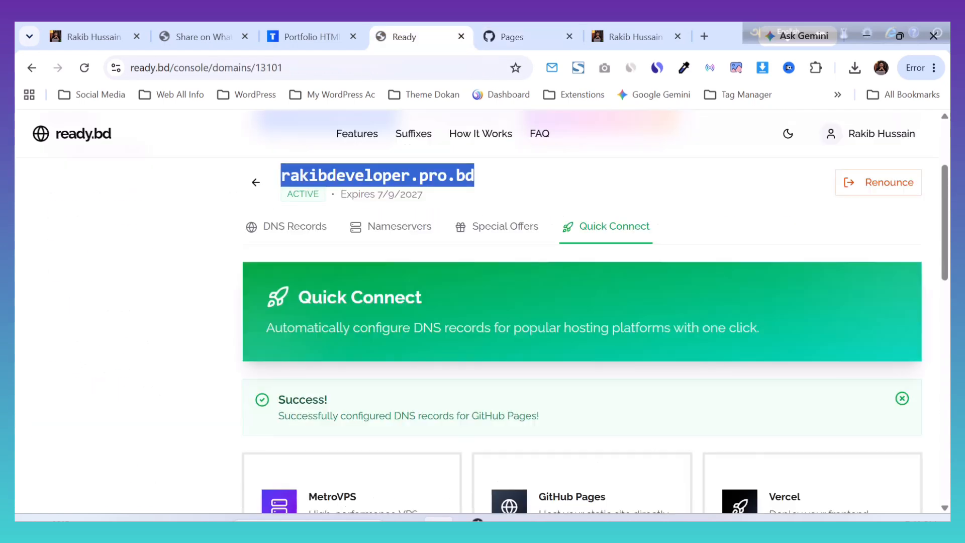
{"action": "left_click", "coordinate": [634, 37]}
{"action": "left_click", "coordinate": [417, 37]}
{"action": "left_click", "coordinate": [634, 37]}
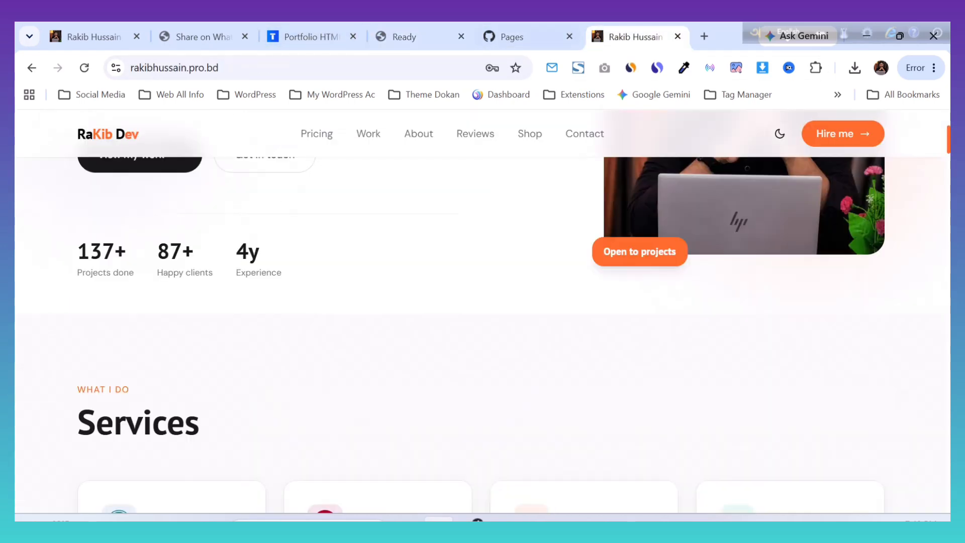
Step: Open rakibdeveloper.pro.bd again and look over the portfolio homepage
{"action": "left_click", "coordinate": [321, 67]}
{"action": "type", "text": "rakibdeveloper.pro.bd"}
{"action": "key", "text": "Return"}
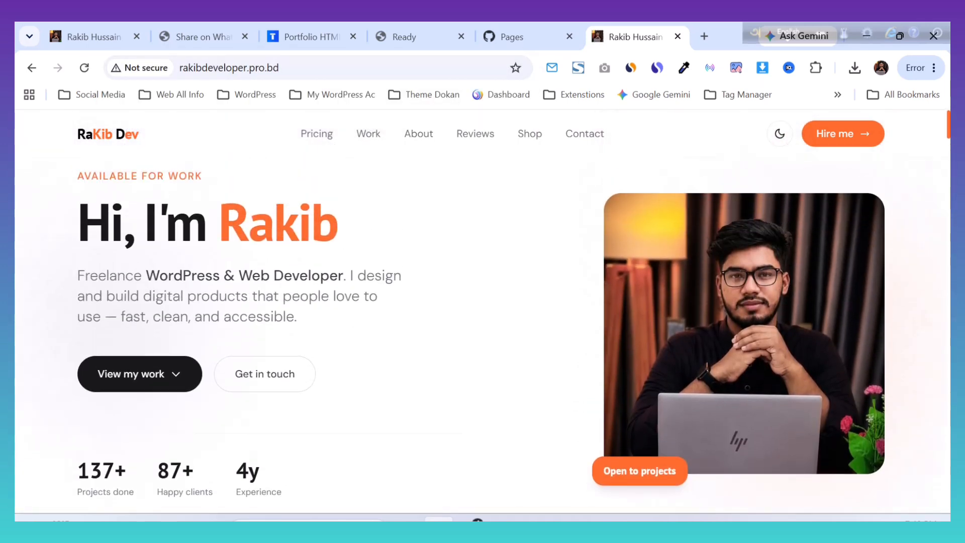
{"action": "scroll", "coordinate": [482, 302], "scroll_direction": "down", "scroll_amount": 2}
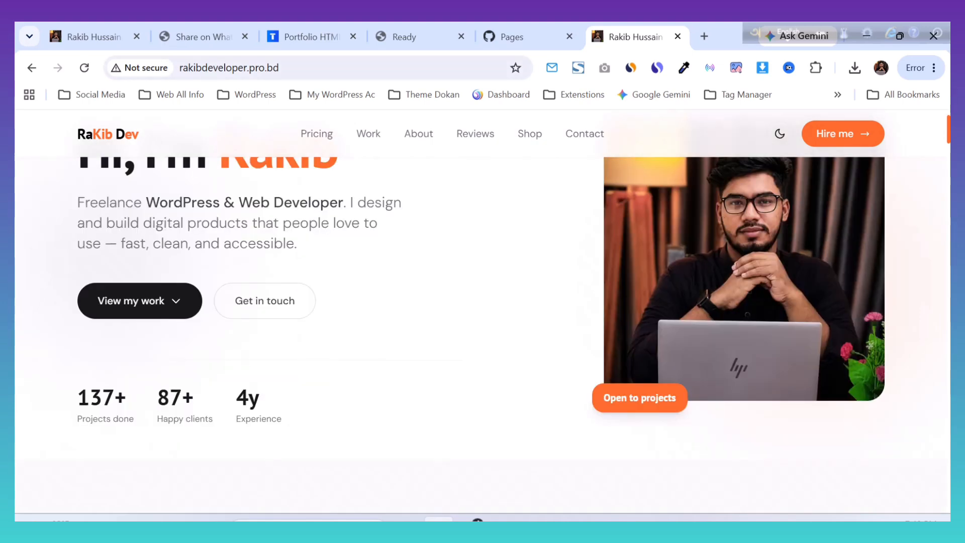
Step: Return to the ThemeDokan Portfolio HTML Website product page and show its title, price and purchase options
{"action": "left_click", "coordinate": [312, 37]}
{"action": "scroll", "coordinate": [397, 311], "scroll_direction": "up", "scroll_amount": 12}
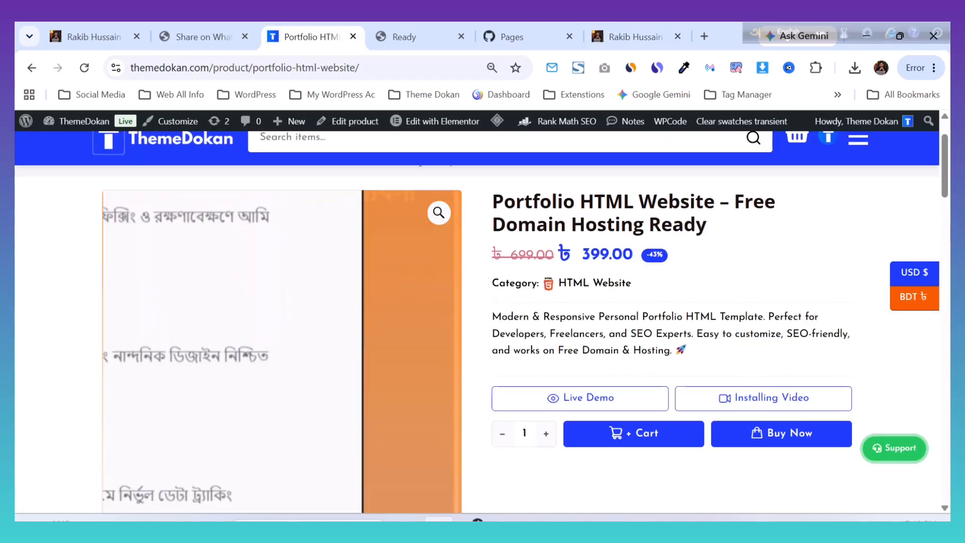
{"action": "scroll", "coordinate": [430, 282], "scroll_direction": "up", "scroll_amount": 1}
{"action": "scroll", "coordinate": [553, 352], "scroll_direction": "down", "scroll_amount": 1}
{"action": "scroll", "coordinate": [580, 397], "scroll_direction": "up", "scroll_amount": 1}
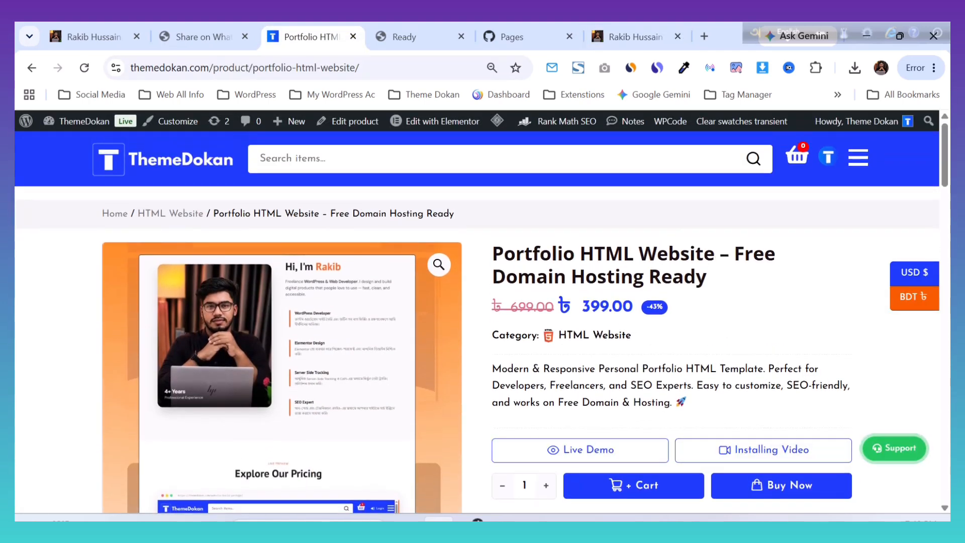